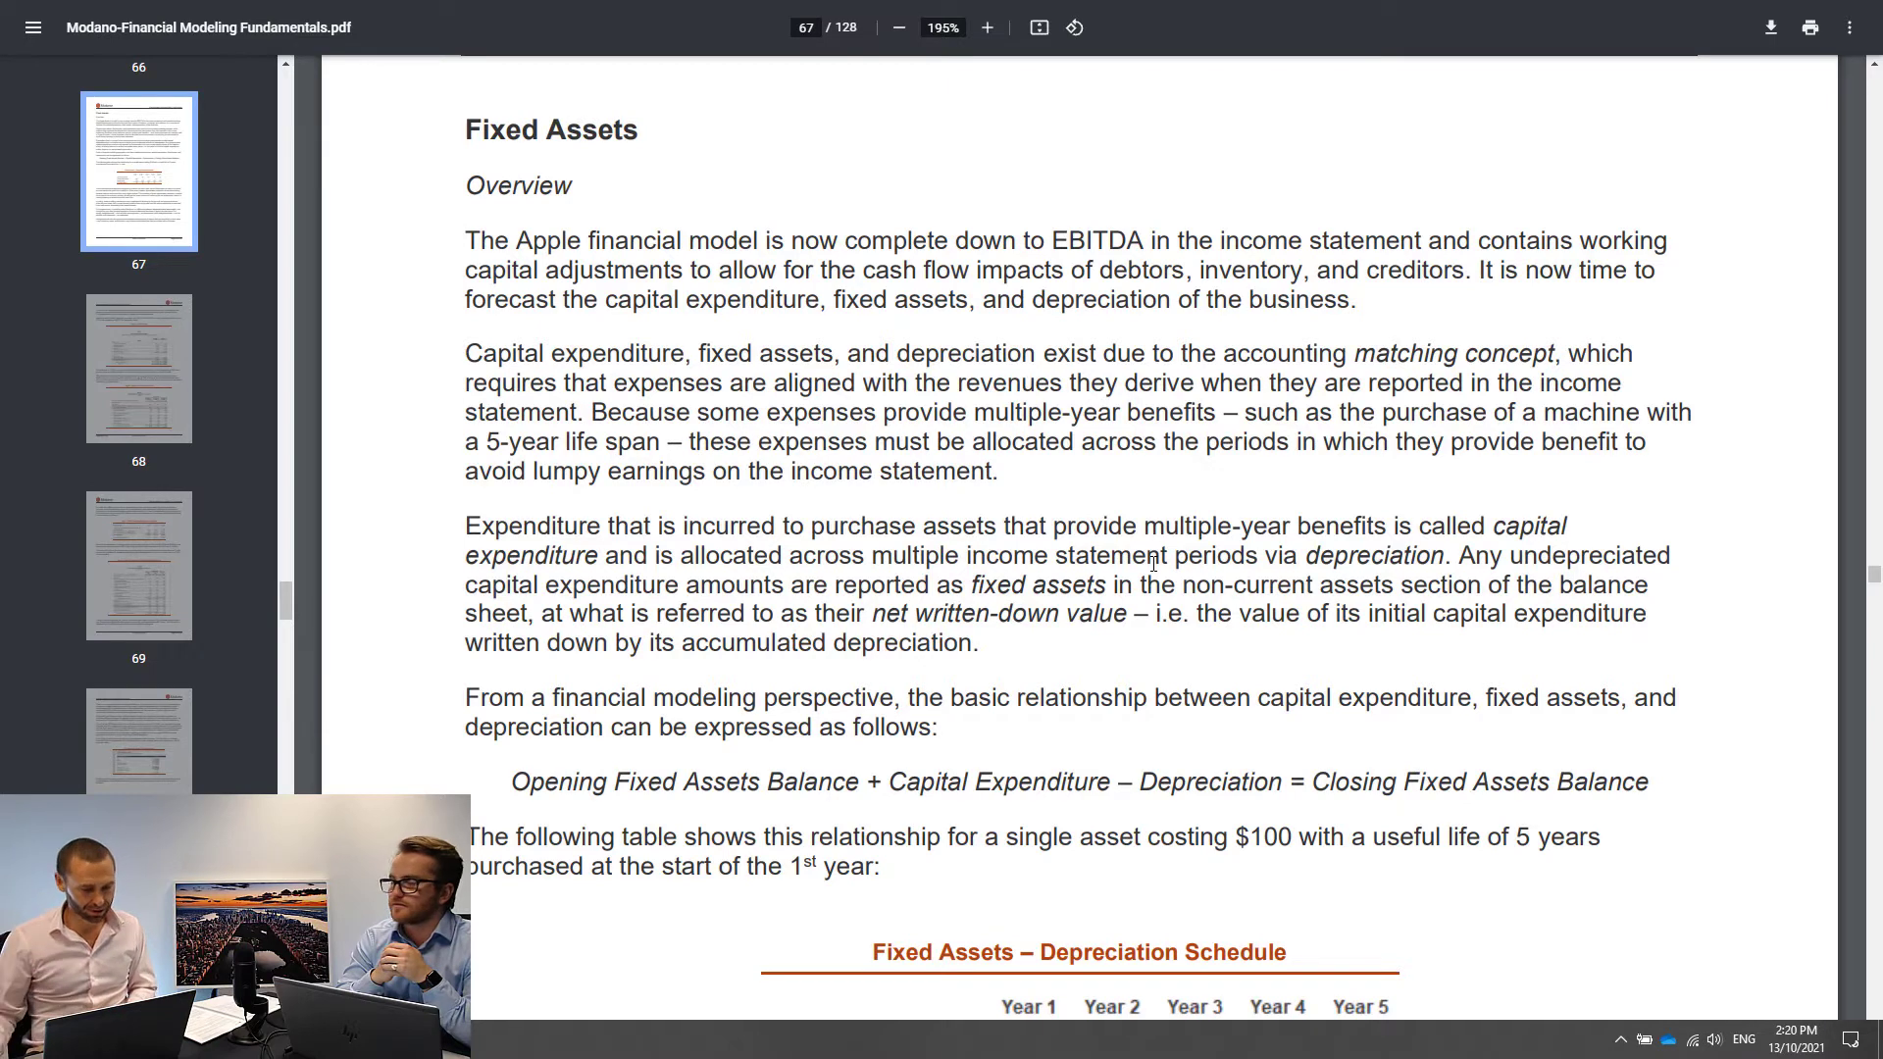
- Read the Fixed Assets overview, the depreciation schedule example, and Apple's fixed assets and depreciation extracts on pages 67 and 68
{"action": "scroll", "coordinate": [949, 489], "scroll_direction": "down", "scroll_amount": 3}
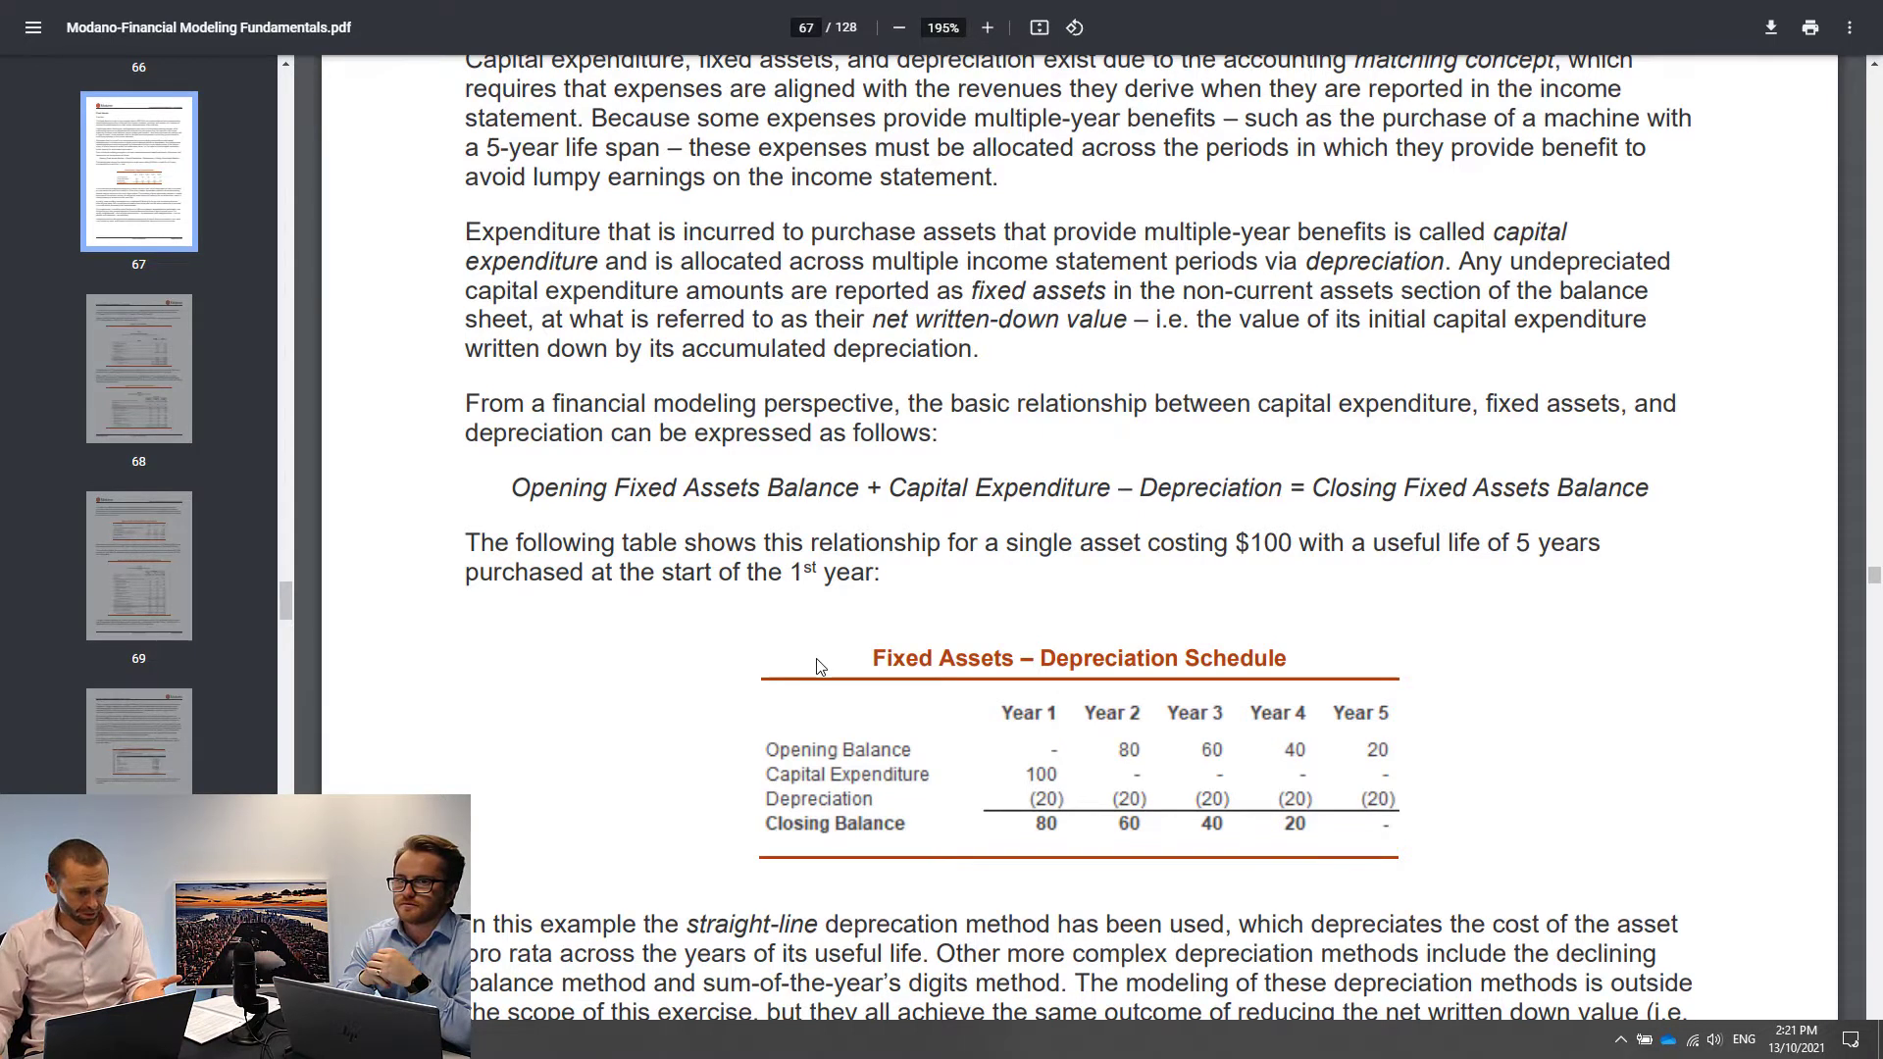
{"action": "scroll", "coordinate": [815, 664], "scroll_direction": "down", "scroll_amount": 1}
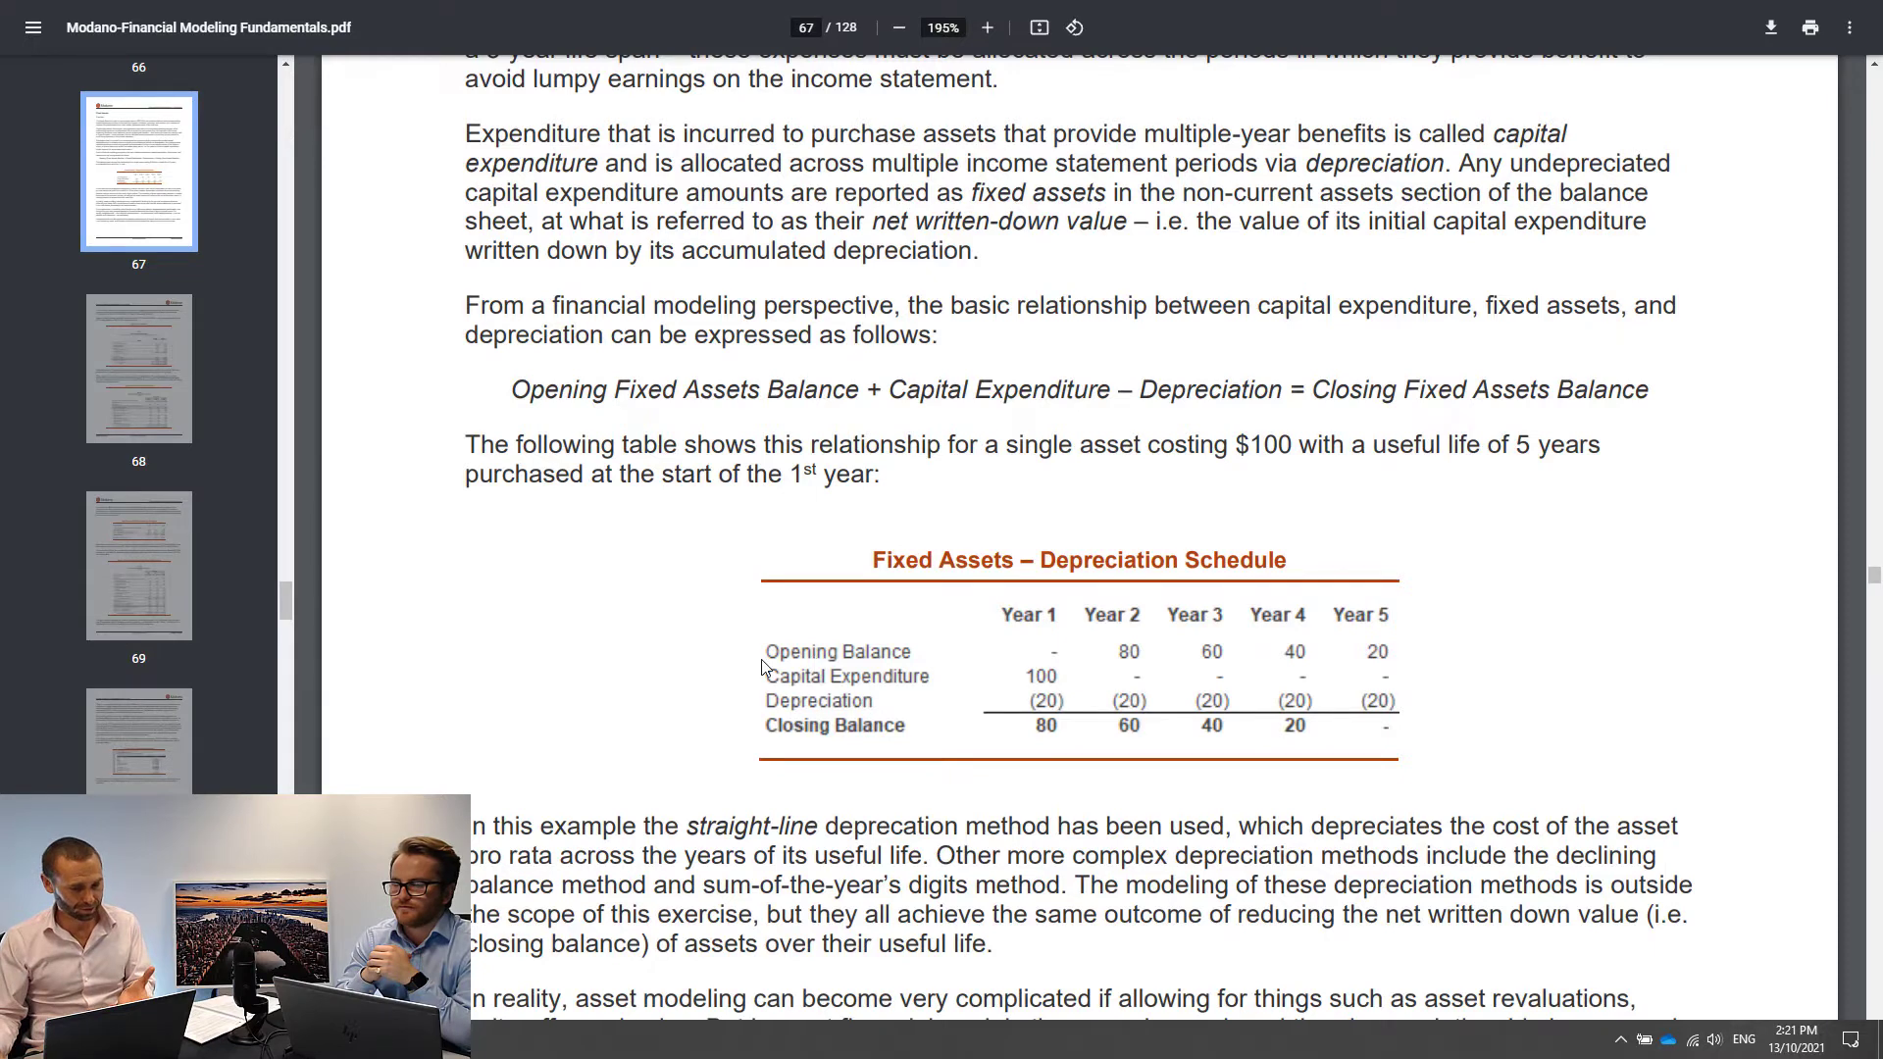
{"action": "scroll", "coordinate": [770, 652], "scroll_direction": "down", "scroll_amount": 3}
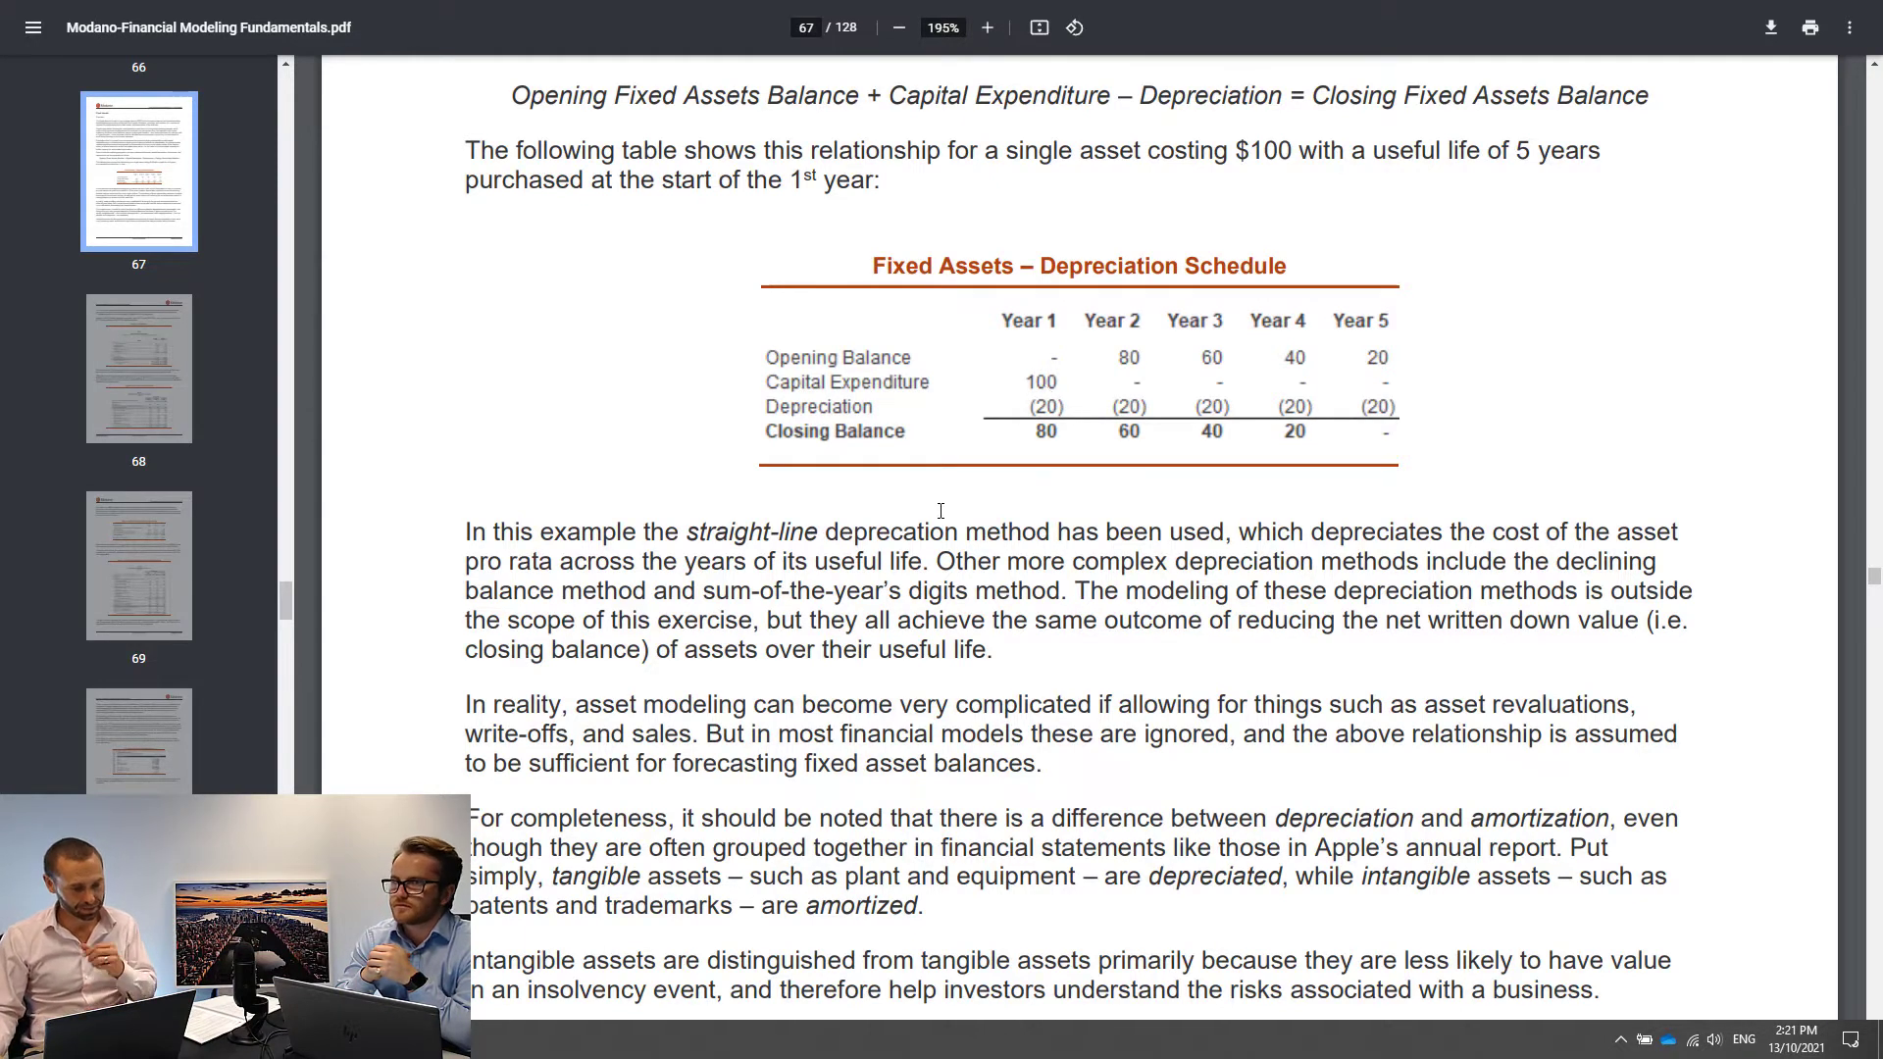
{"action": "scroll", "coordinate": [940, 512], "scroll_direction": "down", "scroll_amount": 3}
{"action": "scroll", "coordinate": [939, 512], "scroll_direction": "up", "scroll_amount": 2}
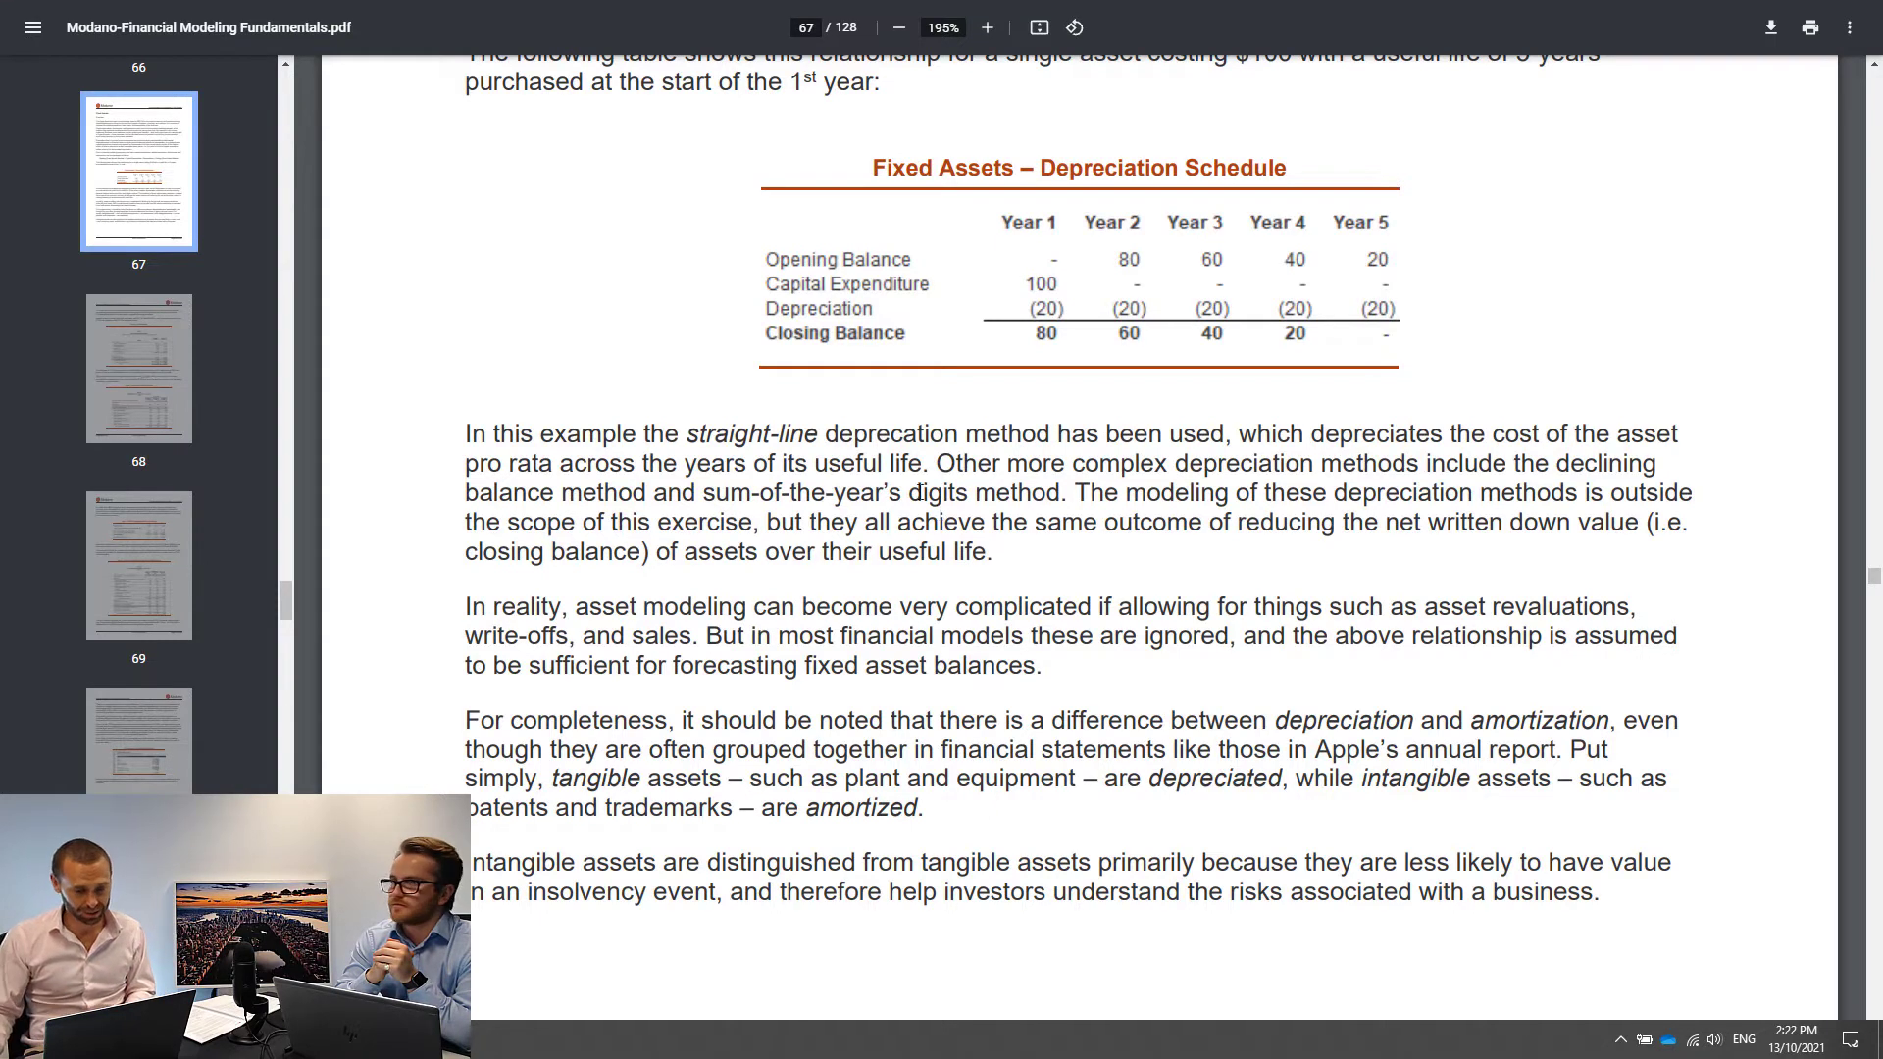
{"action": "scroll", "coordinate": [819, 609], "scroll_direction": "down", "scroll_amount": 10}
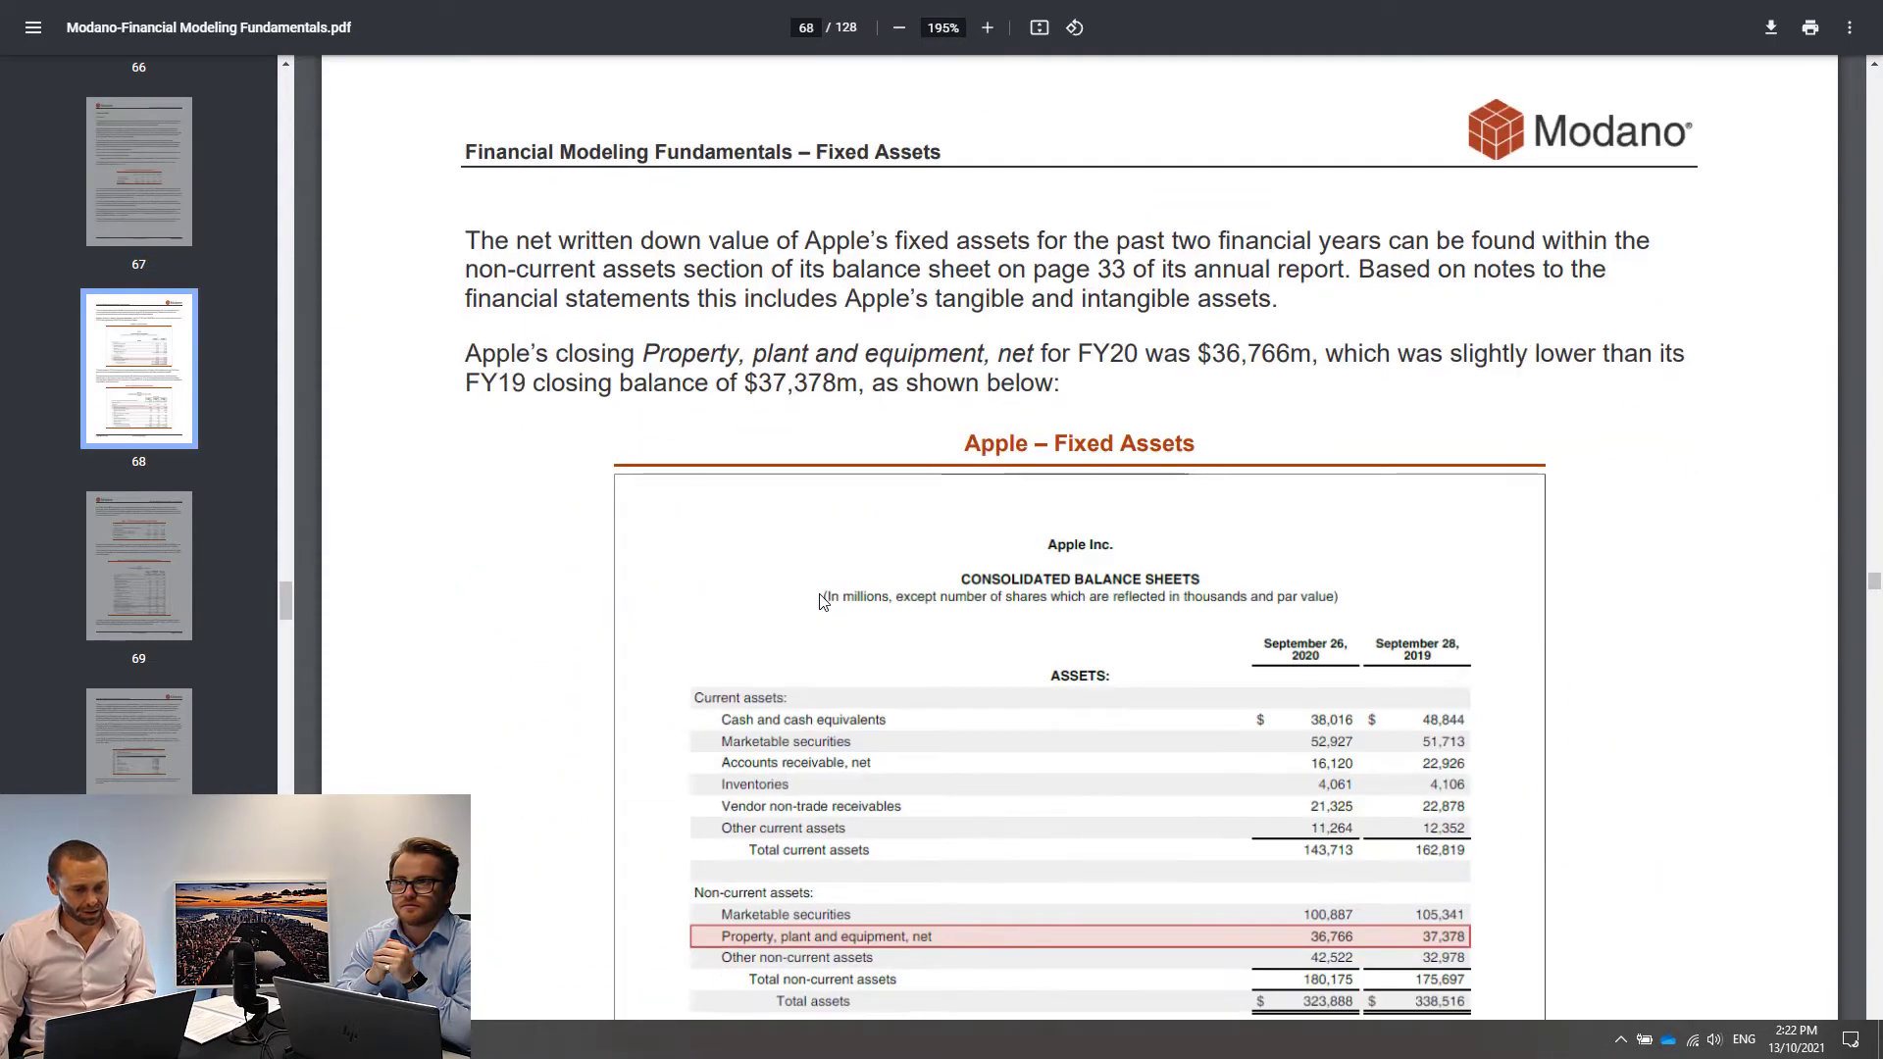
{"action": "scroll", "coordinate": [824, 602], "scroll_direction": "down", "scroll_amount": 1}
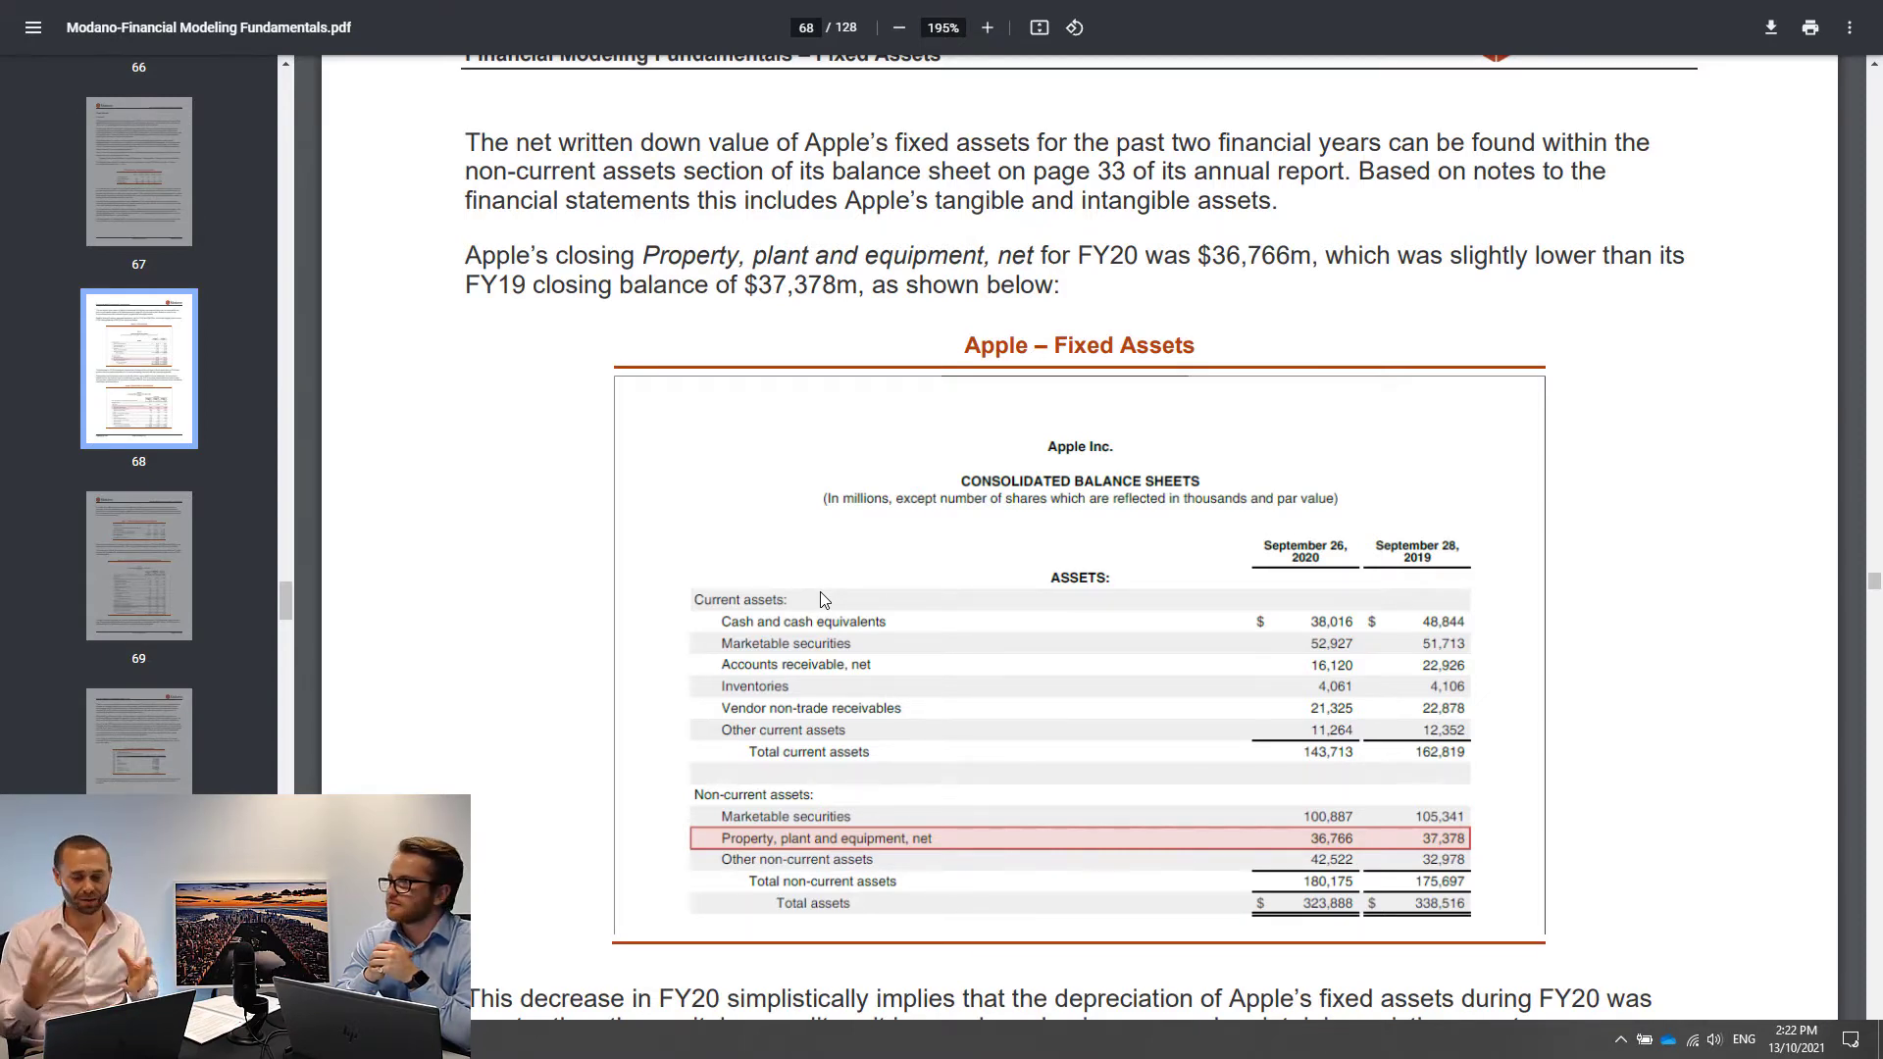
{"action": "scroll", "coordinate": [644, 704], "scroll_direction": "down", "scroll_amount": 1}
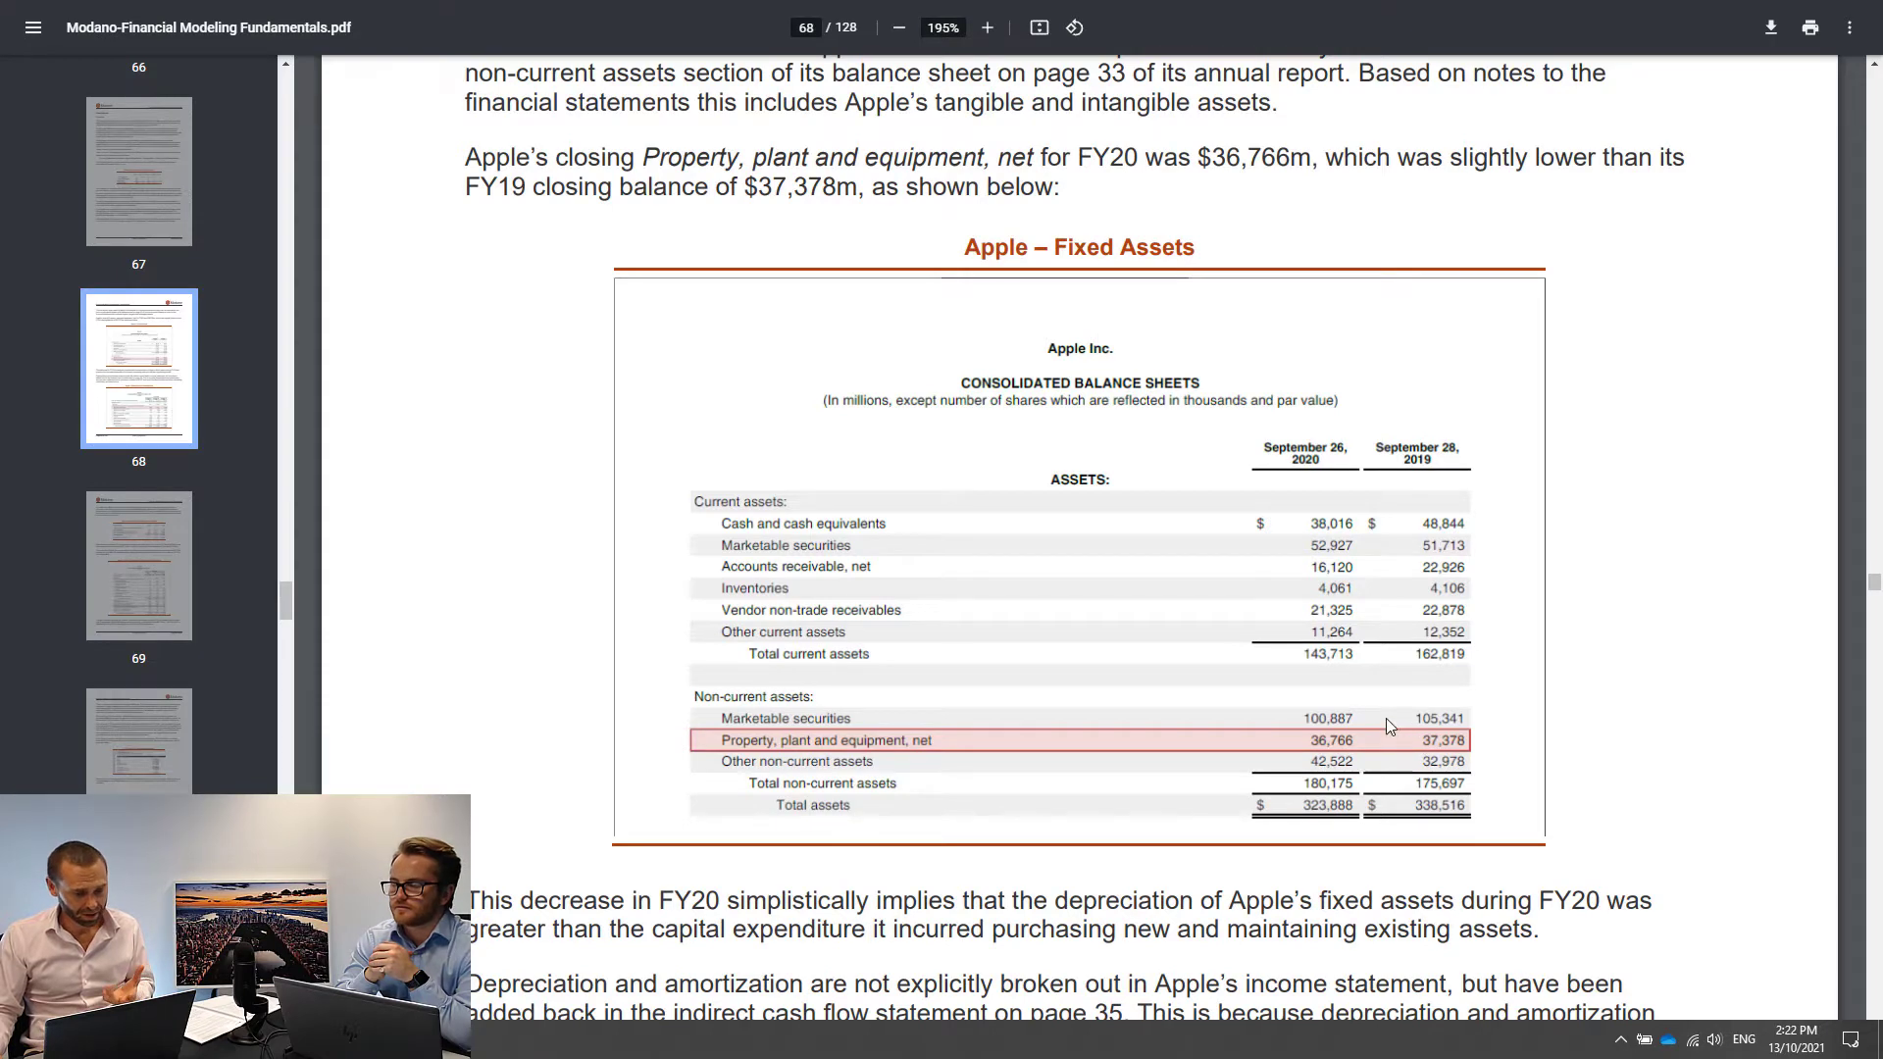
{"action": "scroll", "coordinate": [1374, 706], "scroll_direction": "down", "scroll_amount": 3}
{"action": "scroll", "coordinate": [1288, 598], "scroll_direction": "down", "scroll_amount": 1}
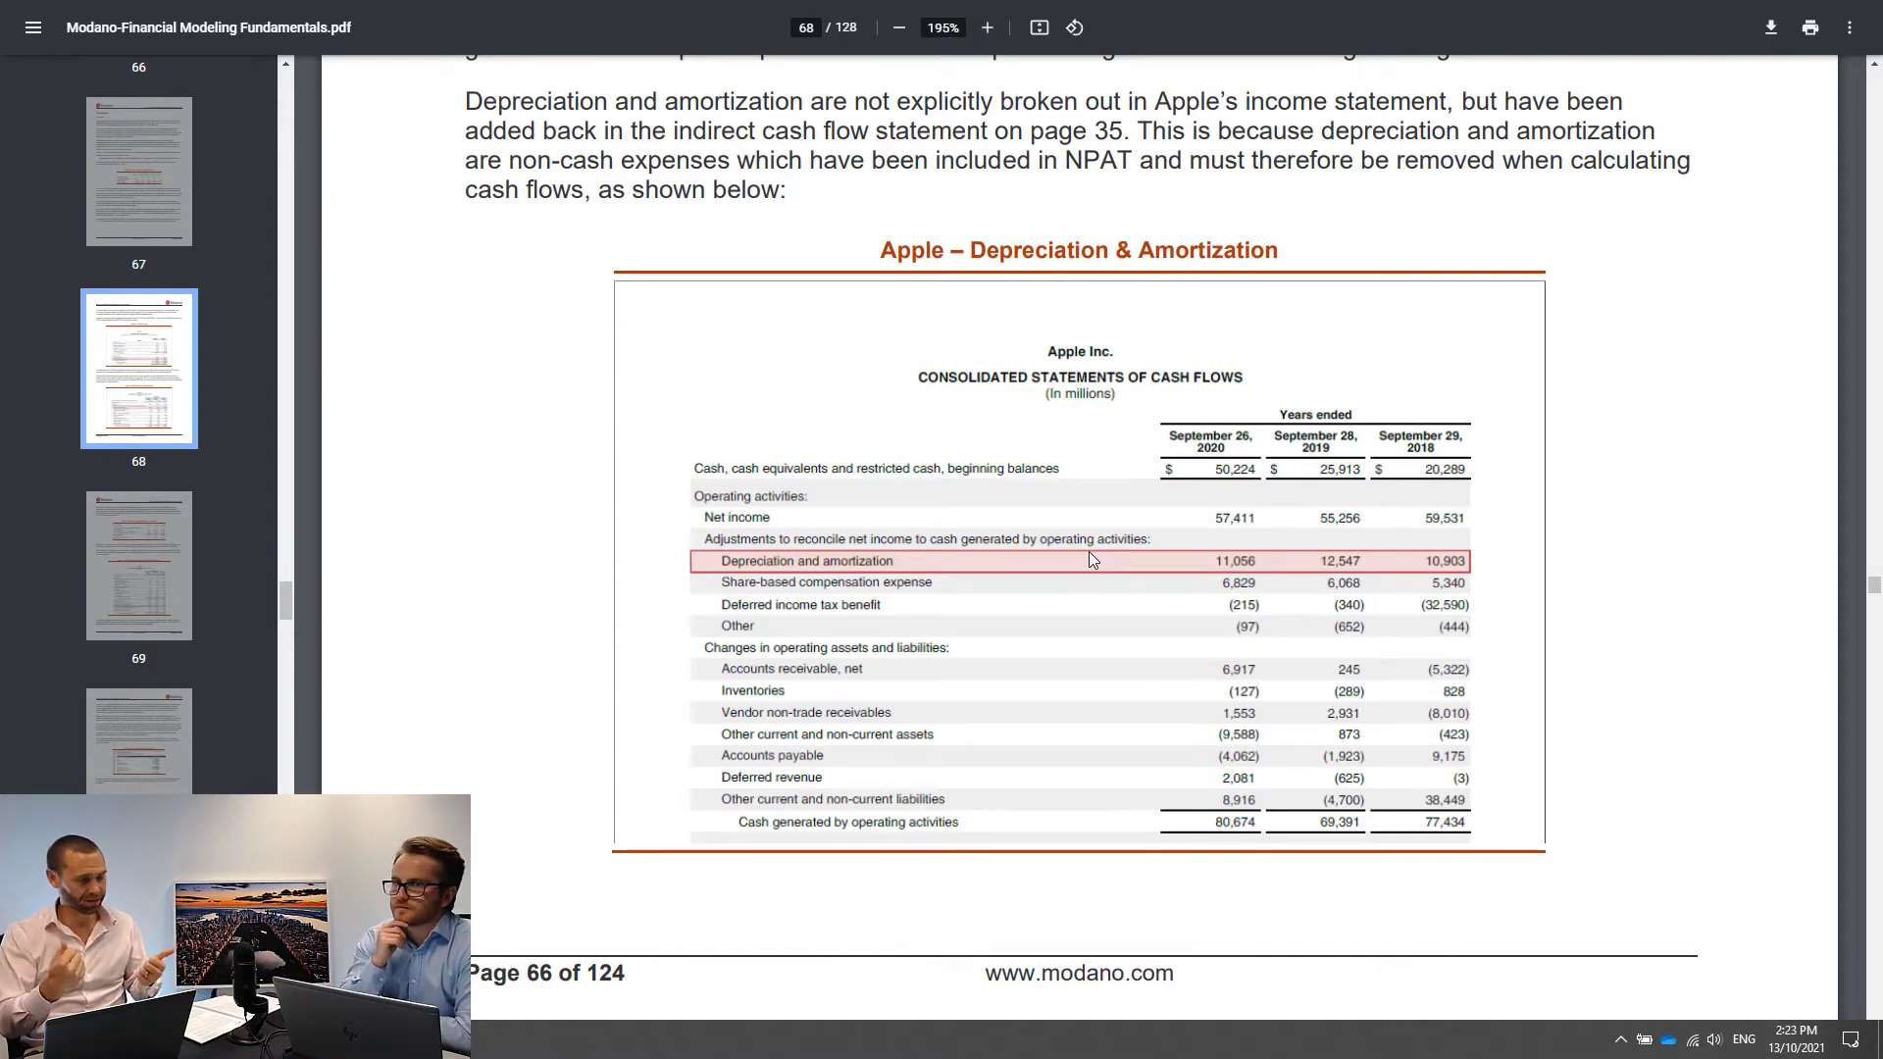
- Review Apple's basic capital expenditure calculation on page 69 against the property, plant and equipment payments in the cash flow statement
{"action": "scroll", "coordinate": [1040, 557], "scroll_direction": "down", "scroll_amount": 9}
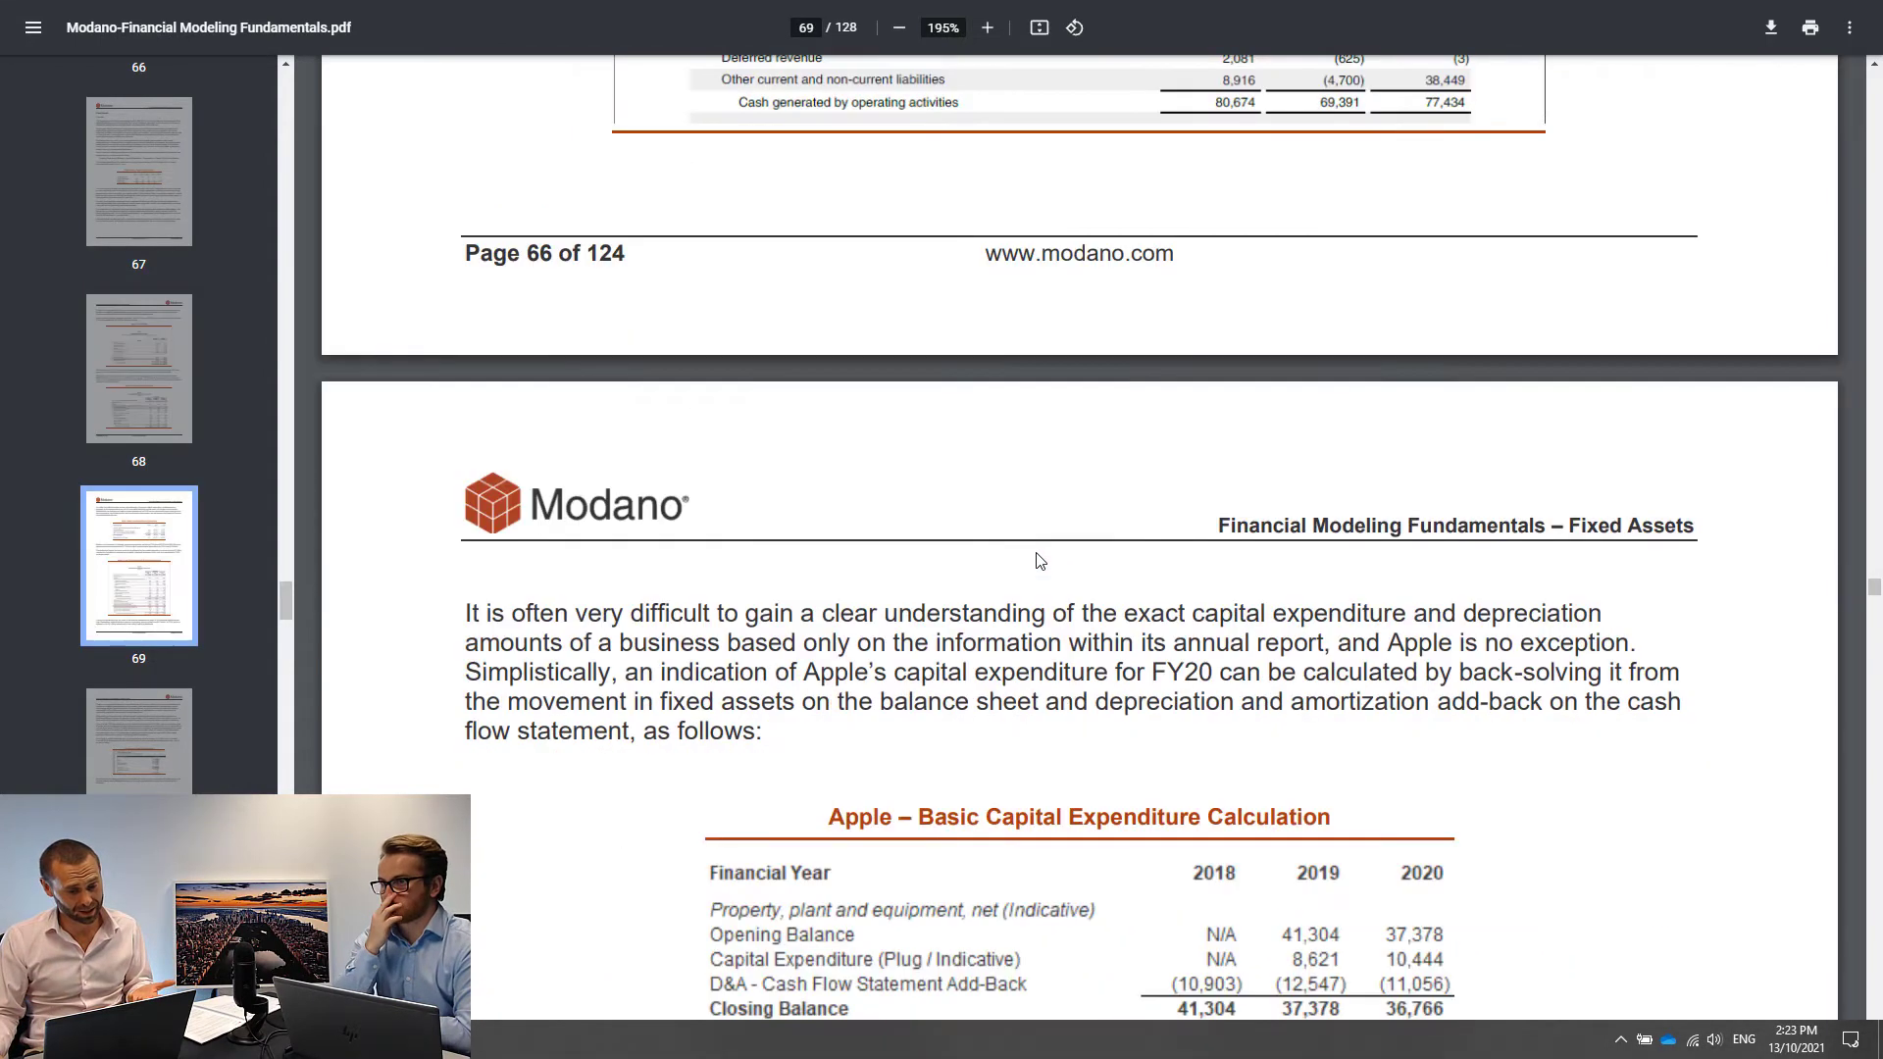
{"action": "scroll", "coordinate": [1039, 559], "scroll_direction": "down", "scroll_amount": 1}
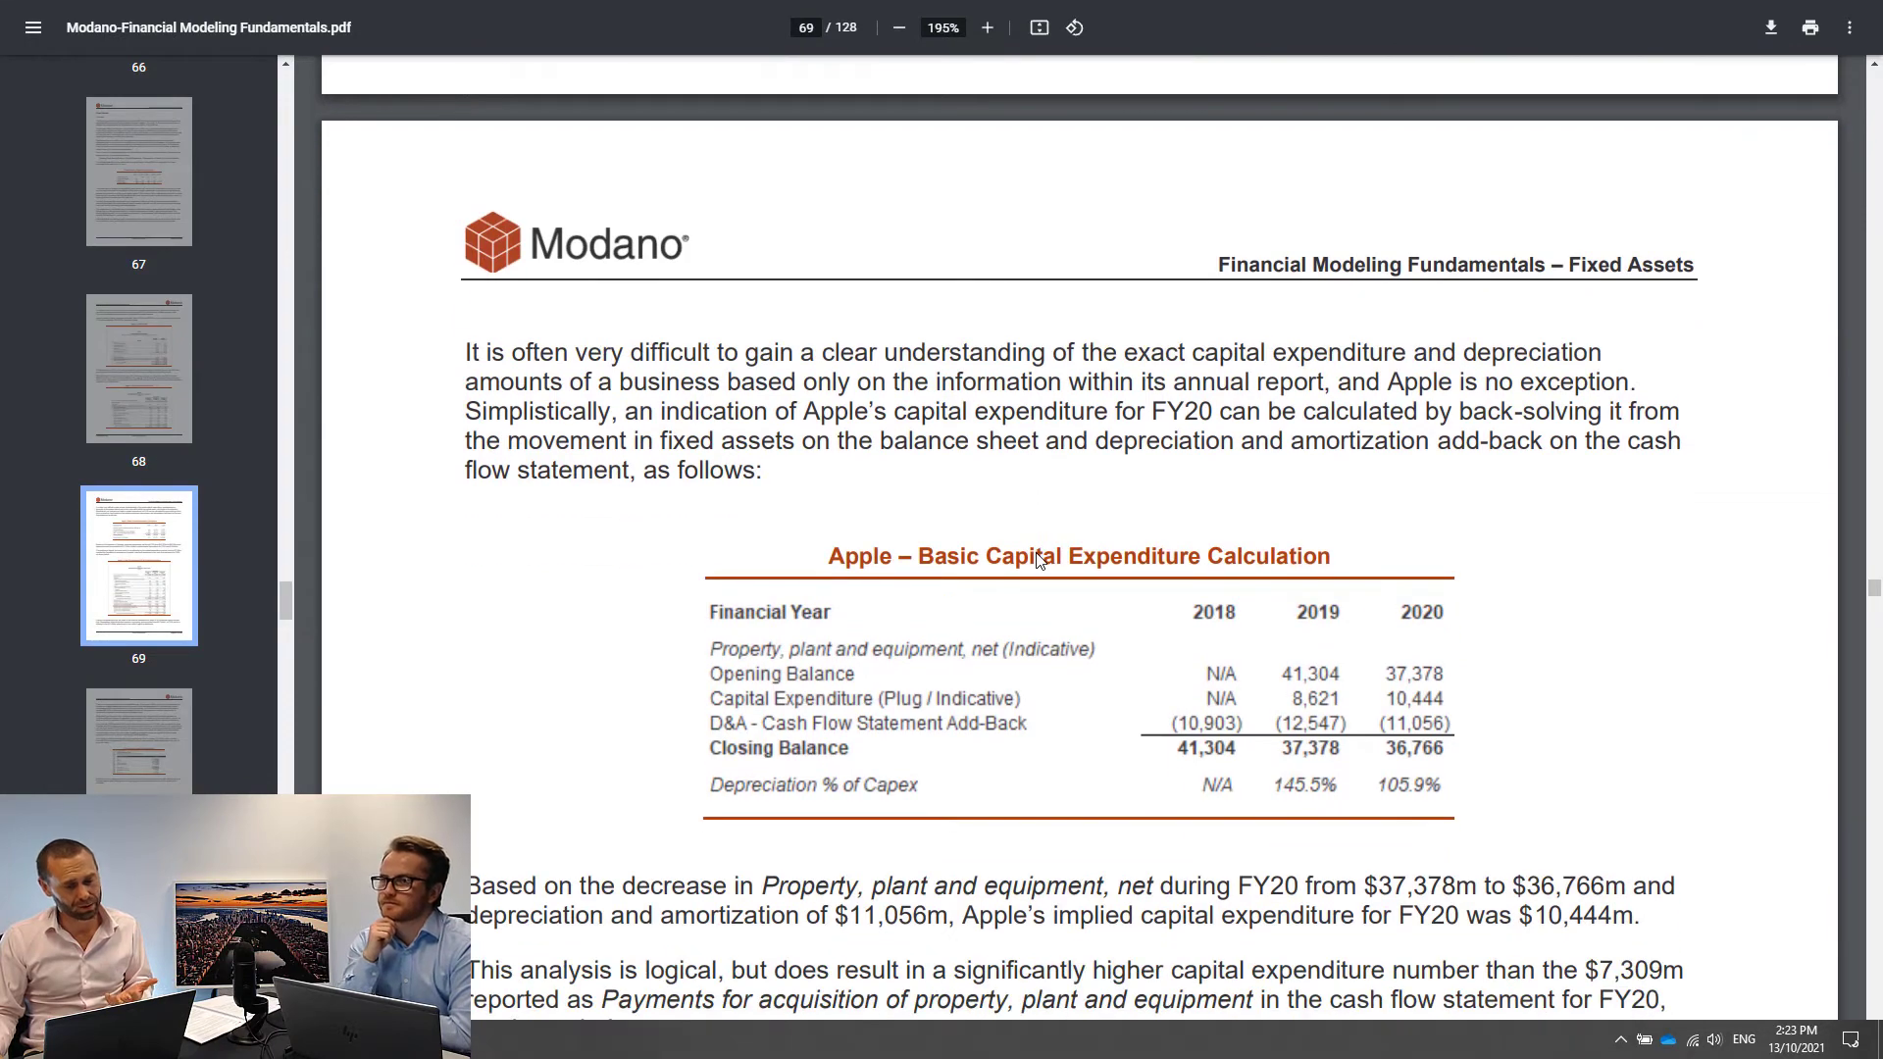
{"action": "scroll", "coordinate": [1040, 557], "scroll_direction": "down", "scroll_amount": 2}
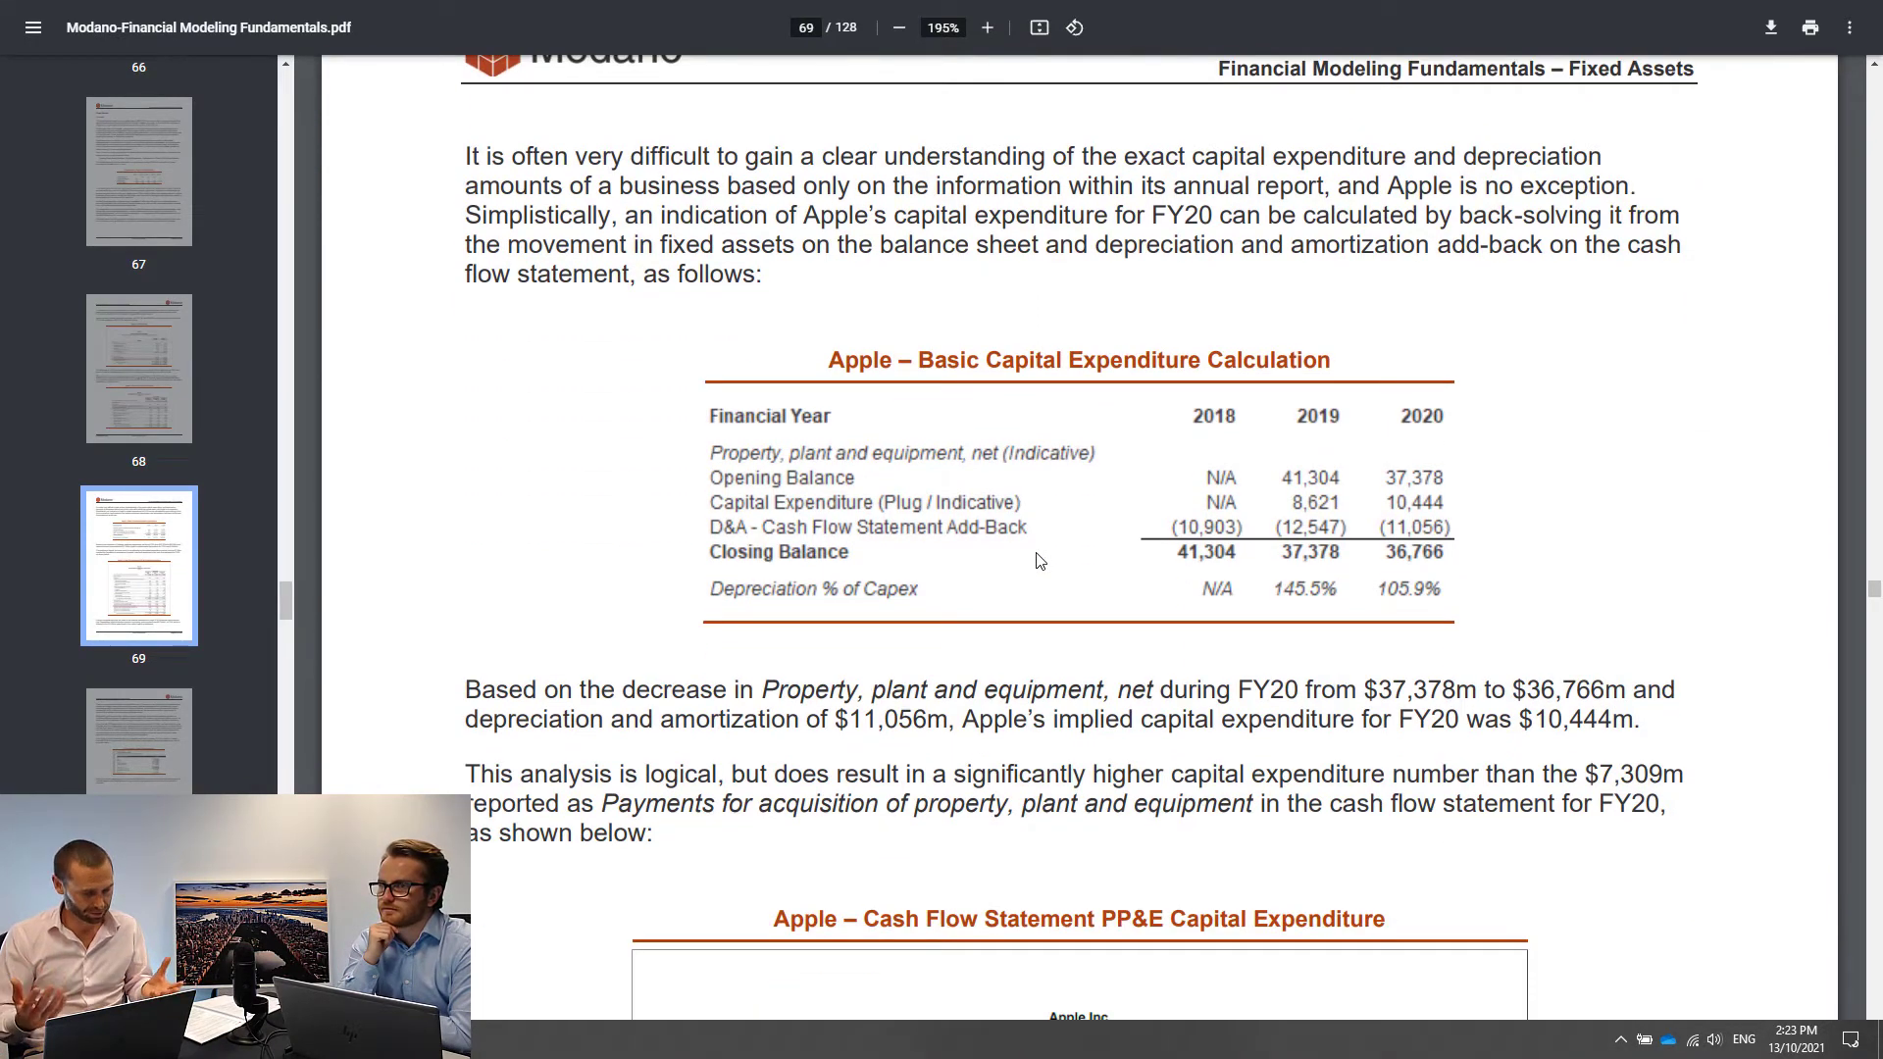
{"action": "scroll", "coordinate": [889, 555], "scroll_direction": "down", "scroll_amount": 5}
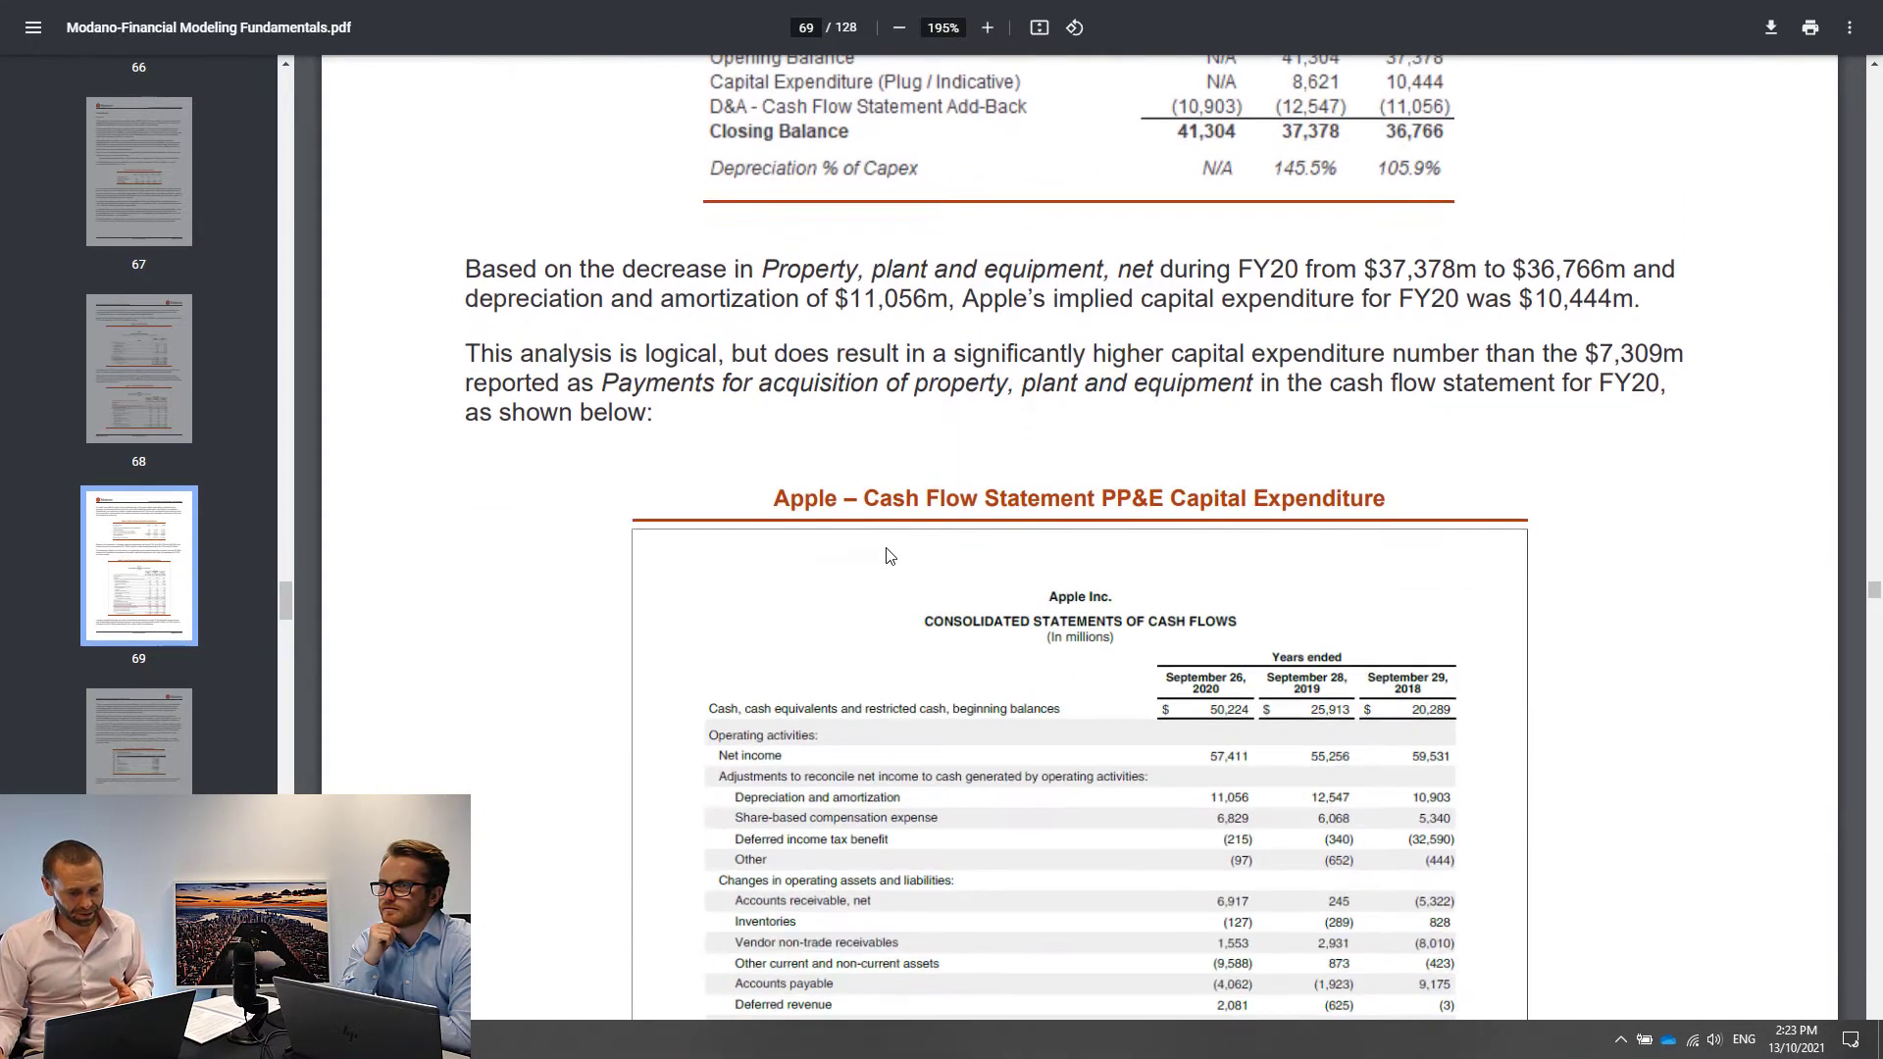
{"action": "scroll", "coordinate": [889, 555], "scroll_direction": "down", "scroll_amount": 4}
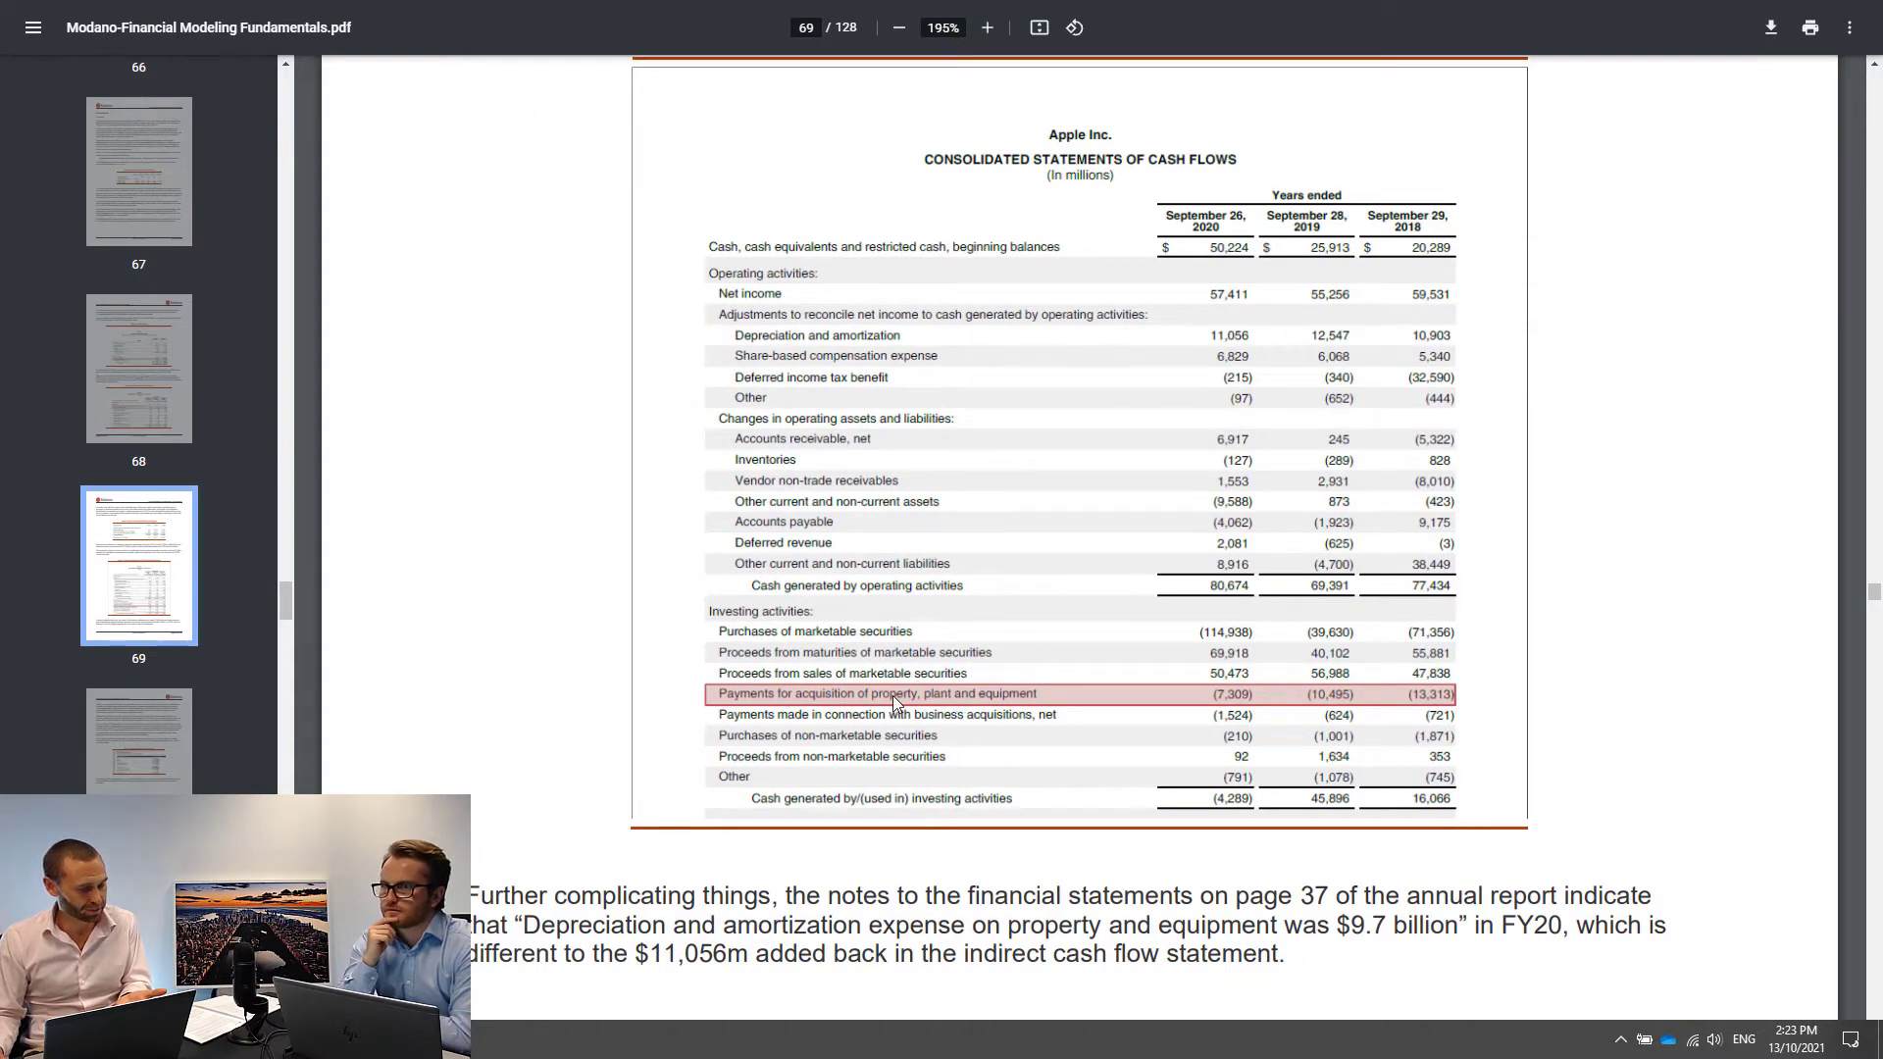
{"action": "scroll", "coordinate": [1216, 702], "scroll_direction": "up", "scroll_amount": 6}
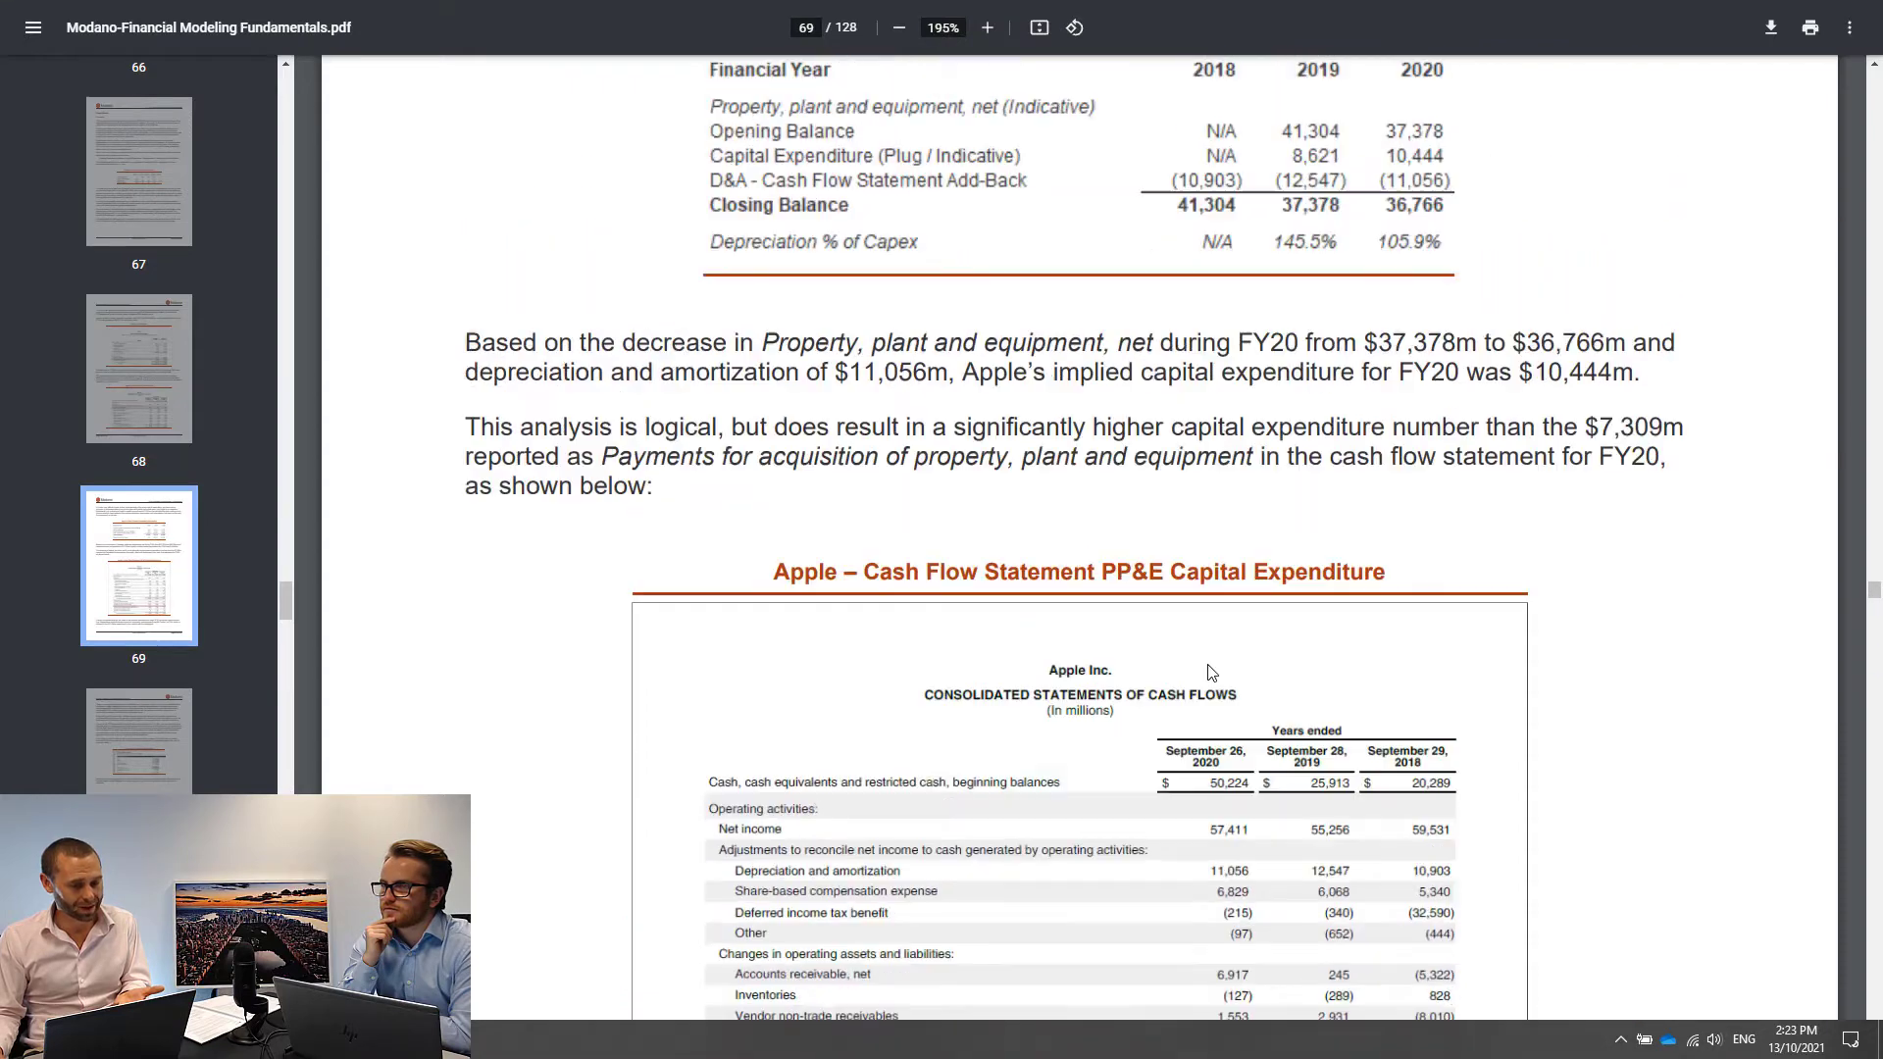
{"action": "scroll", "coordinate": [1324, 277], "scroll_direction": "up", "scroll_amount": 1}
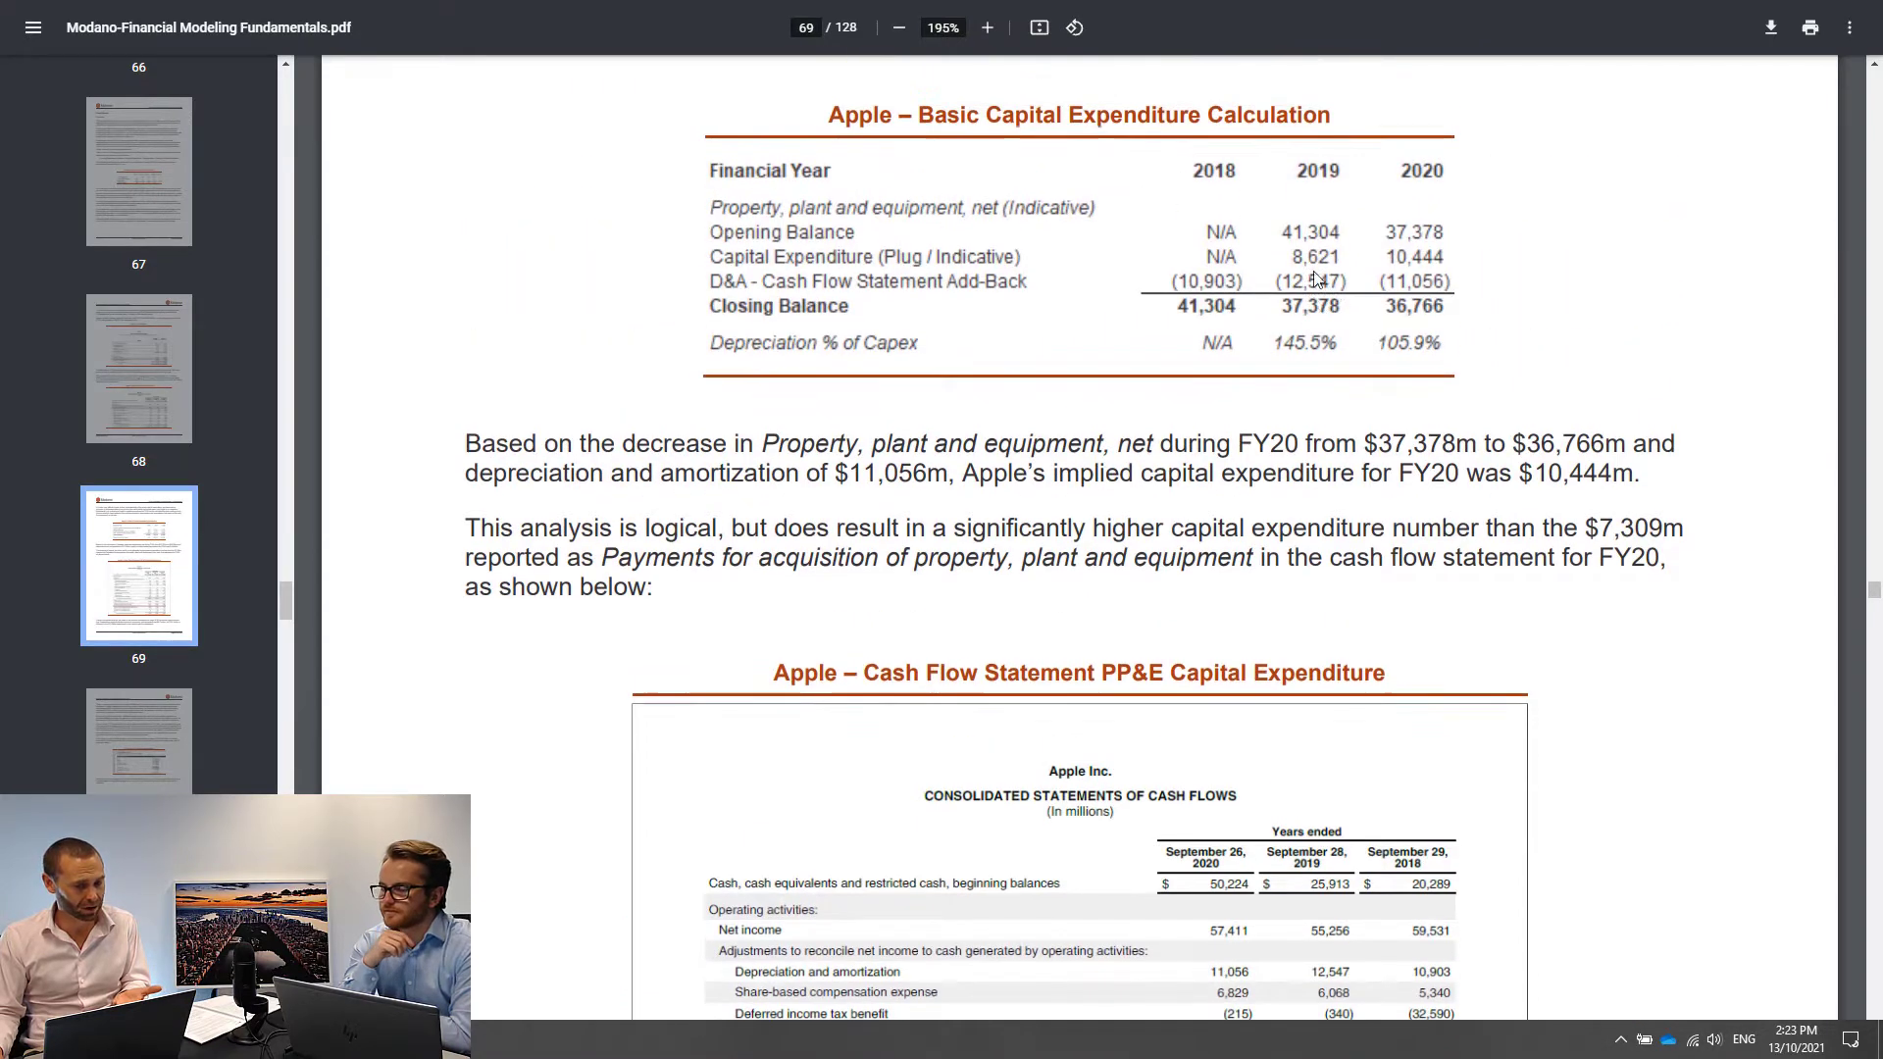
{"action": "scroll", "coordinate": [1316, 281], "scroll_direction": "up", "scroll_amount": 2}
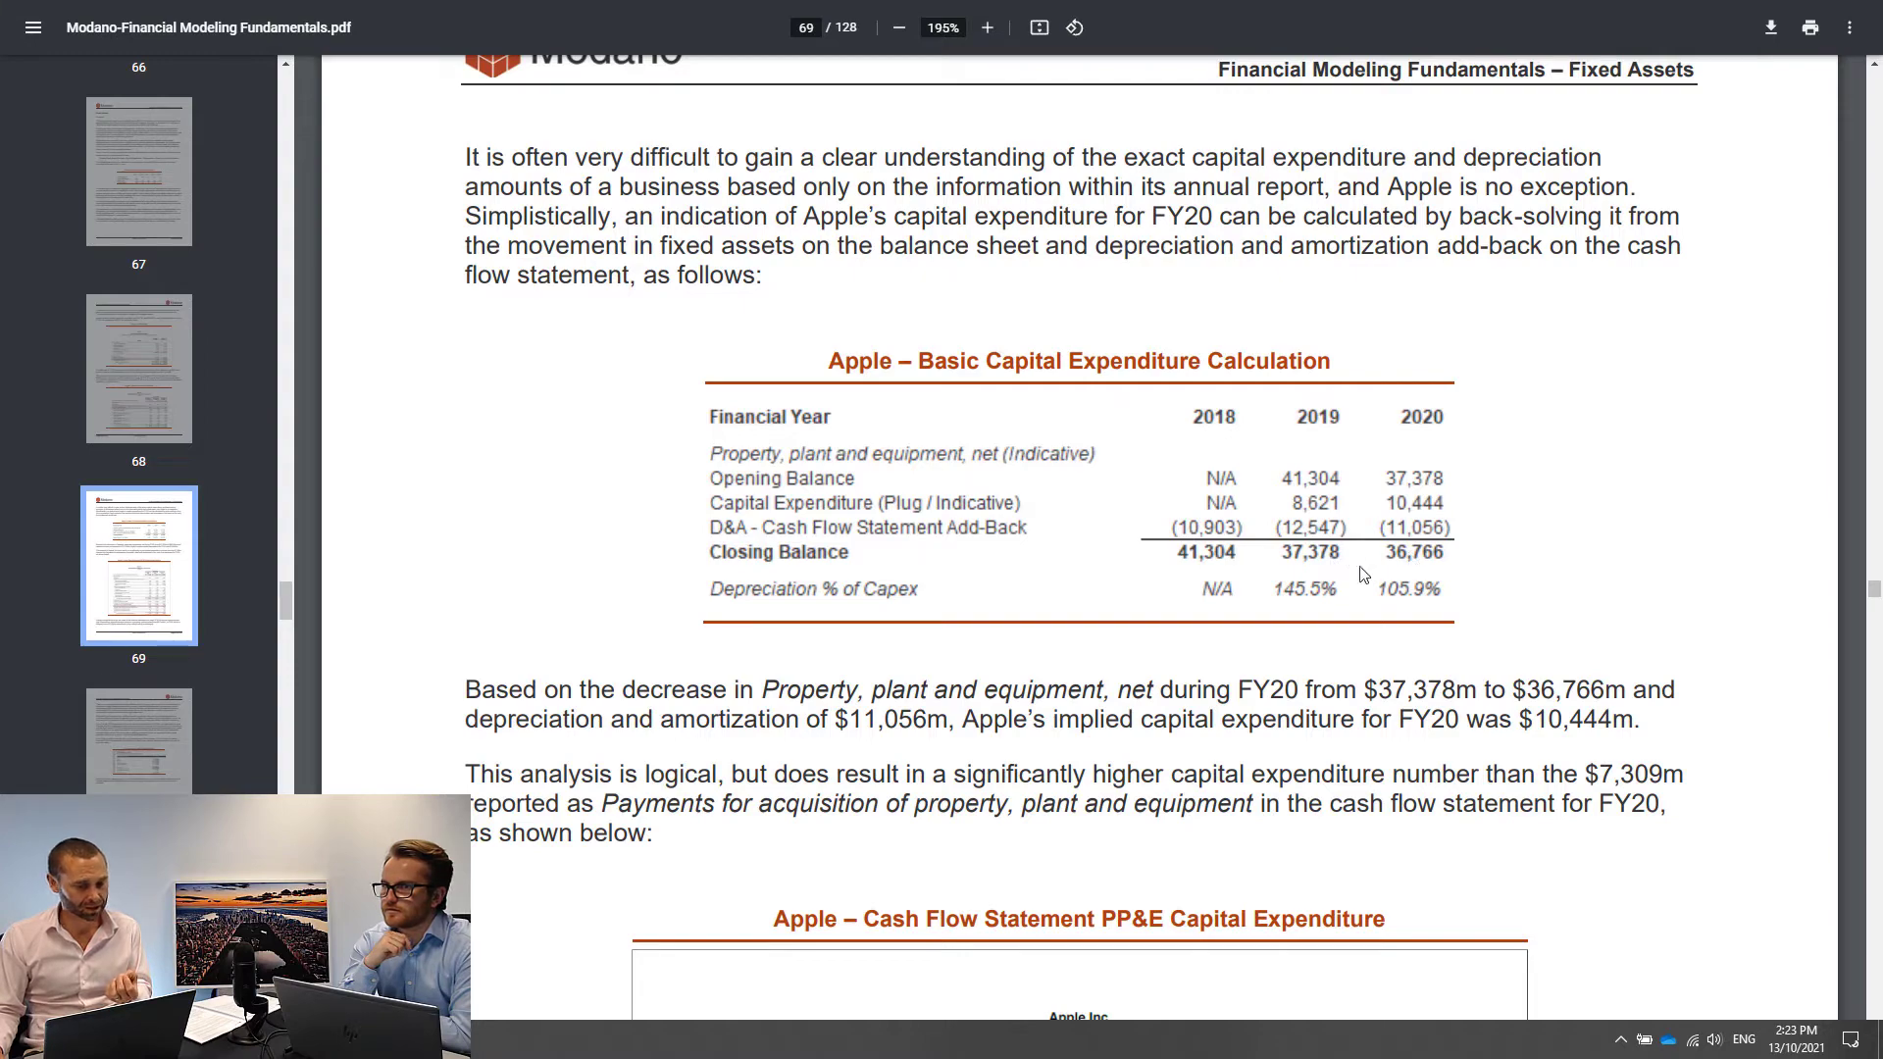
- Compare Apple's balance sheet property, plant and equipment with the capital expenditure calculation, and read to the end of page 72
{"action": "scroll", "coordinate": [1360, 561], "scroll_direction": "up", "scroll_amount": 4}
{"action": "scroll", "coordinate": [1359, 561], "scroll_direction": "up", "scroll_amount": 12}
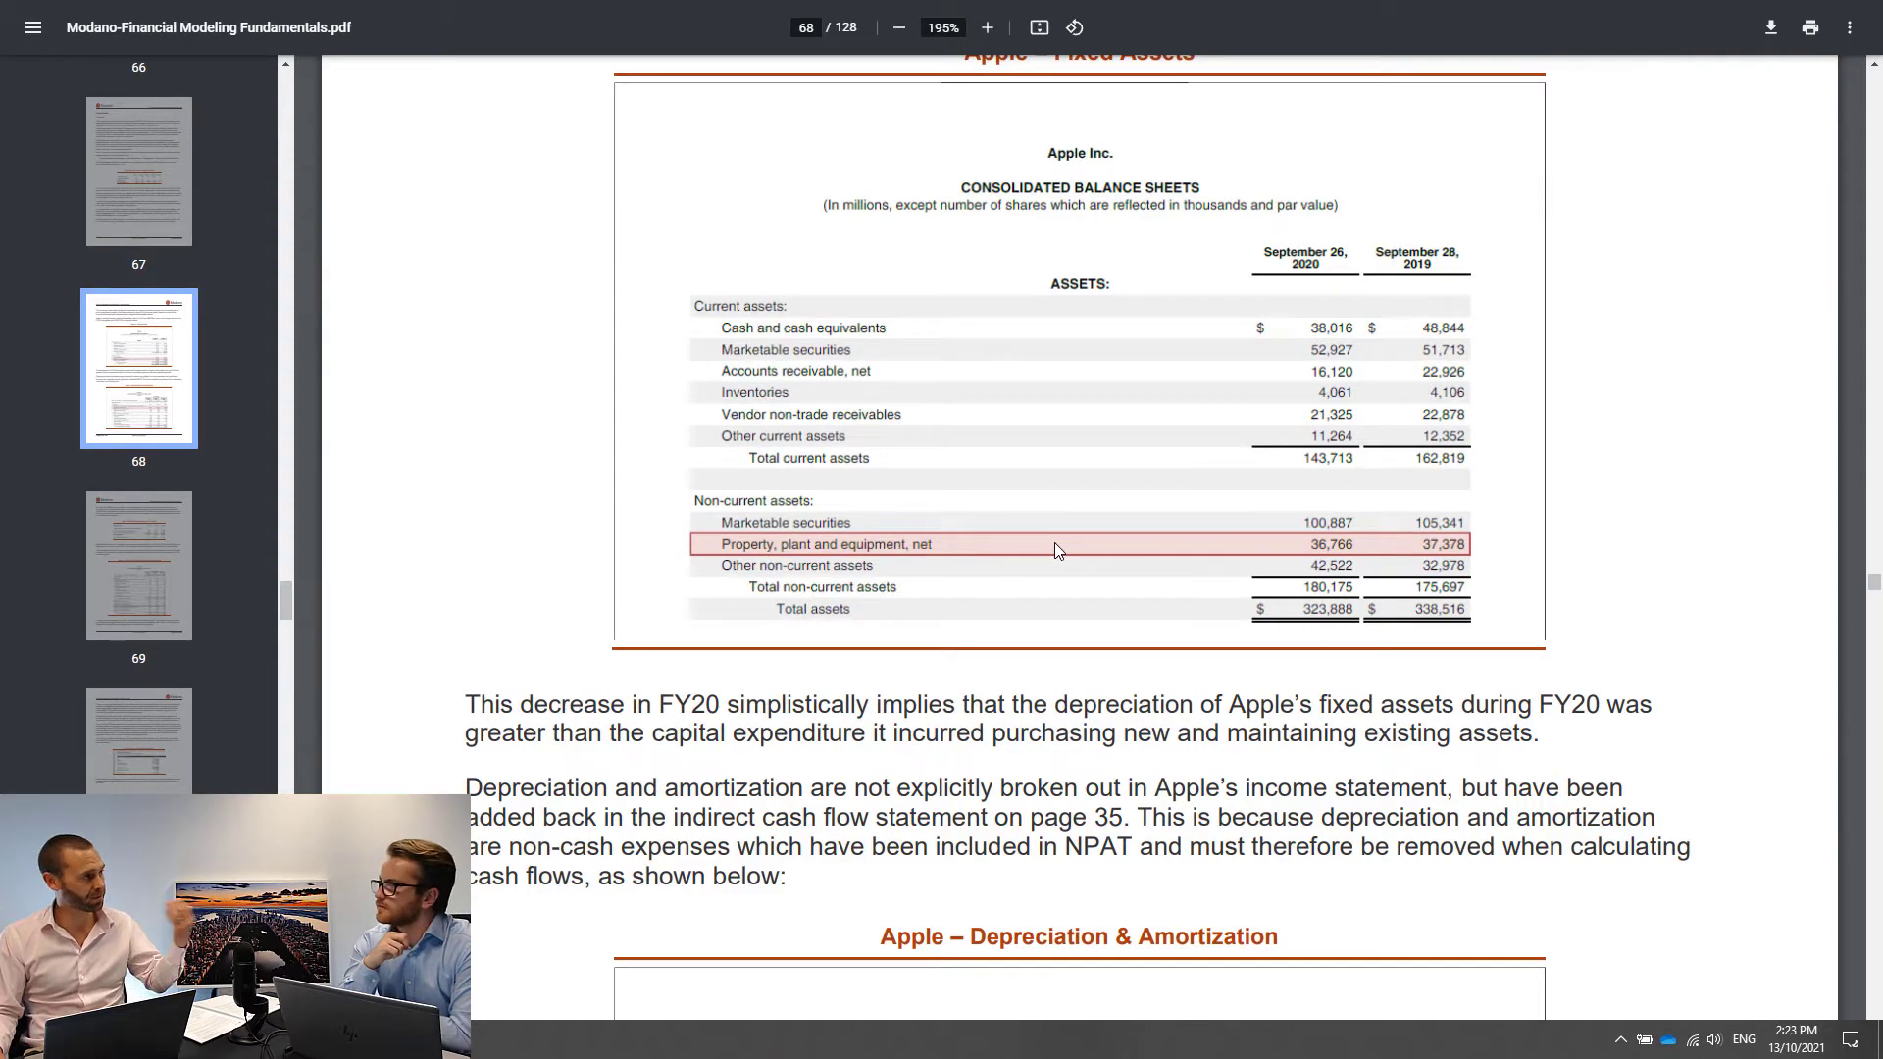
{"action": "scroll", "coordinate": [1051, 546], "scroll_direction": "down", "scroll_amount": 13}
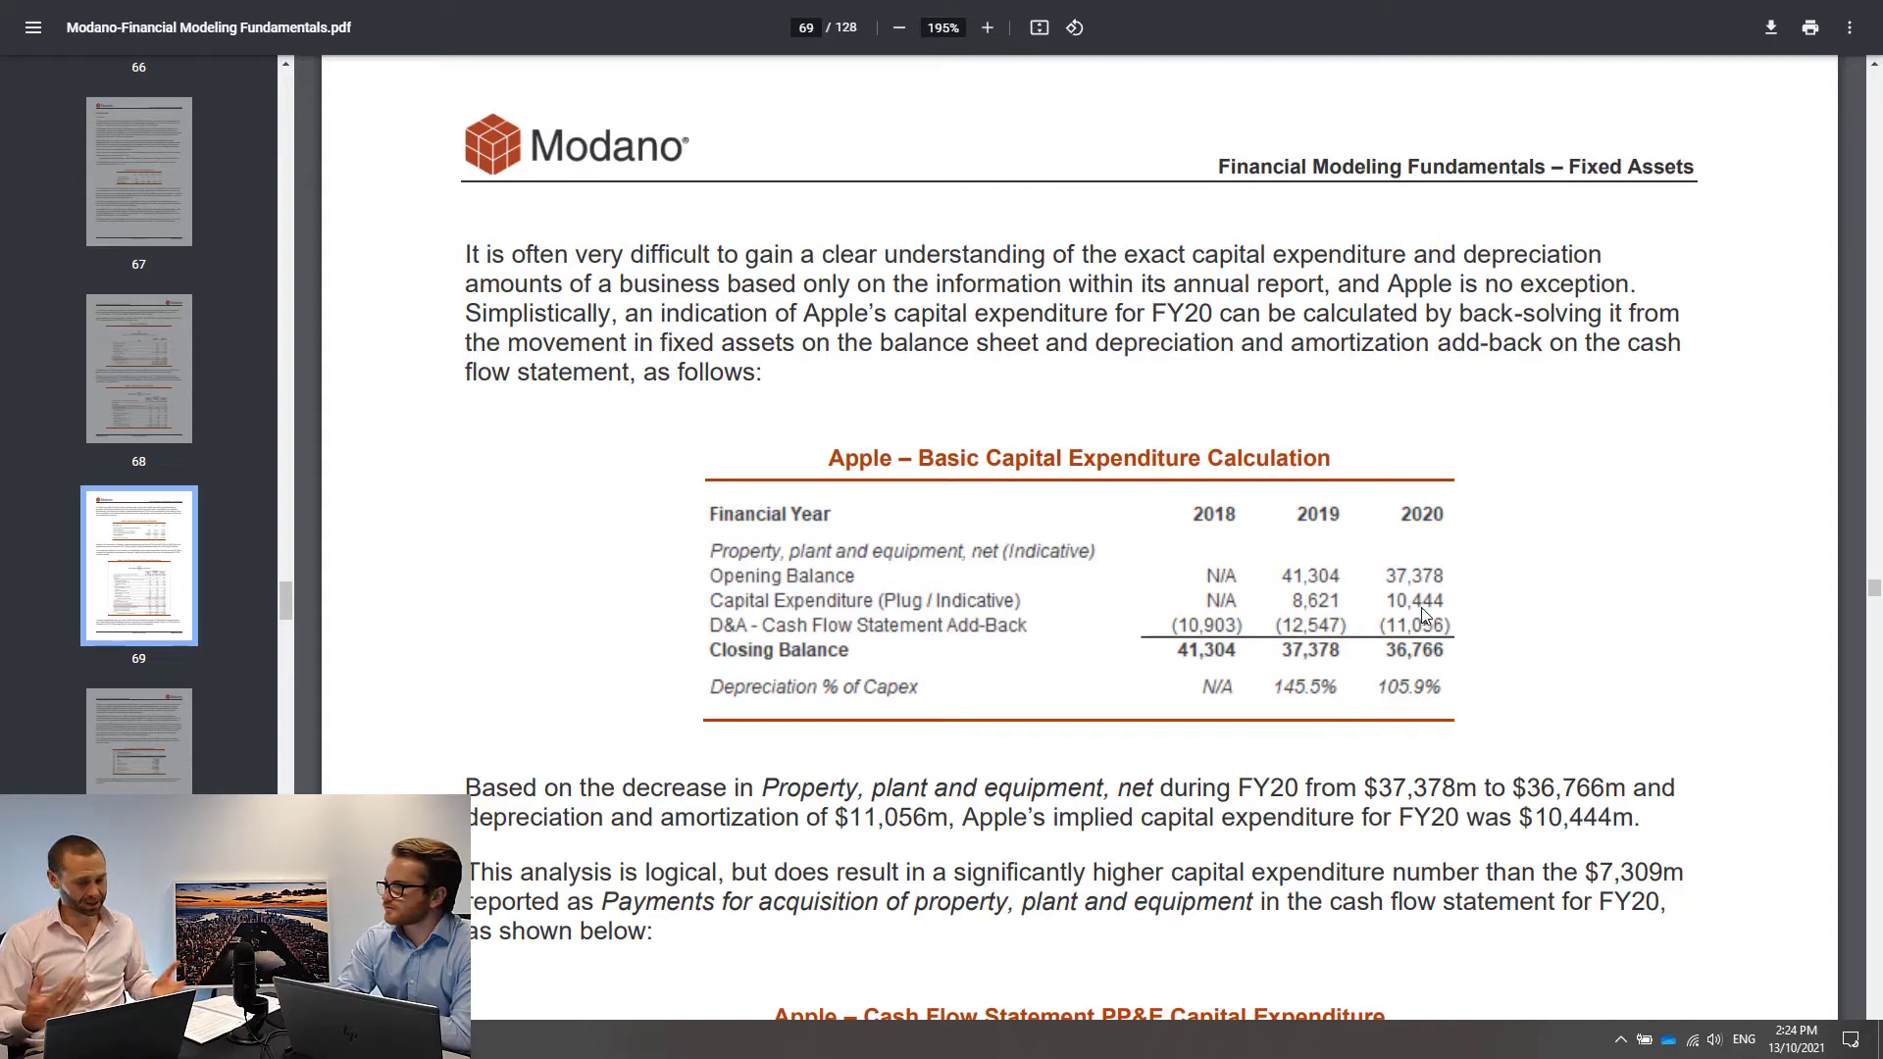
{"action": "scroll", "coordinate": [1456, 520], "scroll_direction": "down", "scroll_amount": 3}
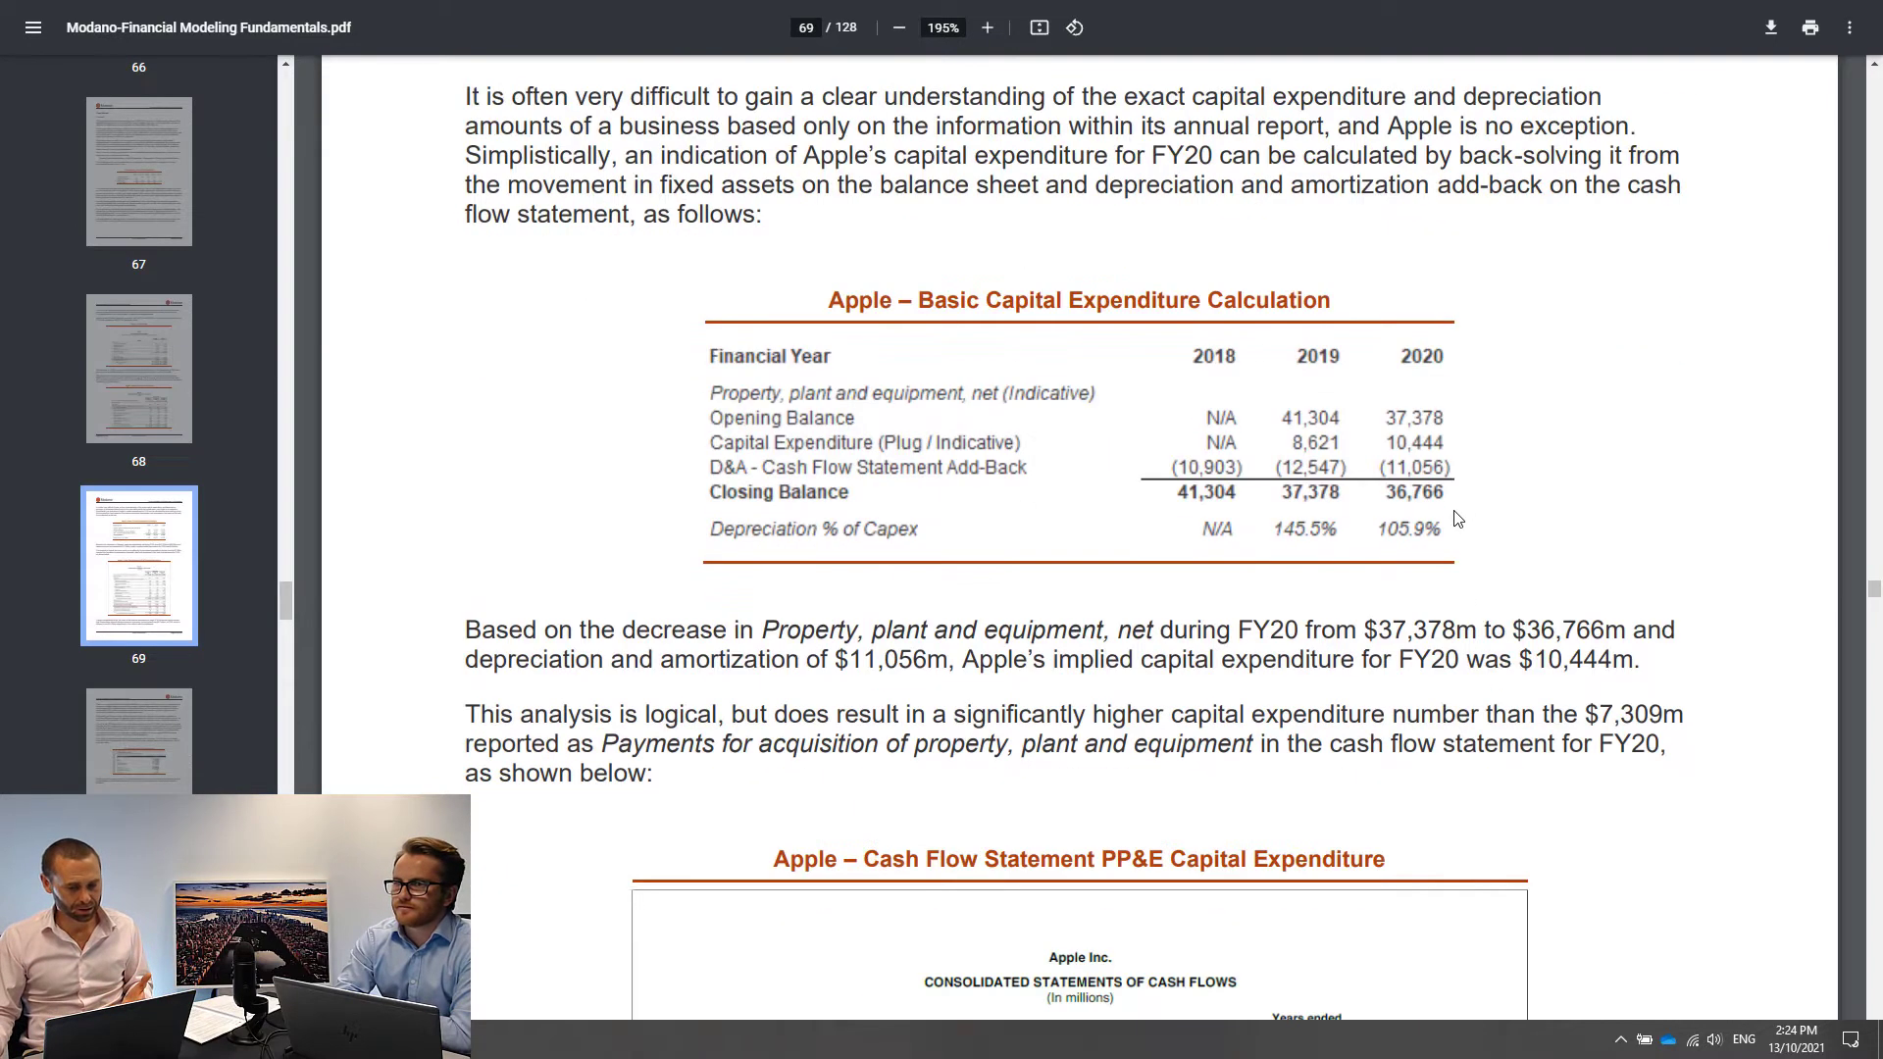
{"action": "scroll", "coordinate": [1411, 441], "scroll_direction": "down", "scroll_amount": 5}
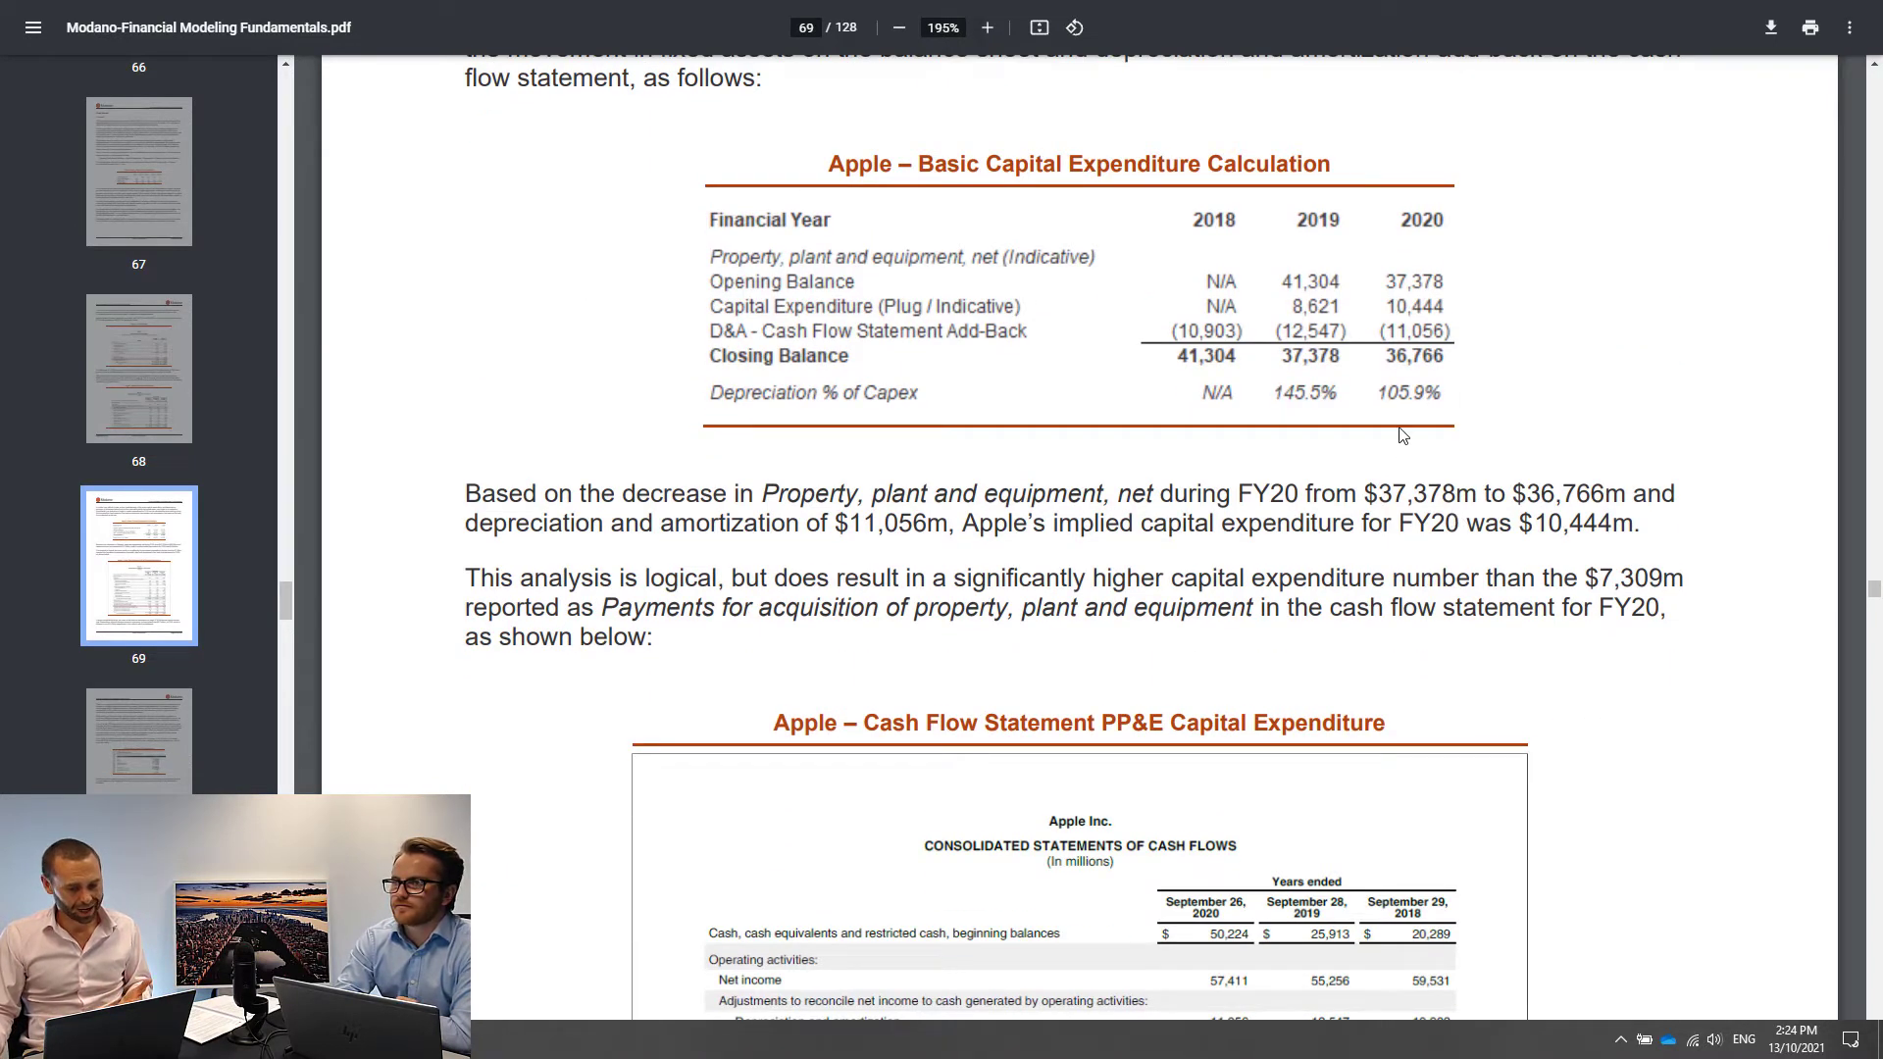
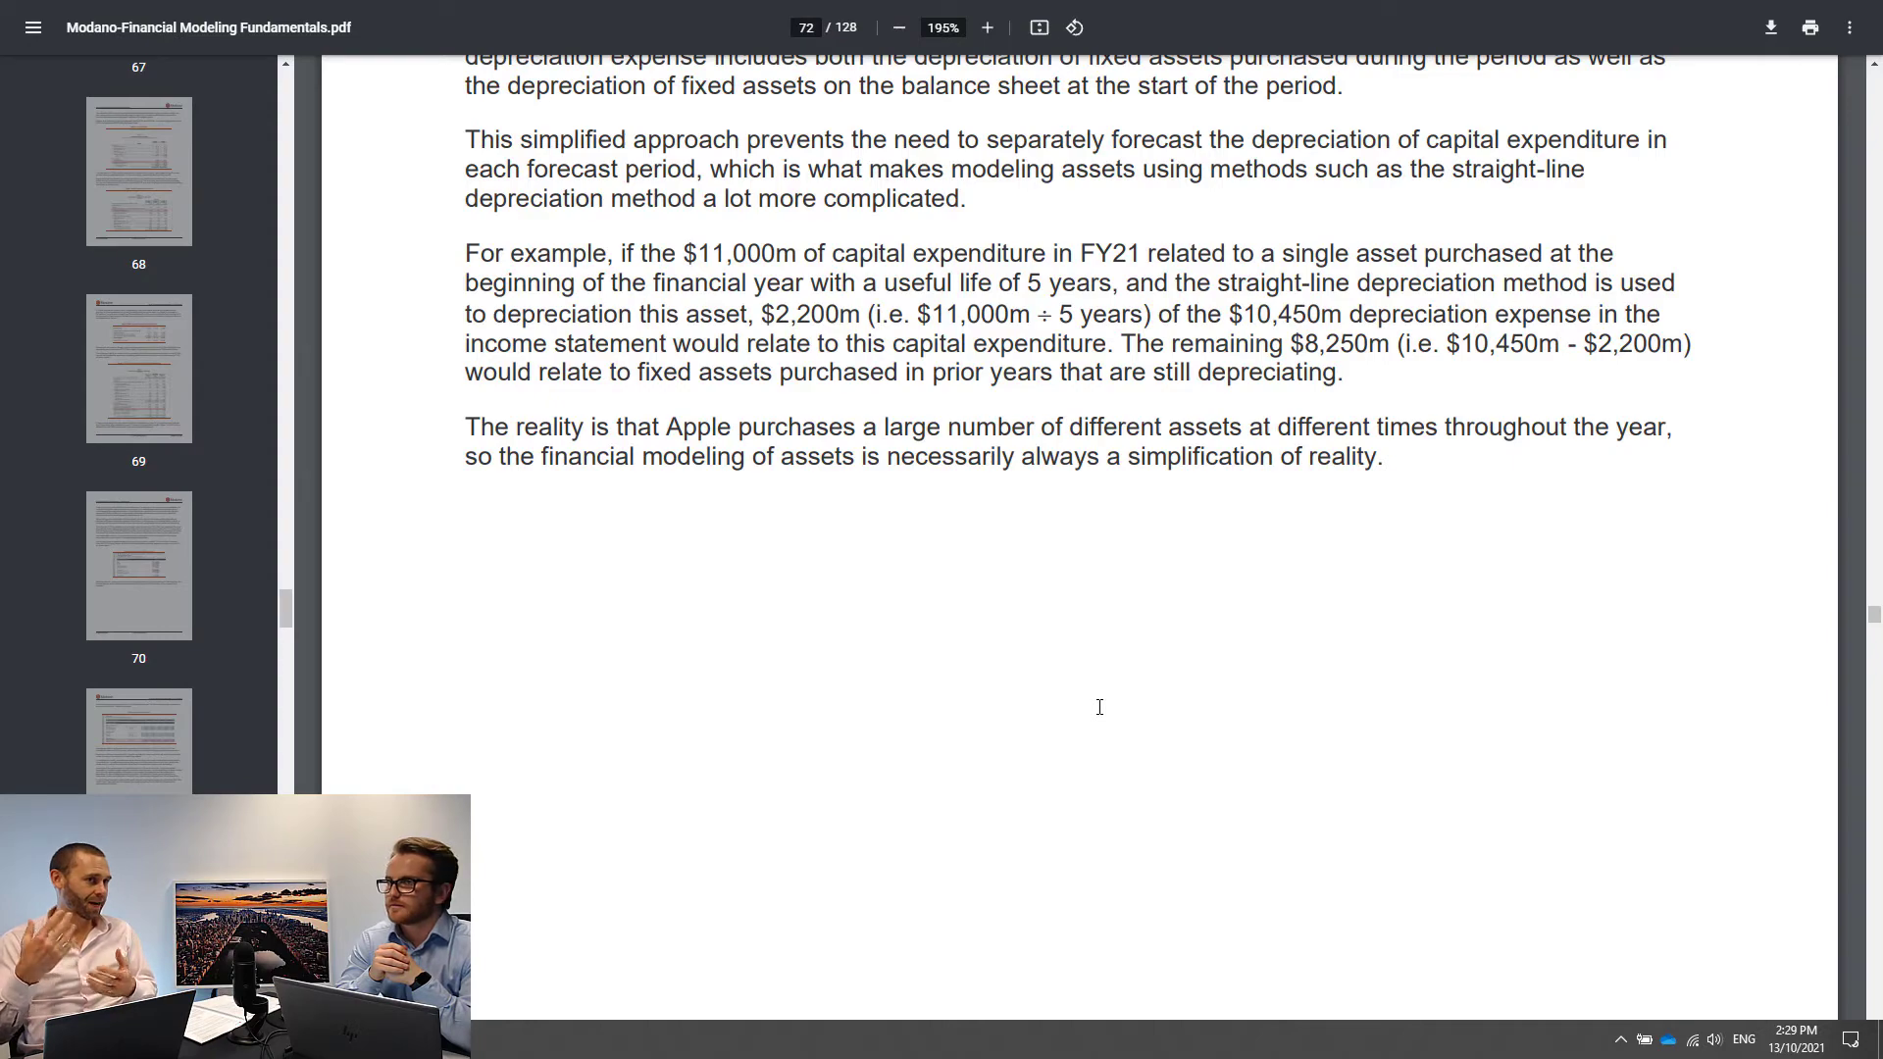
{"action": "scroll", "coordinate": [1093, 708], "scroll_direction": "down", "scroll_amount": 10}
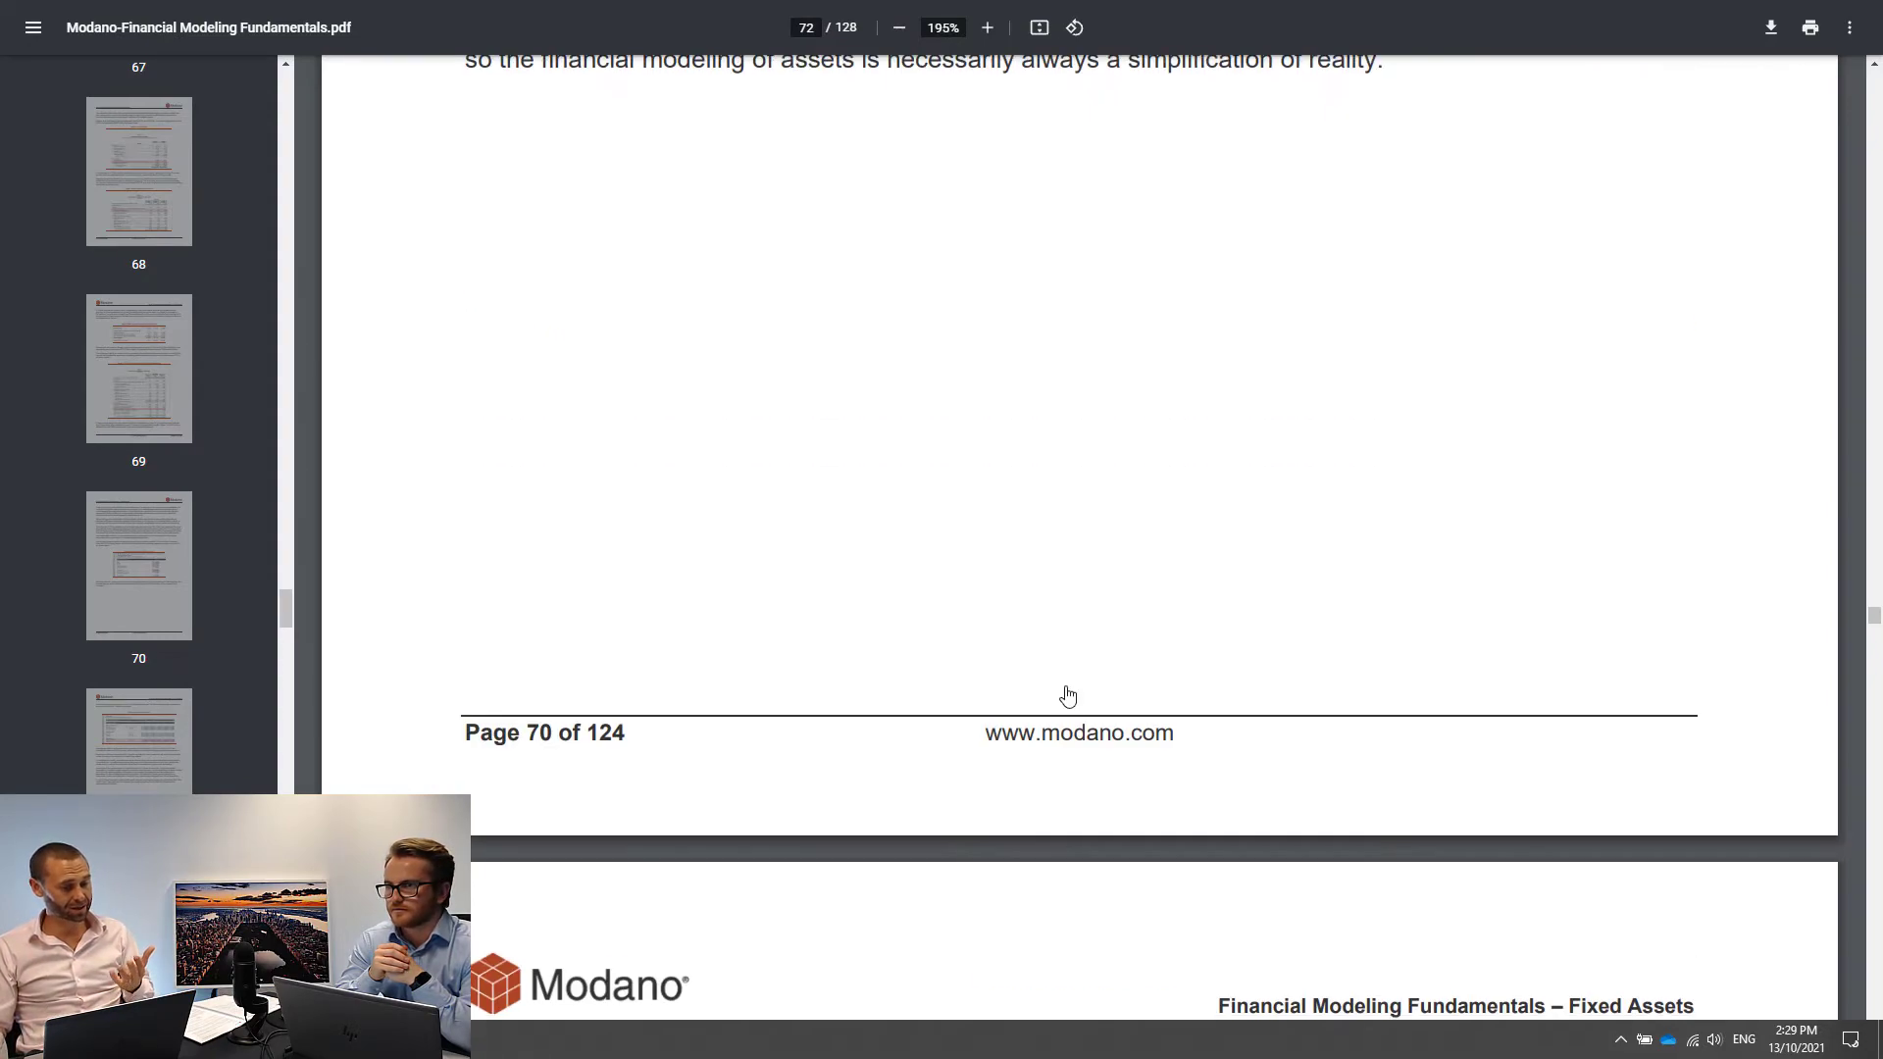
{"action": "scroll", "coordinate": [1084, 667], "scroll_direction": "down", "scroll_amount": 1}
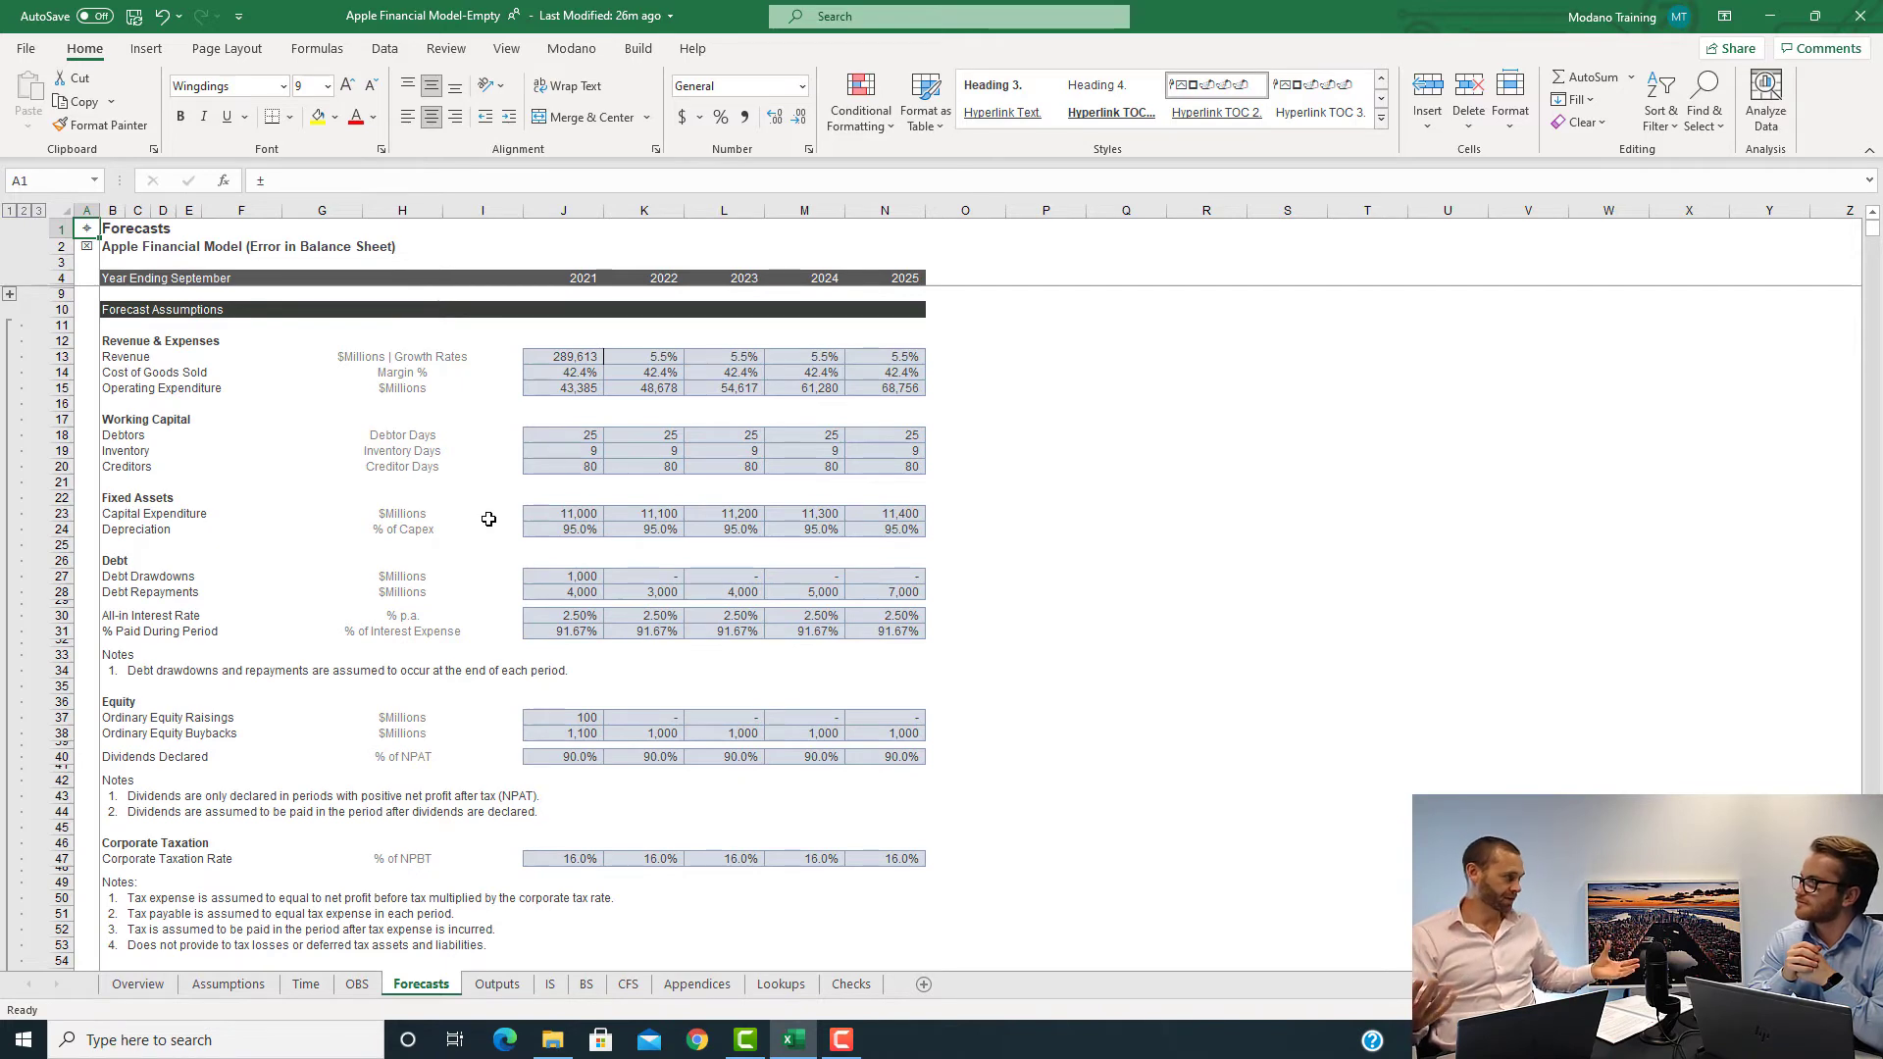
- Switch to the Apple Financial Model workbook in Excel, open the Cash Flow Statement sheet and label cell B28 Capital Expenditure
{"action": "left_click", "coordinate": [87, 232]}
{"action": "left_click", "coordinate": [221, 561]}
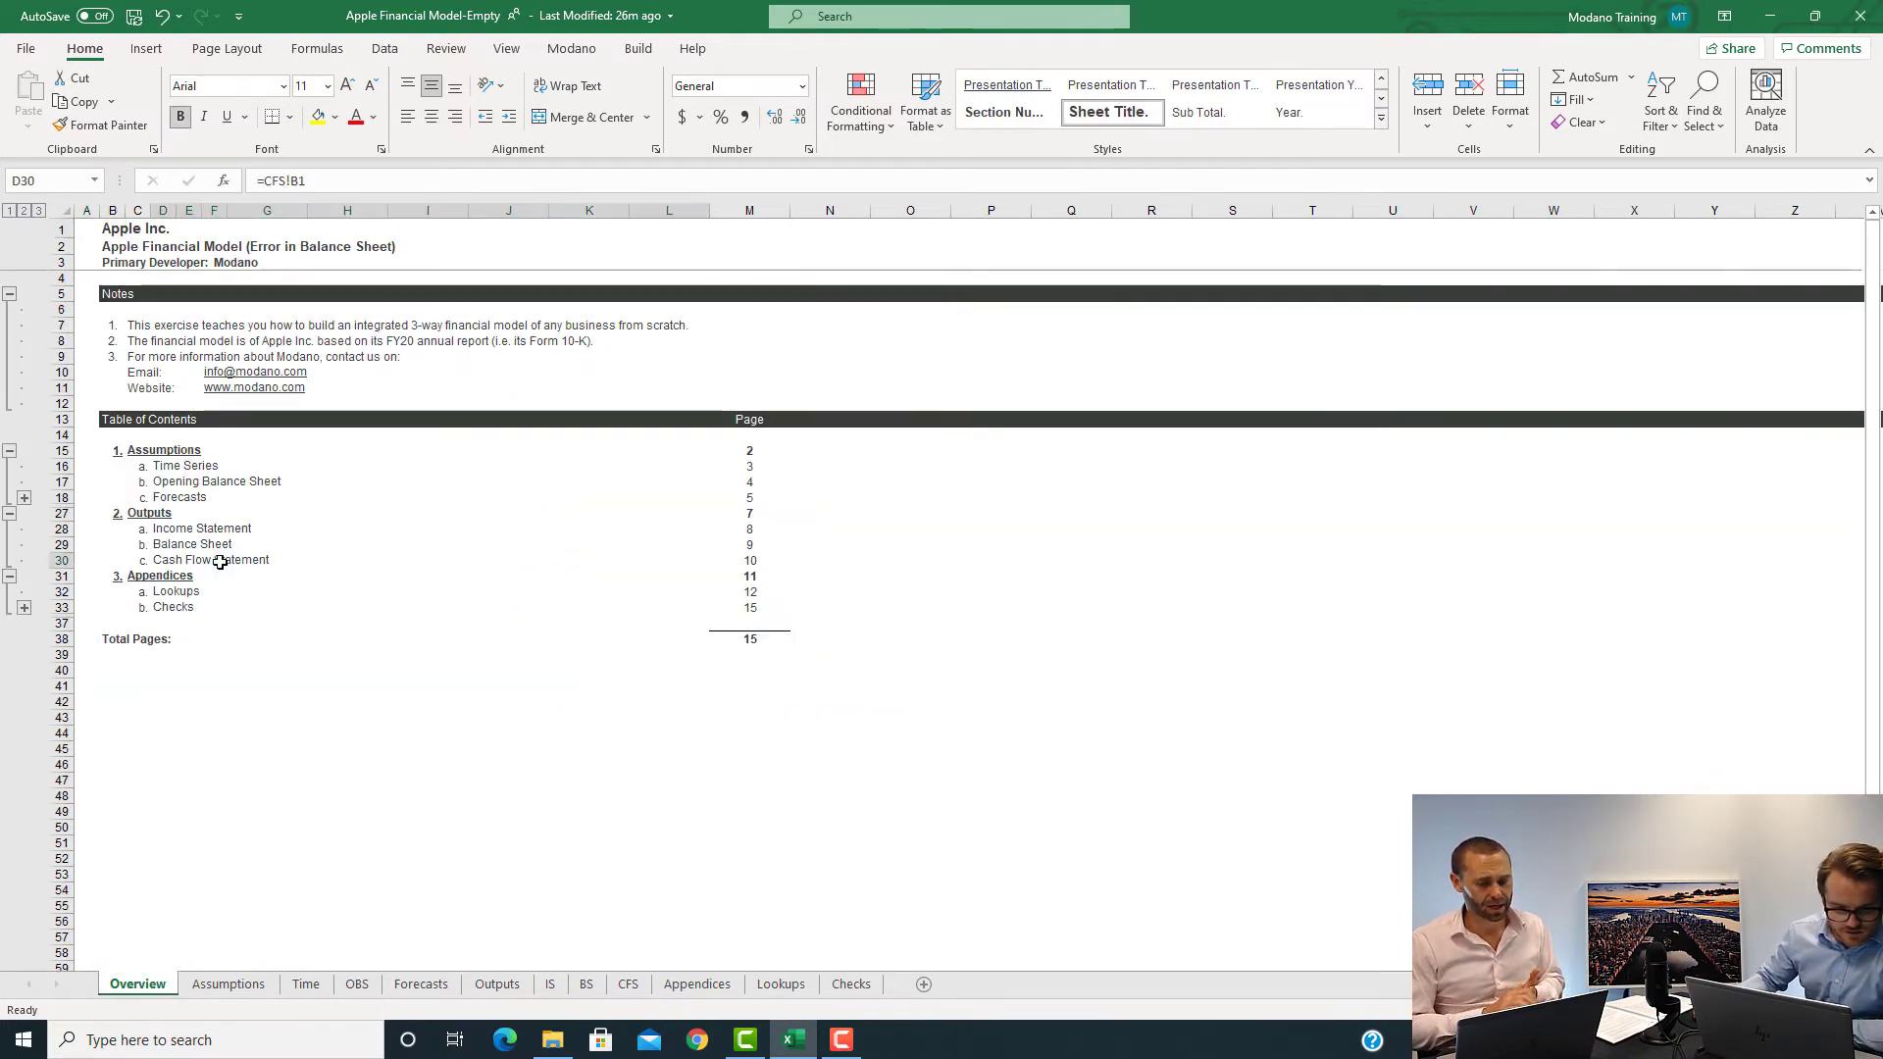
{"action": "left_click", "coordinate": [116, 561]}
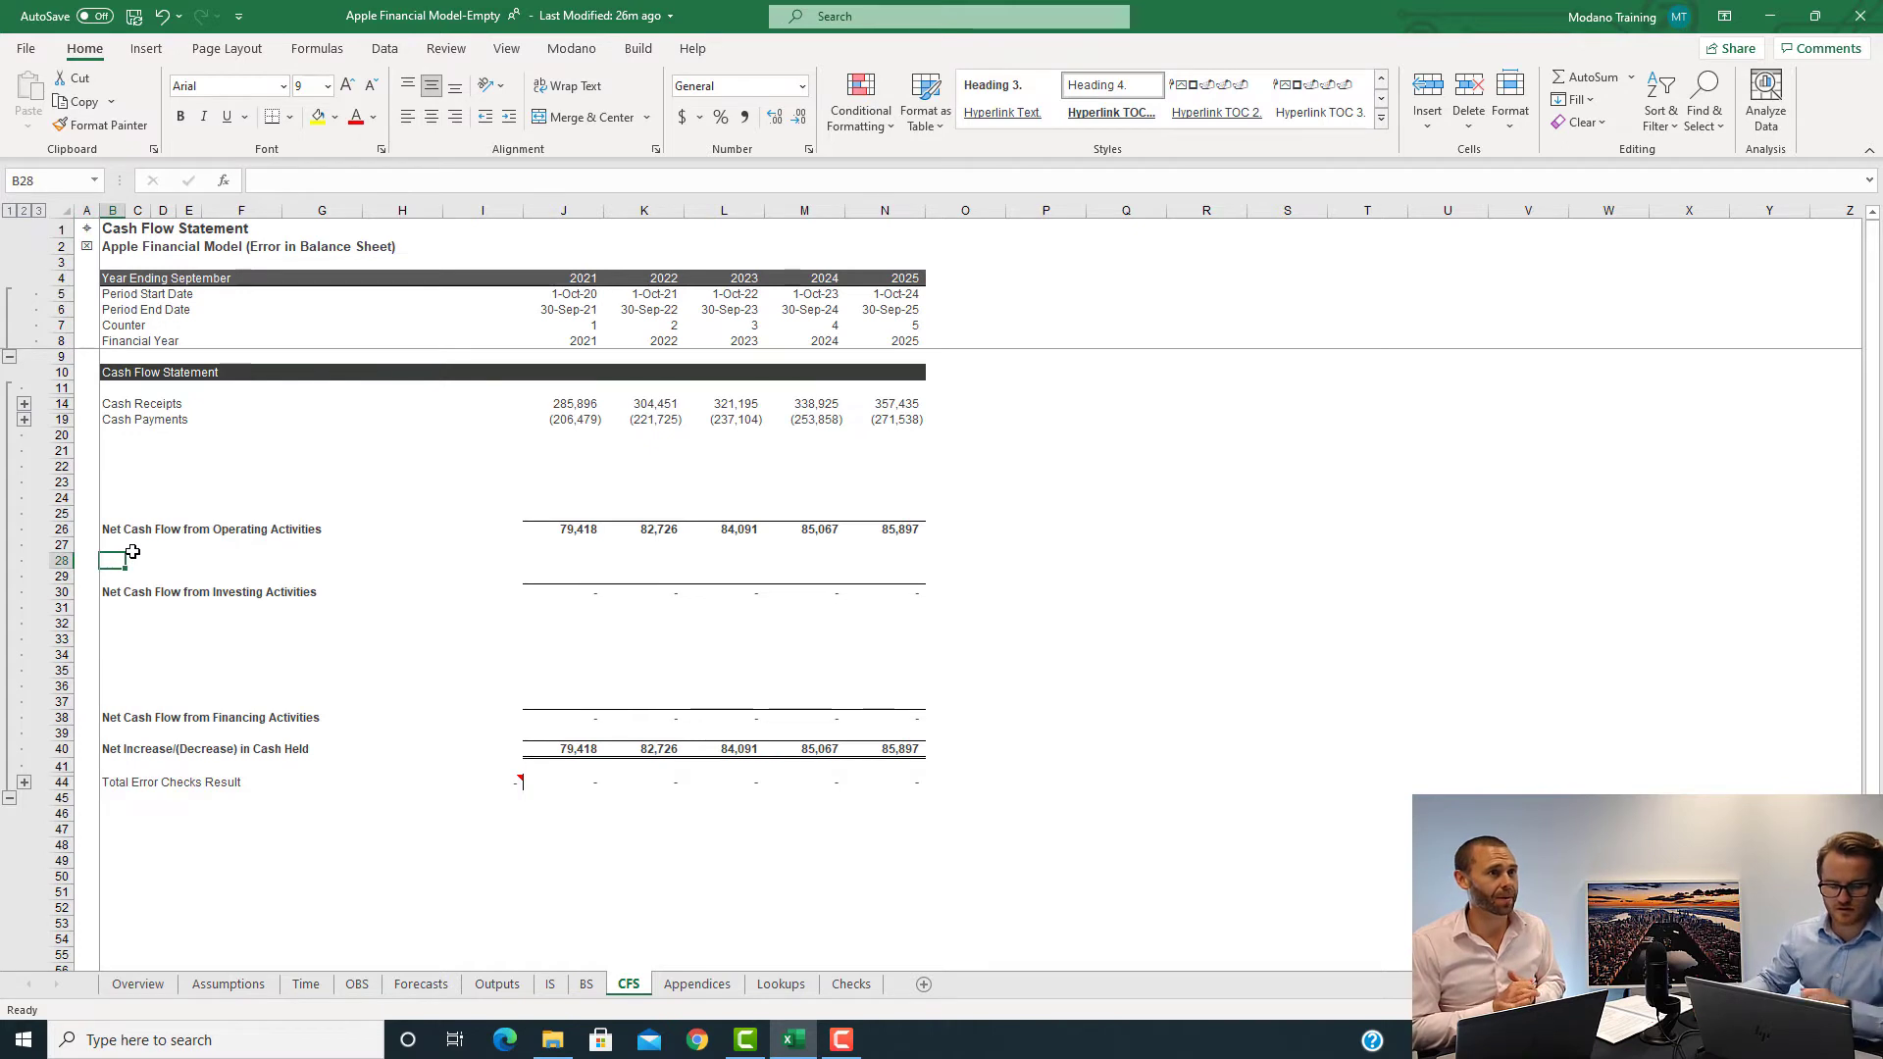
{"action": "type", "text": "Capital Ex"}
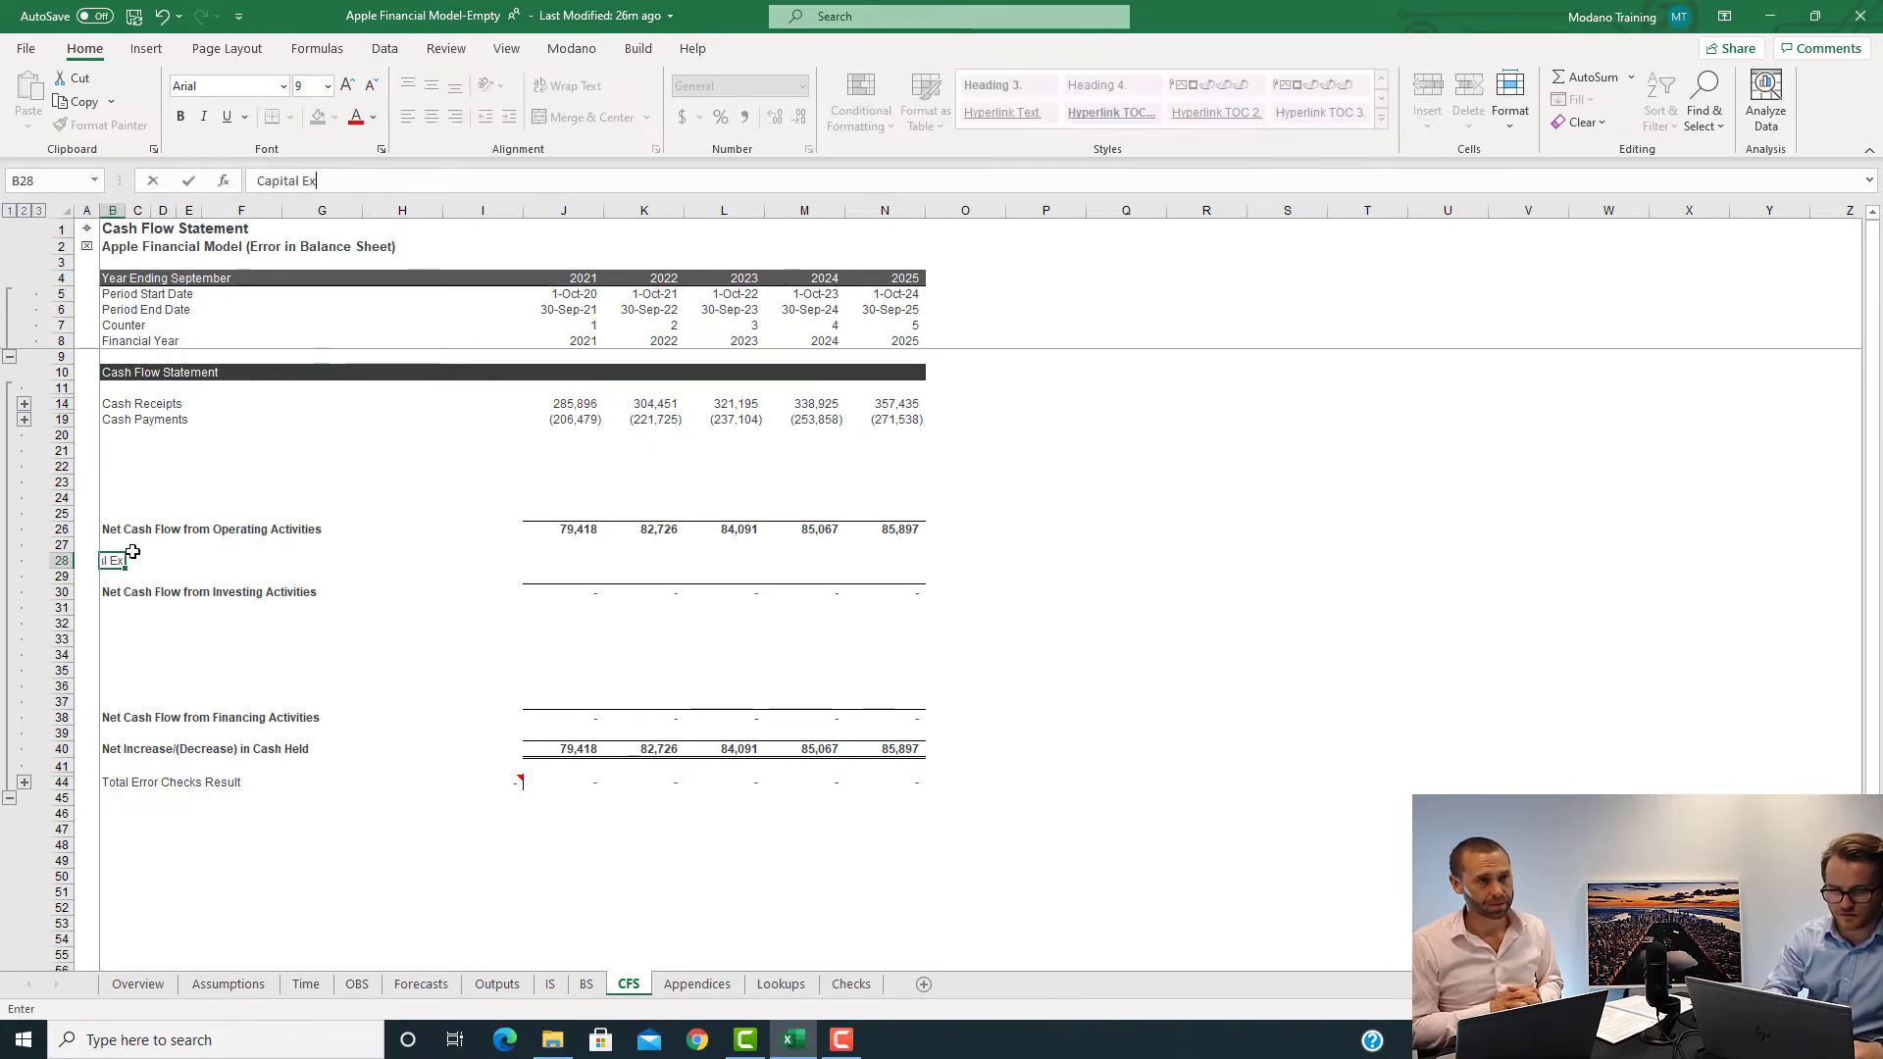
{"action": "type", "text": "penditure"}
{"action": "key", "text": "ctrl+Return"}
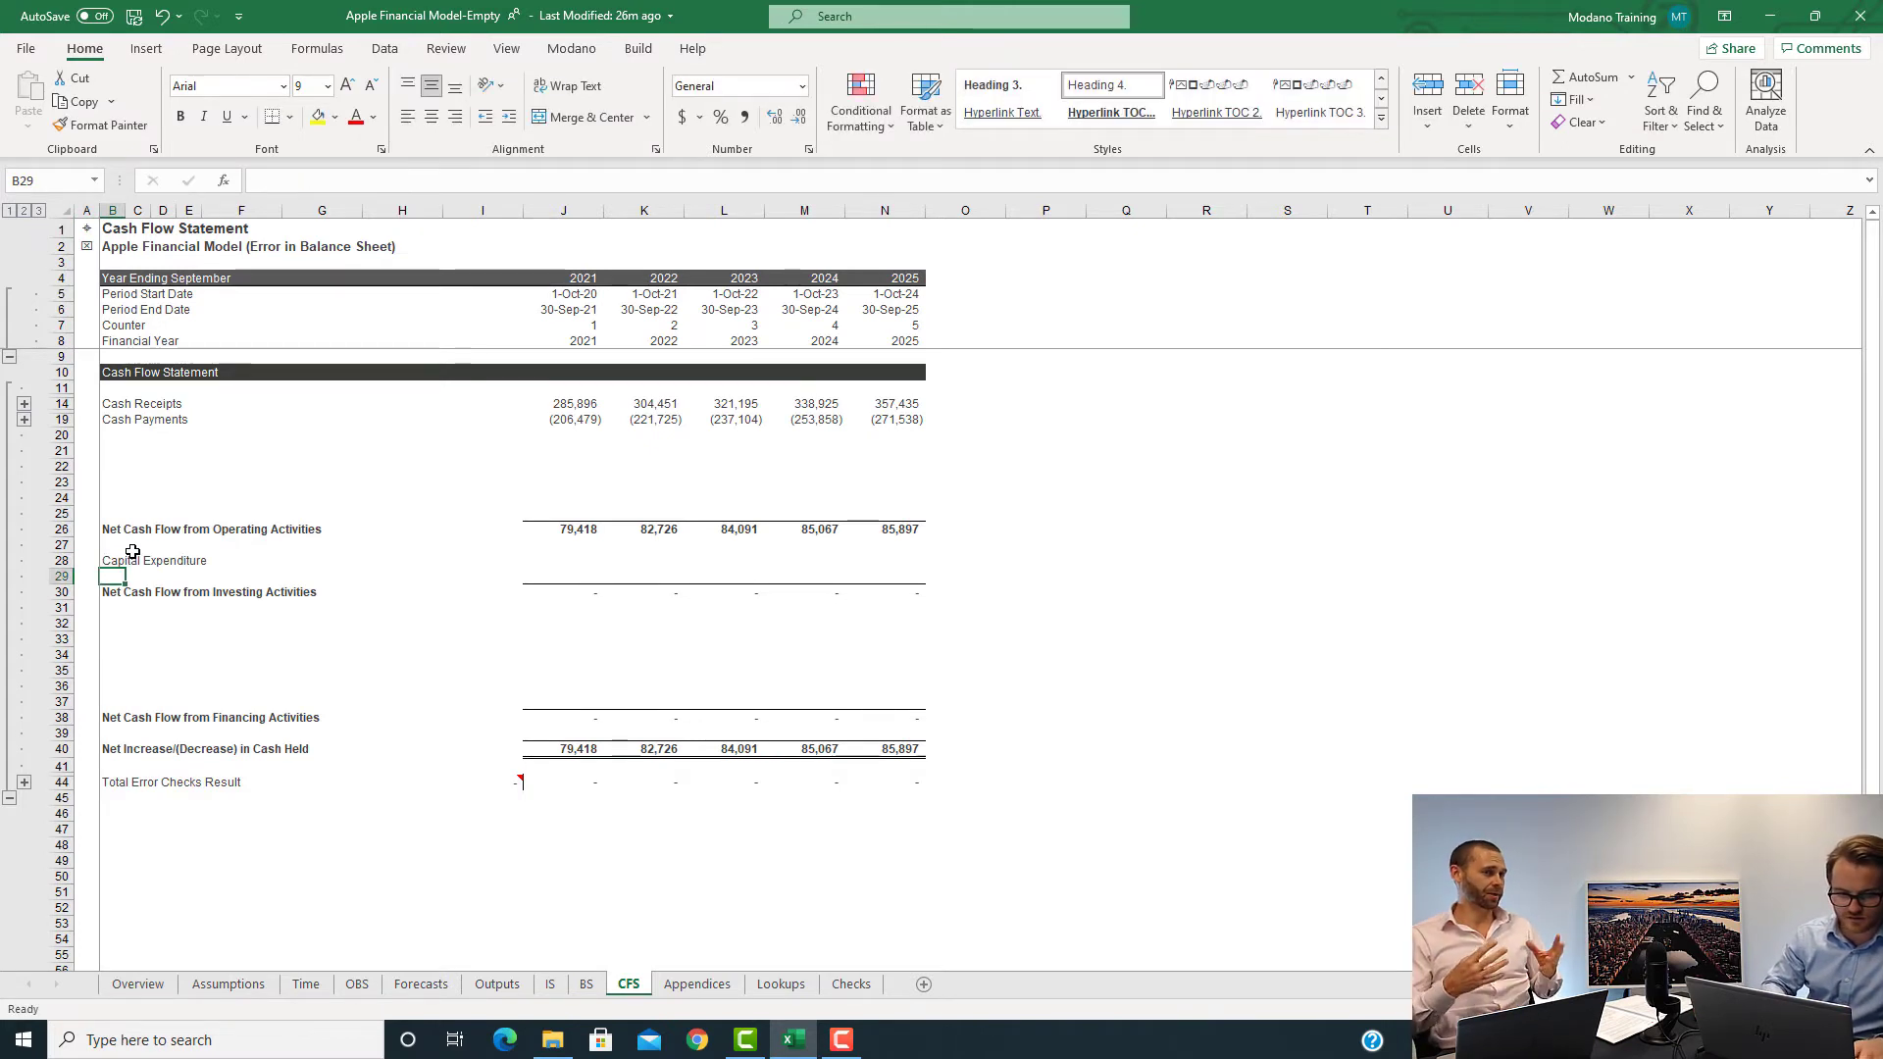
- Link 2021 Capital Expenditure in J28 to the negative of the Forecasts sheet's assumption with =-Forecasts!J23
{"action": "key", "text": "Right"}
{"action": "key", "text": "Right"}
{"action": "key", "text": "Right"}
{"action": "key", "text": "Right"}
{"action": "key", "text": "Right"}
{"action": "key", "text": "Right"}
{"action": "key", "text": "Right"}
{"action": "key", "text": "Right"}
{"action": "key", "text": "Right"}
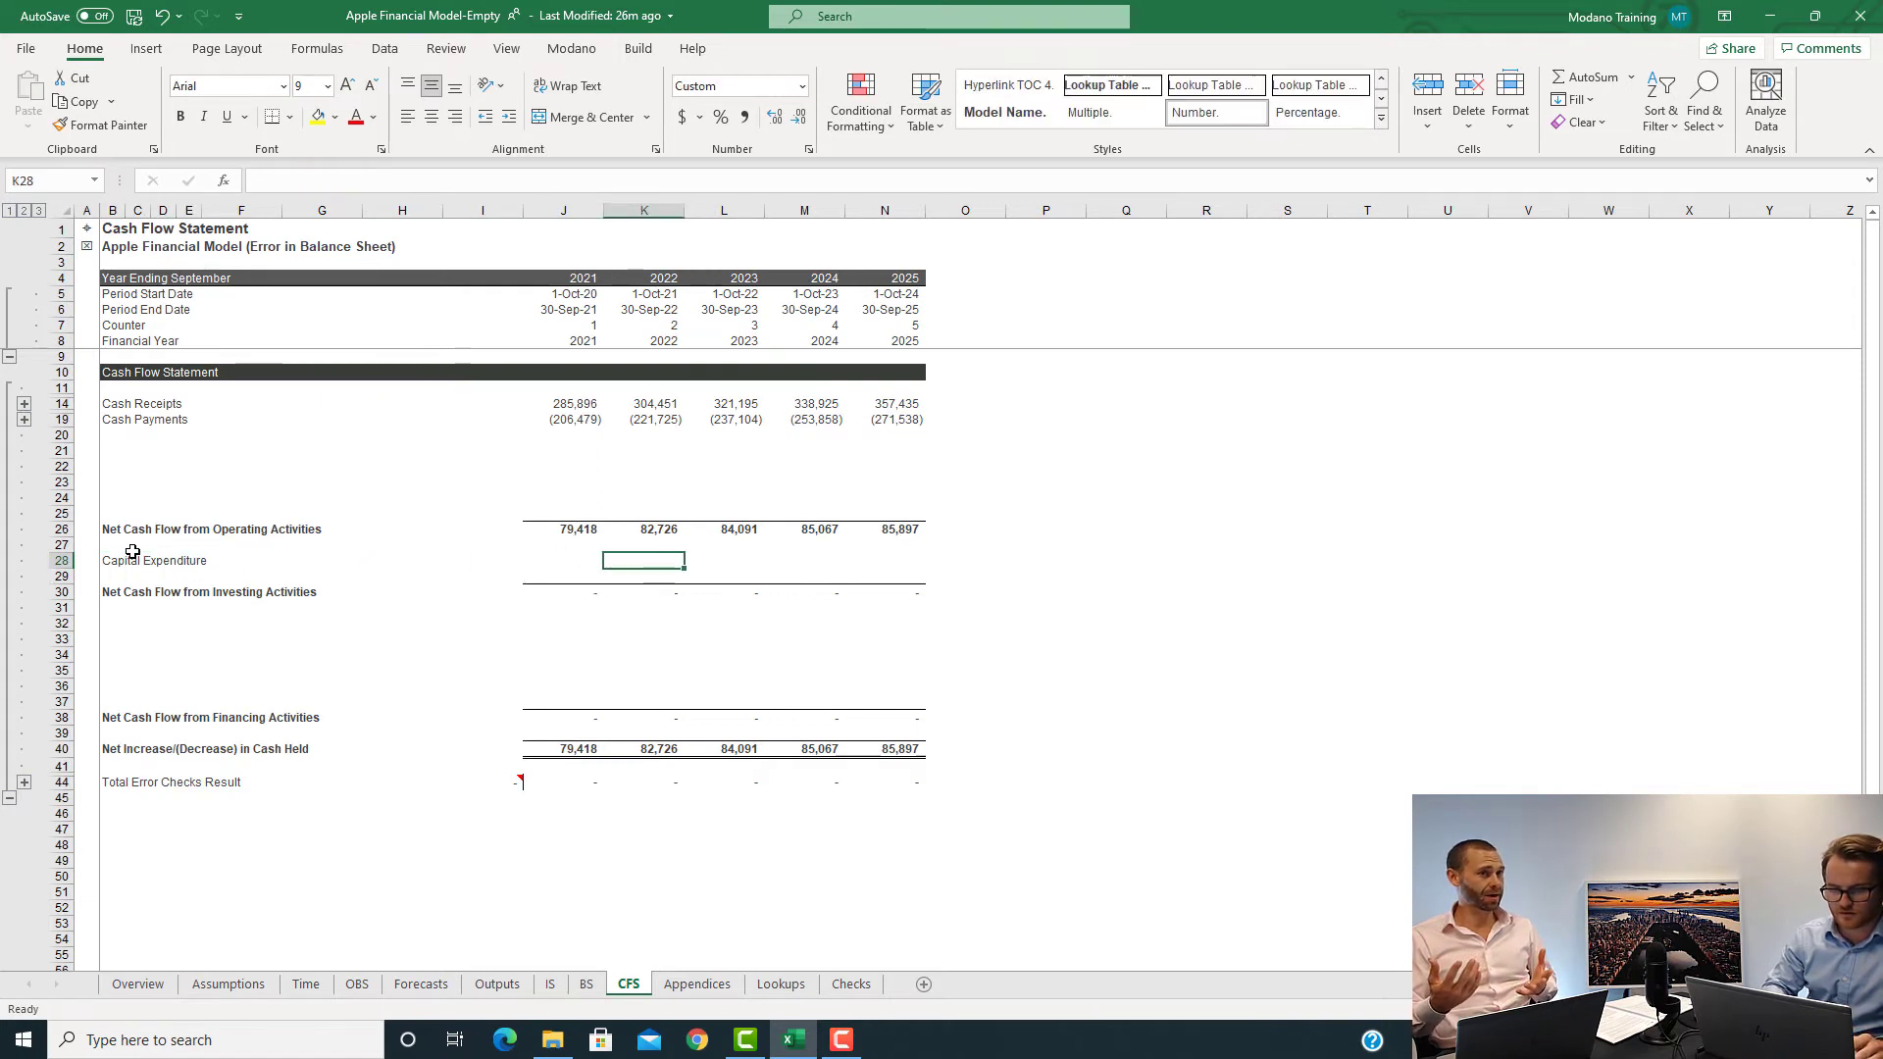
{"action": "key", "text": "Left"}
{"action": "type", "text": "=-"}
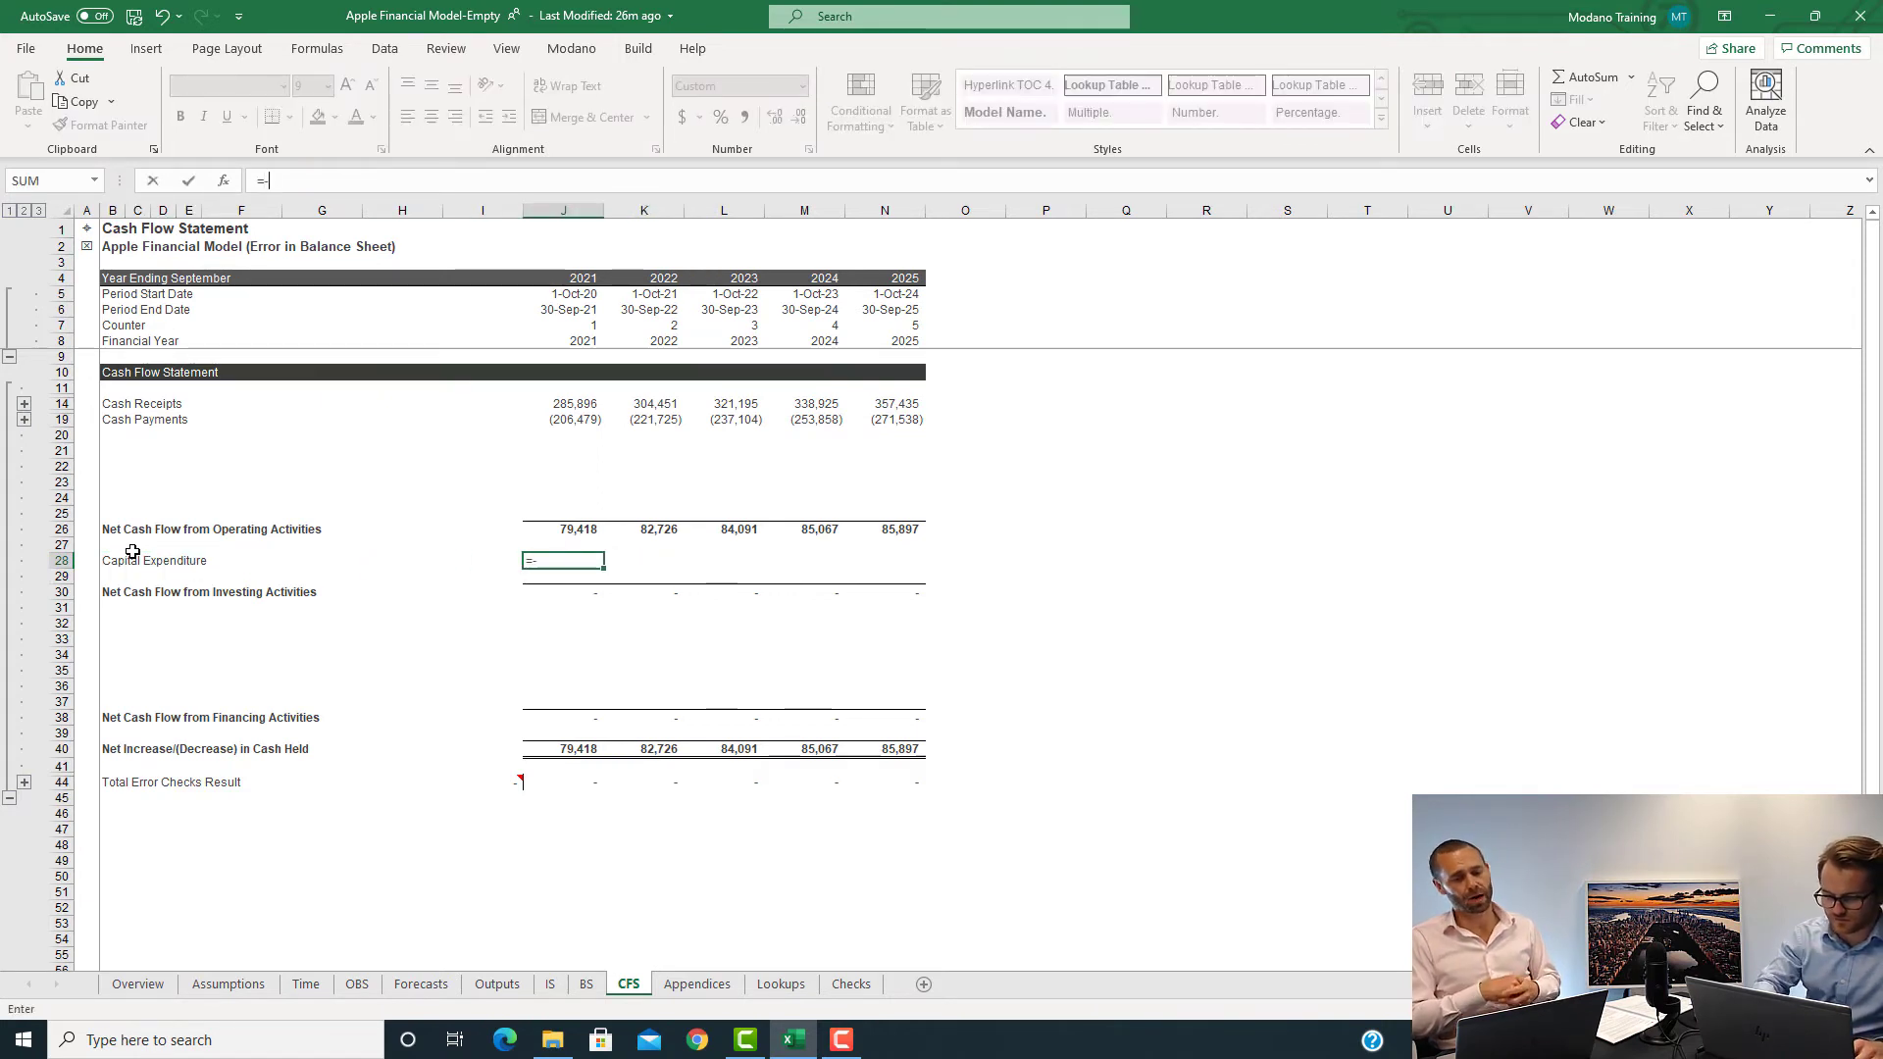
{"action": "left_click", "coordinate": [424, 986]}
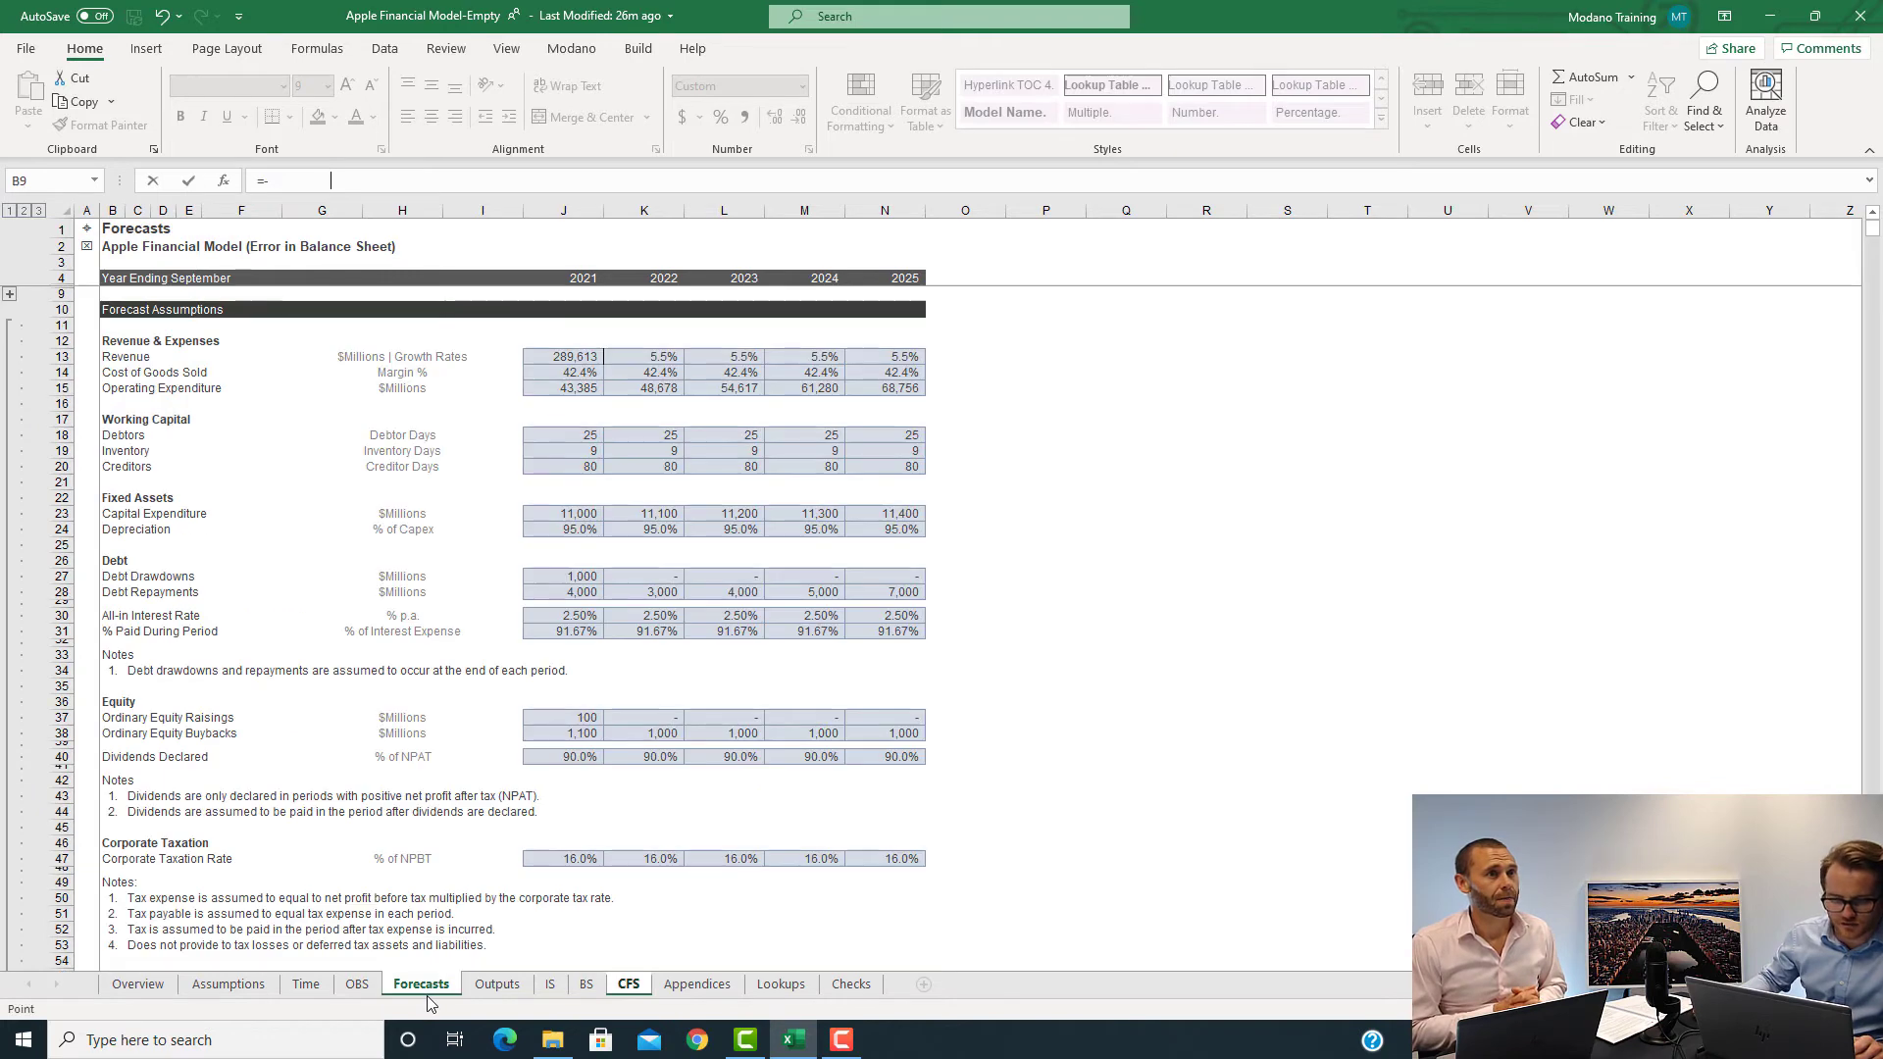
{"action": "left_click", "coordinate": [568, 517]}
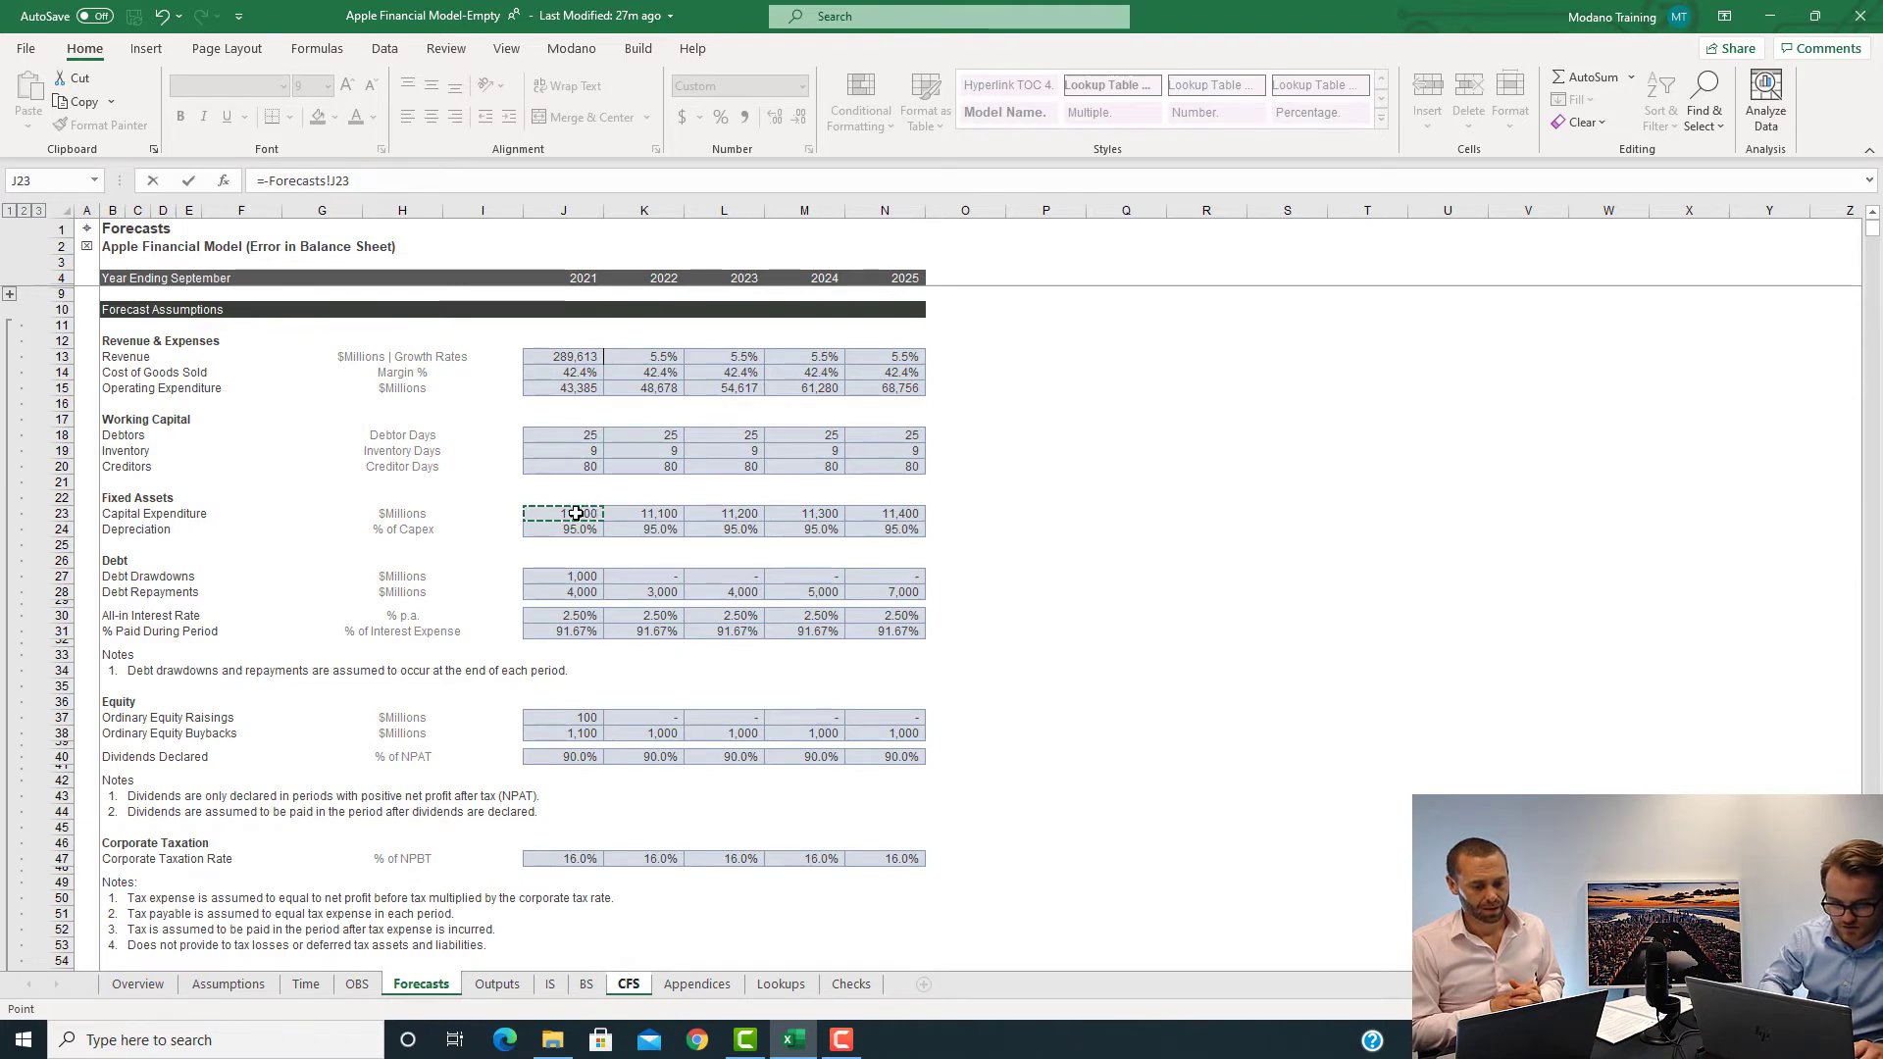
{"action": "key", "text": "Return"}
- Fill the Capital Expenditure formula across from J28 to N28 for the years 2022 to 2025
{"action": "key", "text": "shift+Right"}
{"action": "key", "text": "shift+Right"}
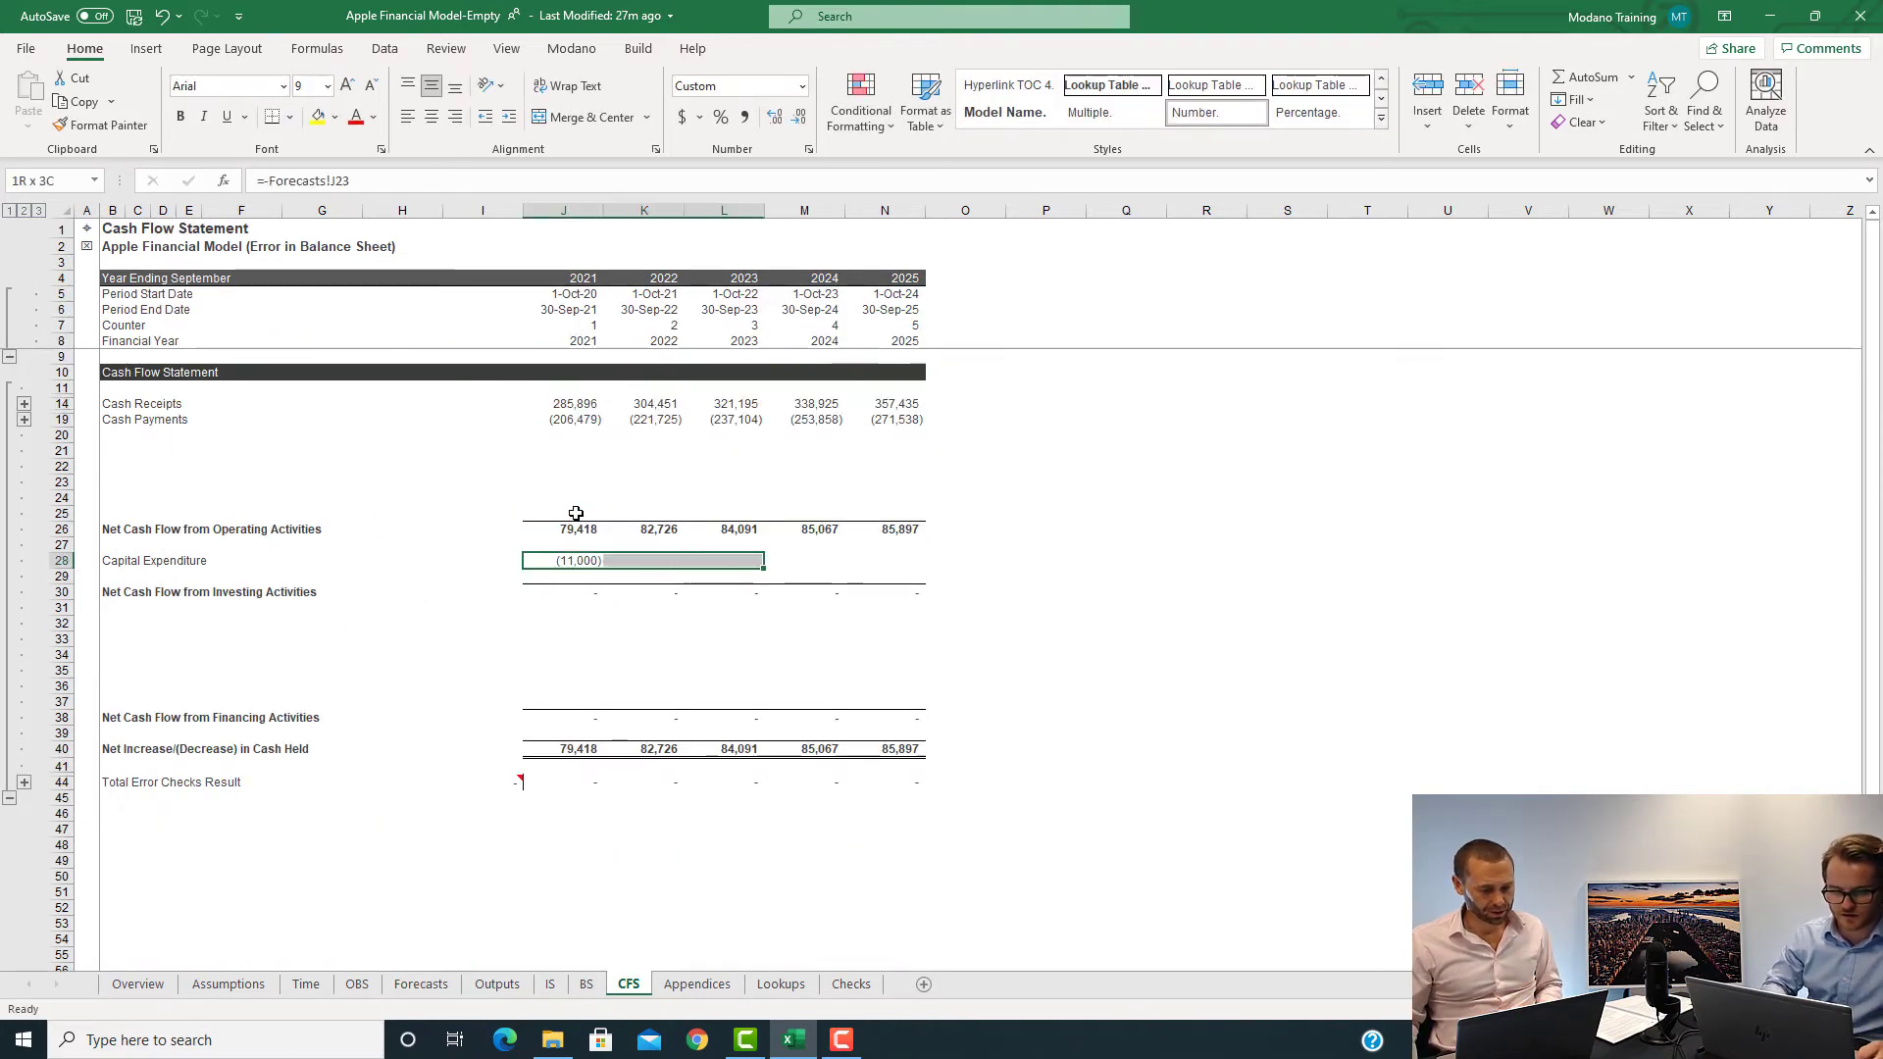
{"action": "key", "text": "shift+Right"}
{"action": "key", "text": "shift+Right"}
{"action": "key", "text": "ctrl+r"}
- Set the 2021 Net Cash Flow from Investing Activities in J30 to =J28
{"action": "key", "text": "Down"}
{"action": "key", "text": "Down"}
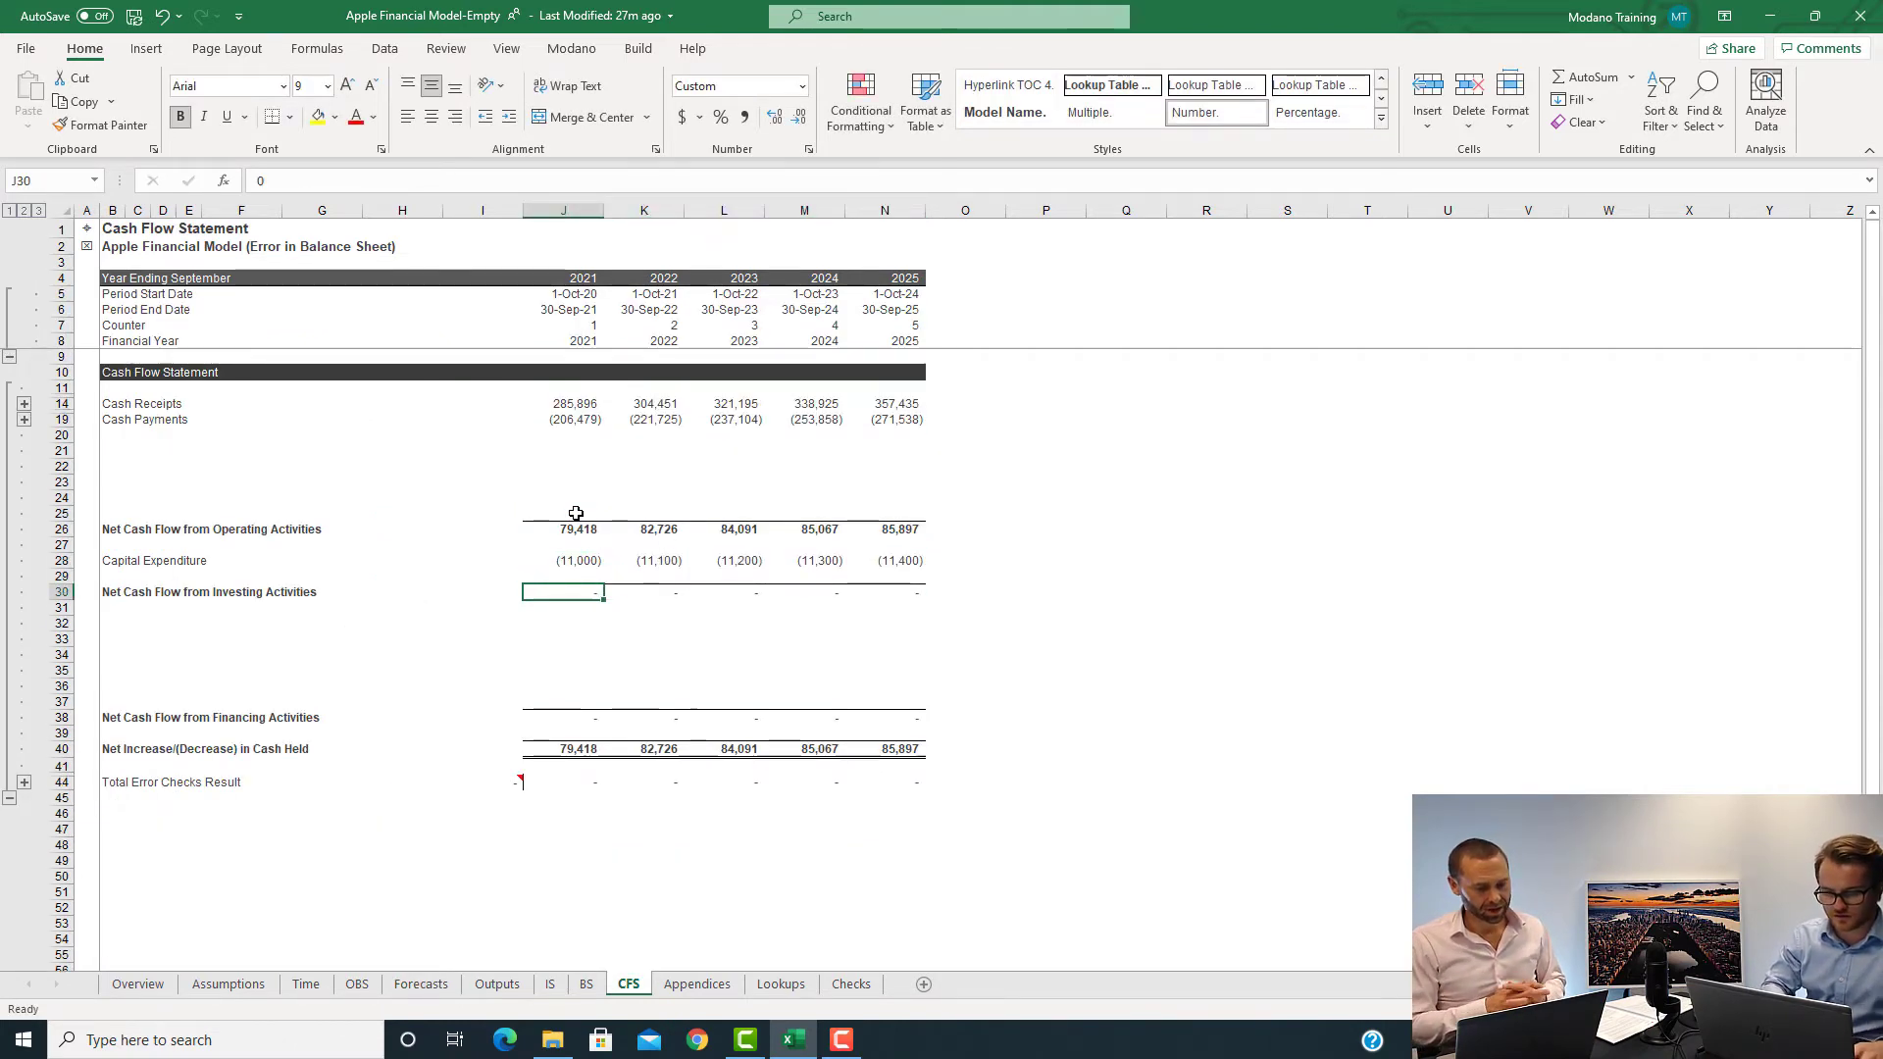
{"action": "type", "text": "="}
{"action": "key", "text": "Up"}
{"action": "key", "text": "Up"}
{"action": "key", "text": "Return"}
- Fill the Net Cash Flow from Investing Activities formula across from J30 to N30
{"action": "key", "text": "Up"}
{"action": "key", "text": "shift+Right"}
{"action": "key", "text": "shift+Right"}
{"action": "key", "text": "shift+Right"}
{"action": "key", "text": "shift+Right"}
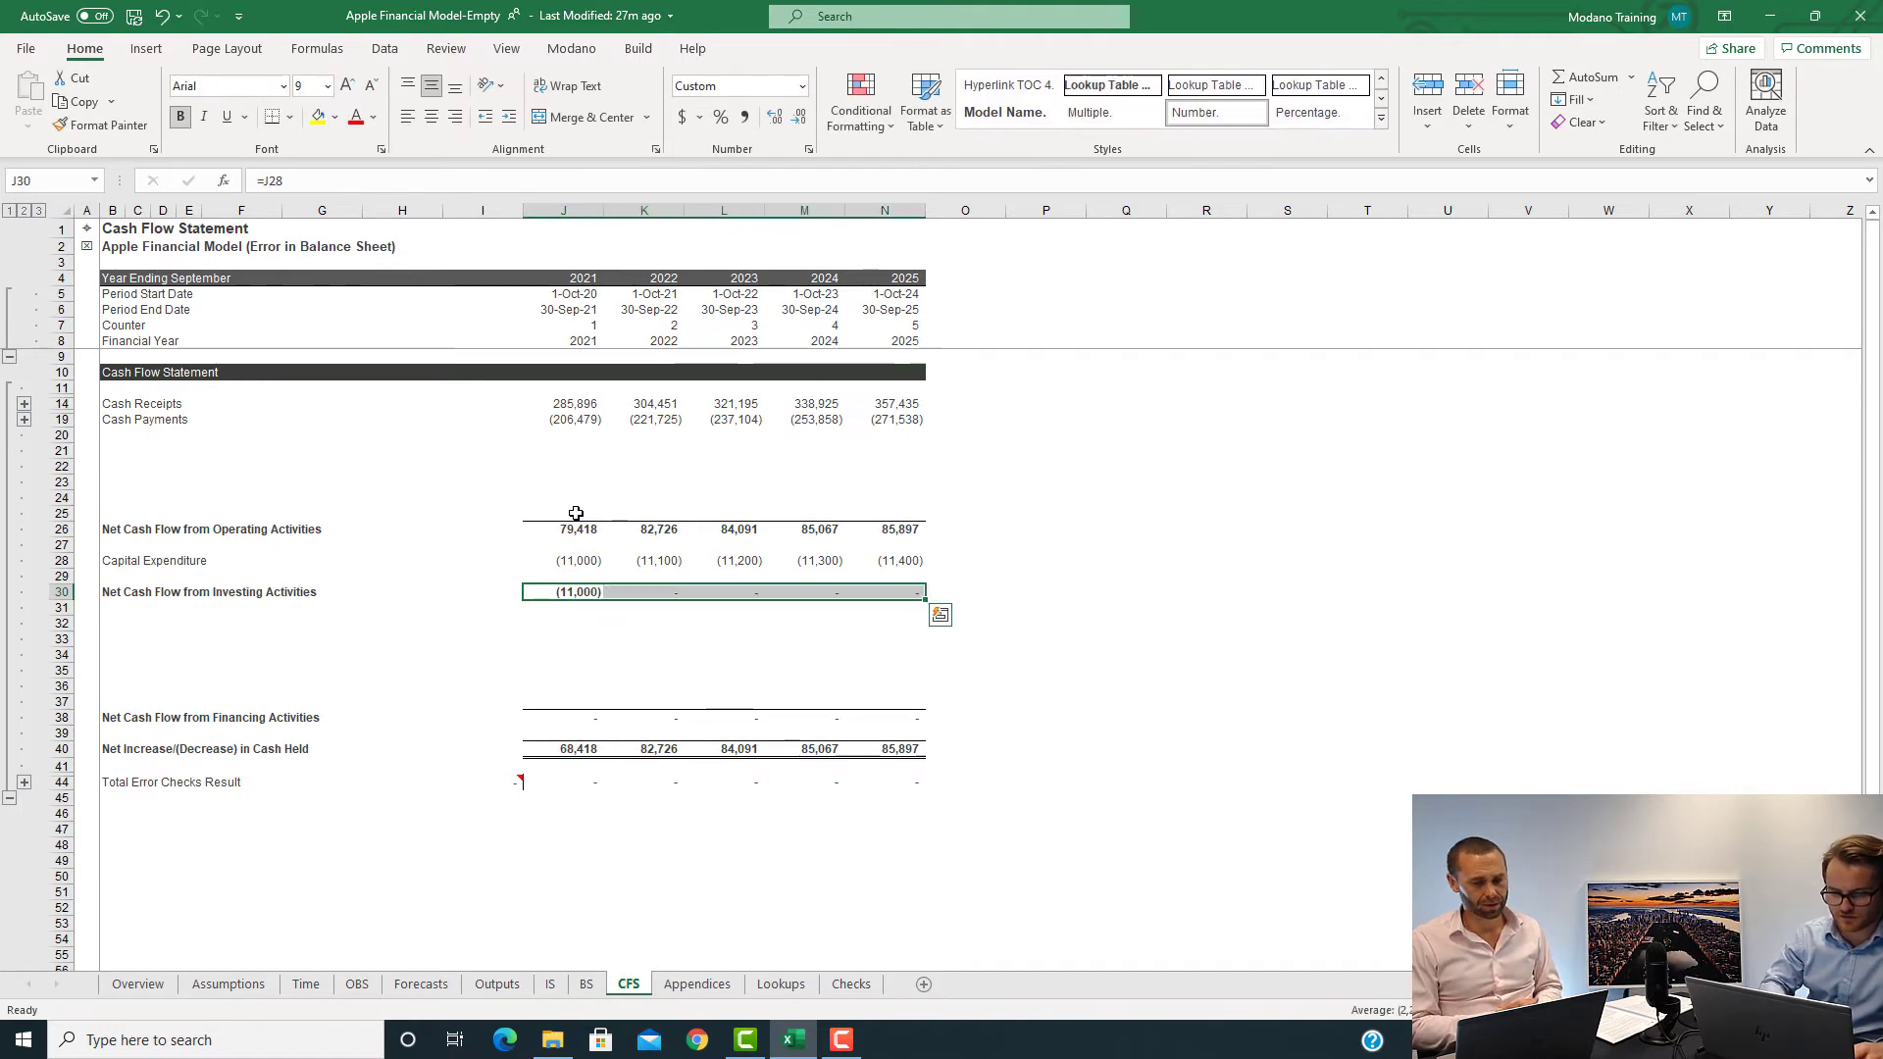
{"action": "key", "text": "ctrl+r"}
{"action": "key", "text": "shift+Left"}
{"action": "key", "text": "shift+Left"}
{"action": "key", "text": "shift+Left"}
{"action": "key", "text": "shift+Left"}
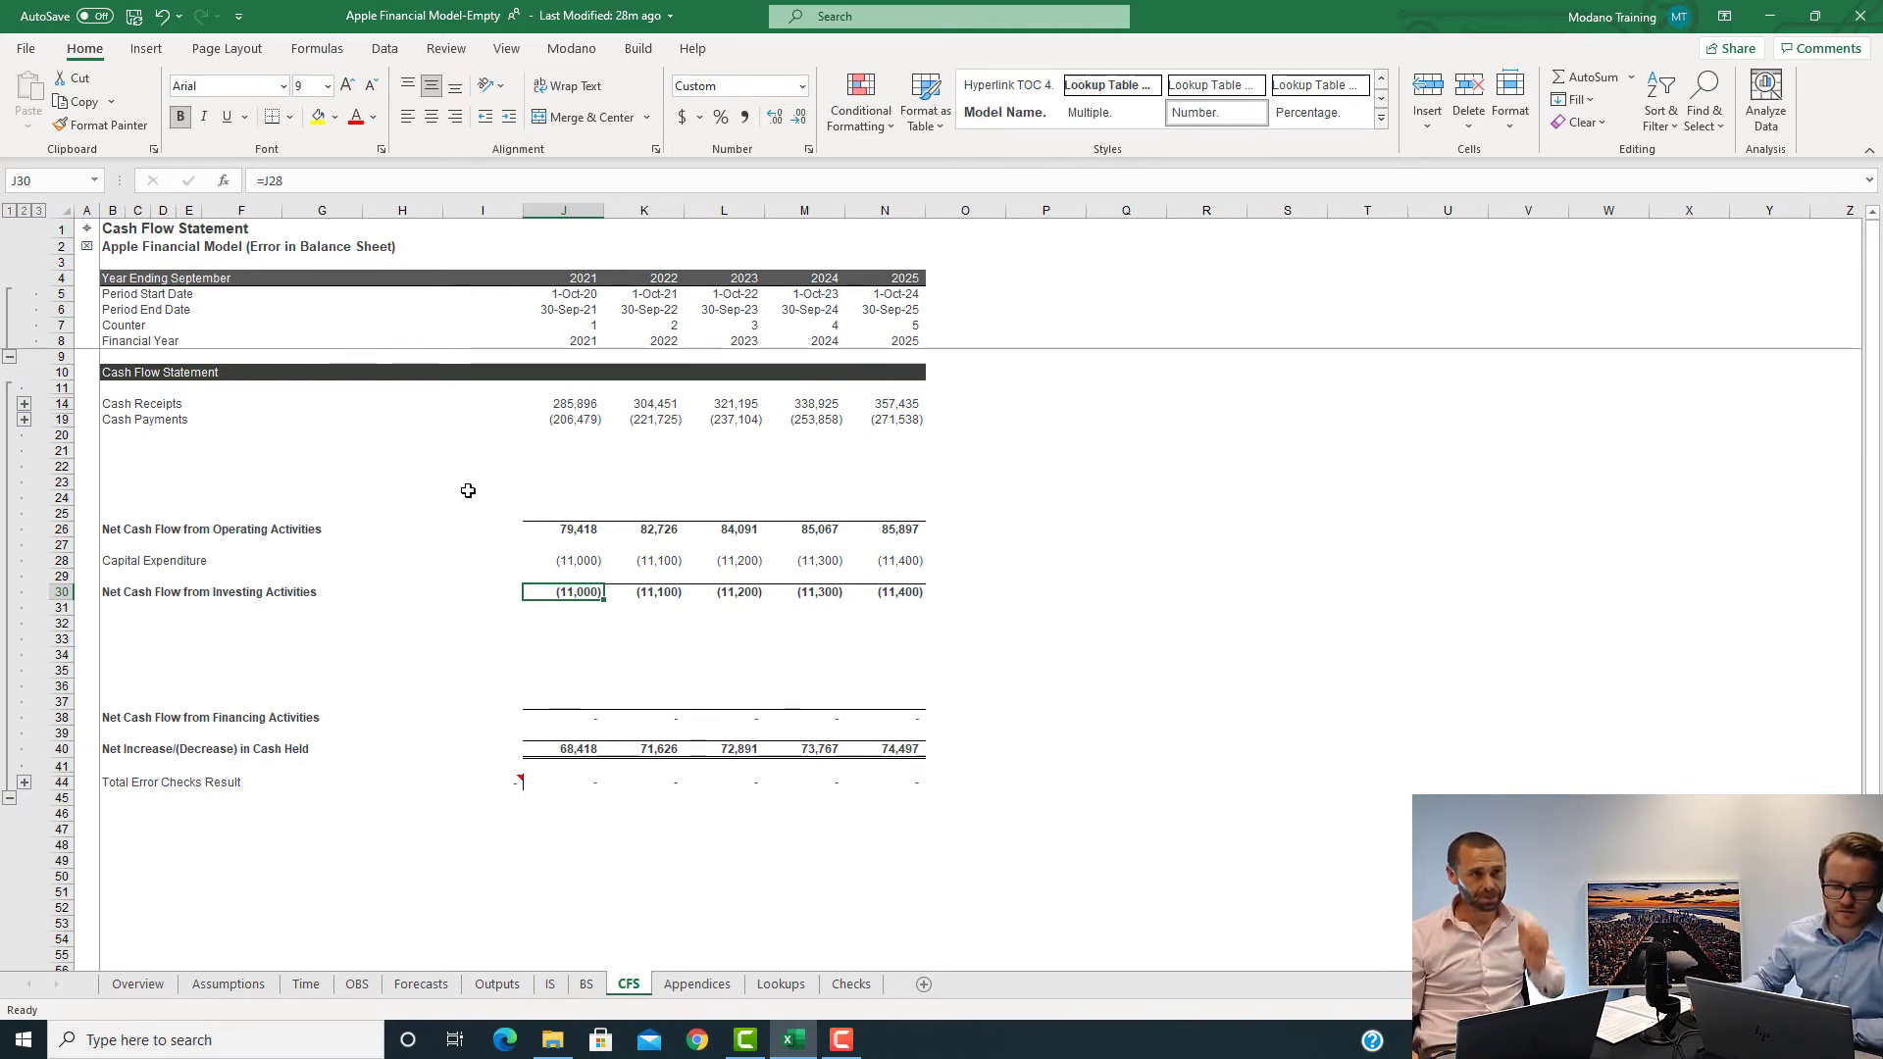
- Label row 17 of the Income Statement, between EBITDA and EBIT, as Depreciation & Amortization in B17
{"action": "left_click", "coordinate": [88, 233]}
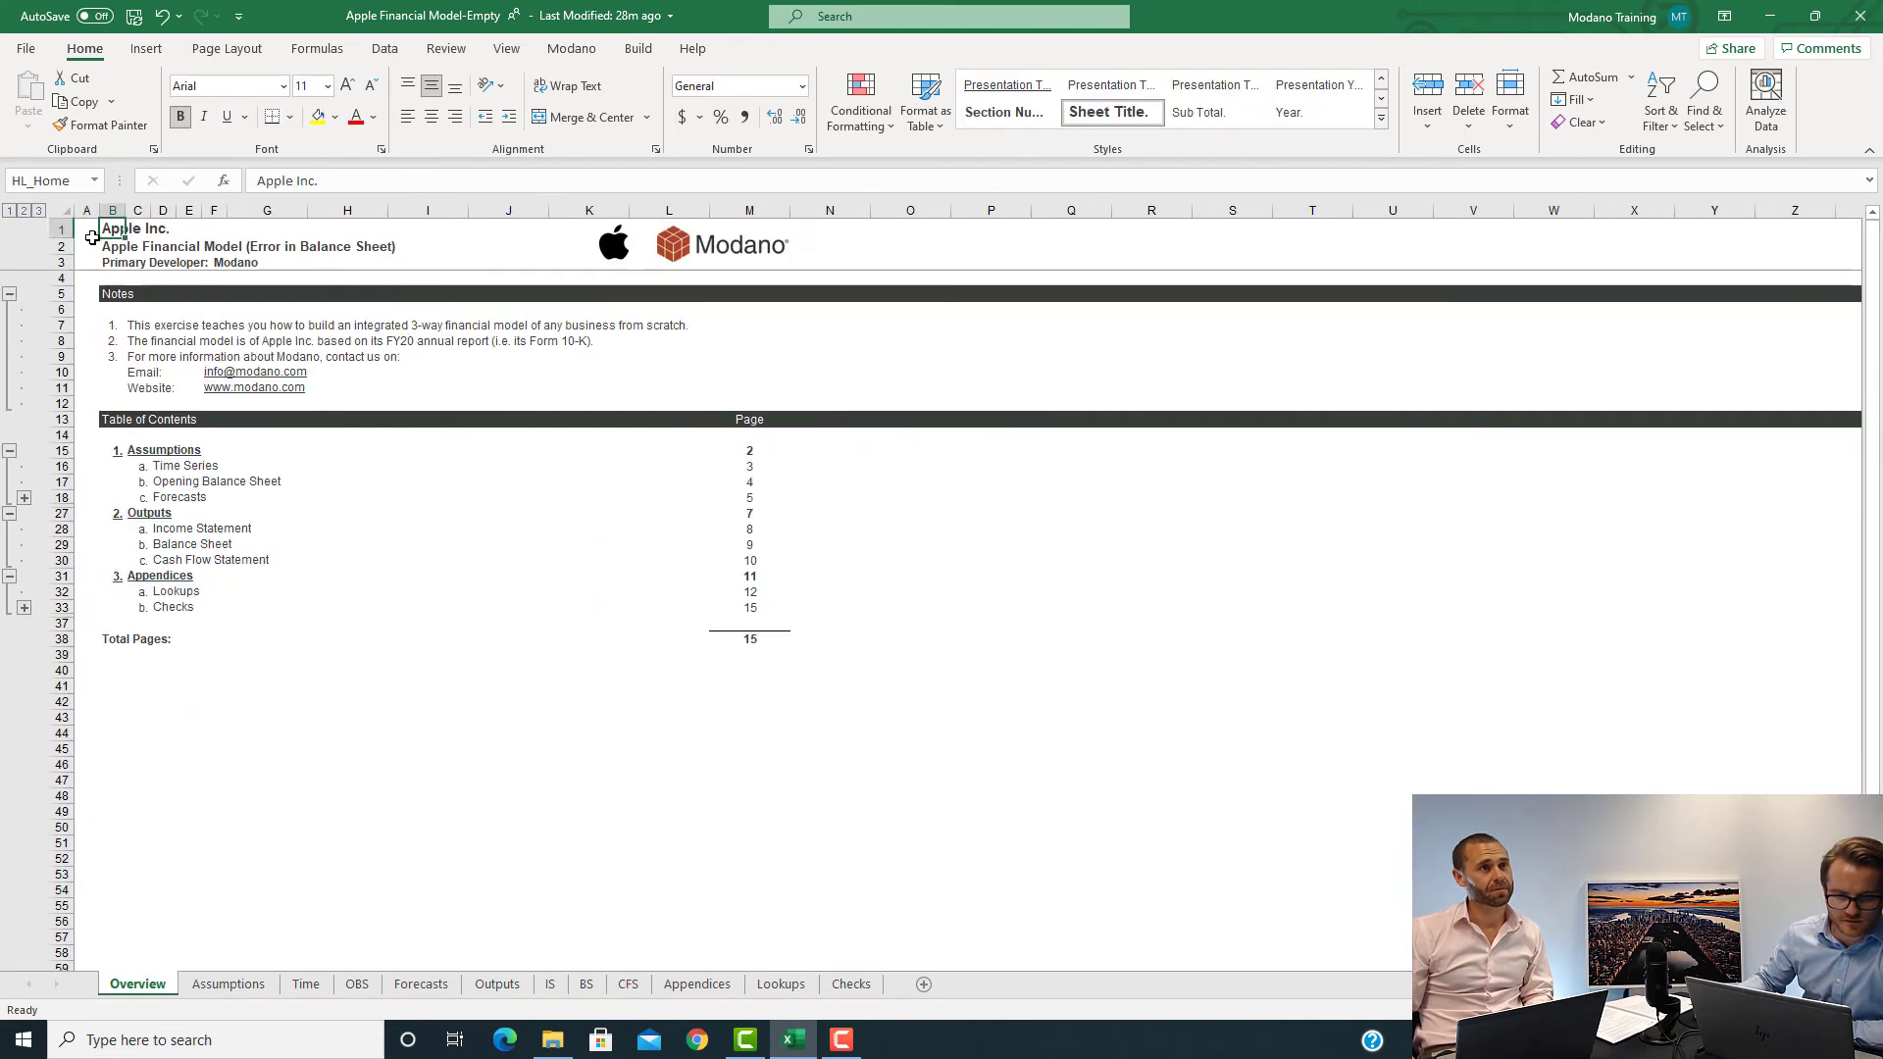
{"action": "left_click", "coordinate": [228, 535]}
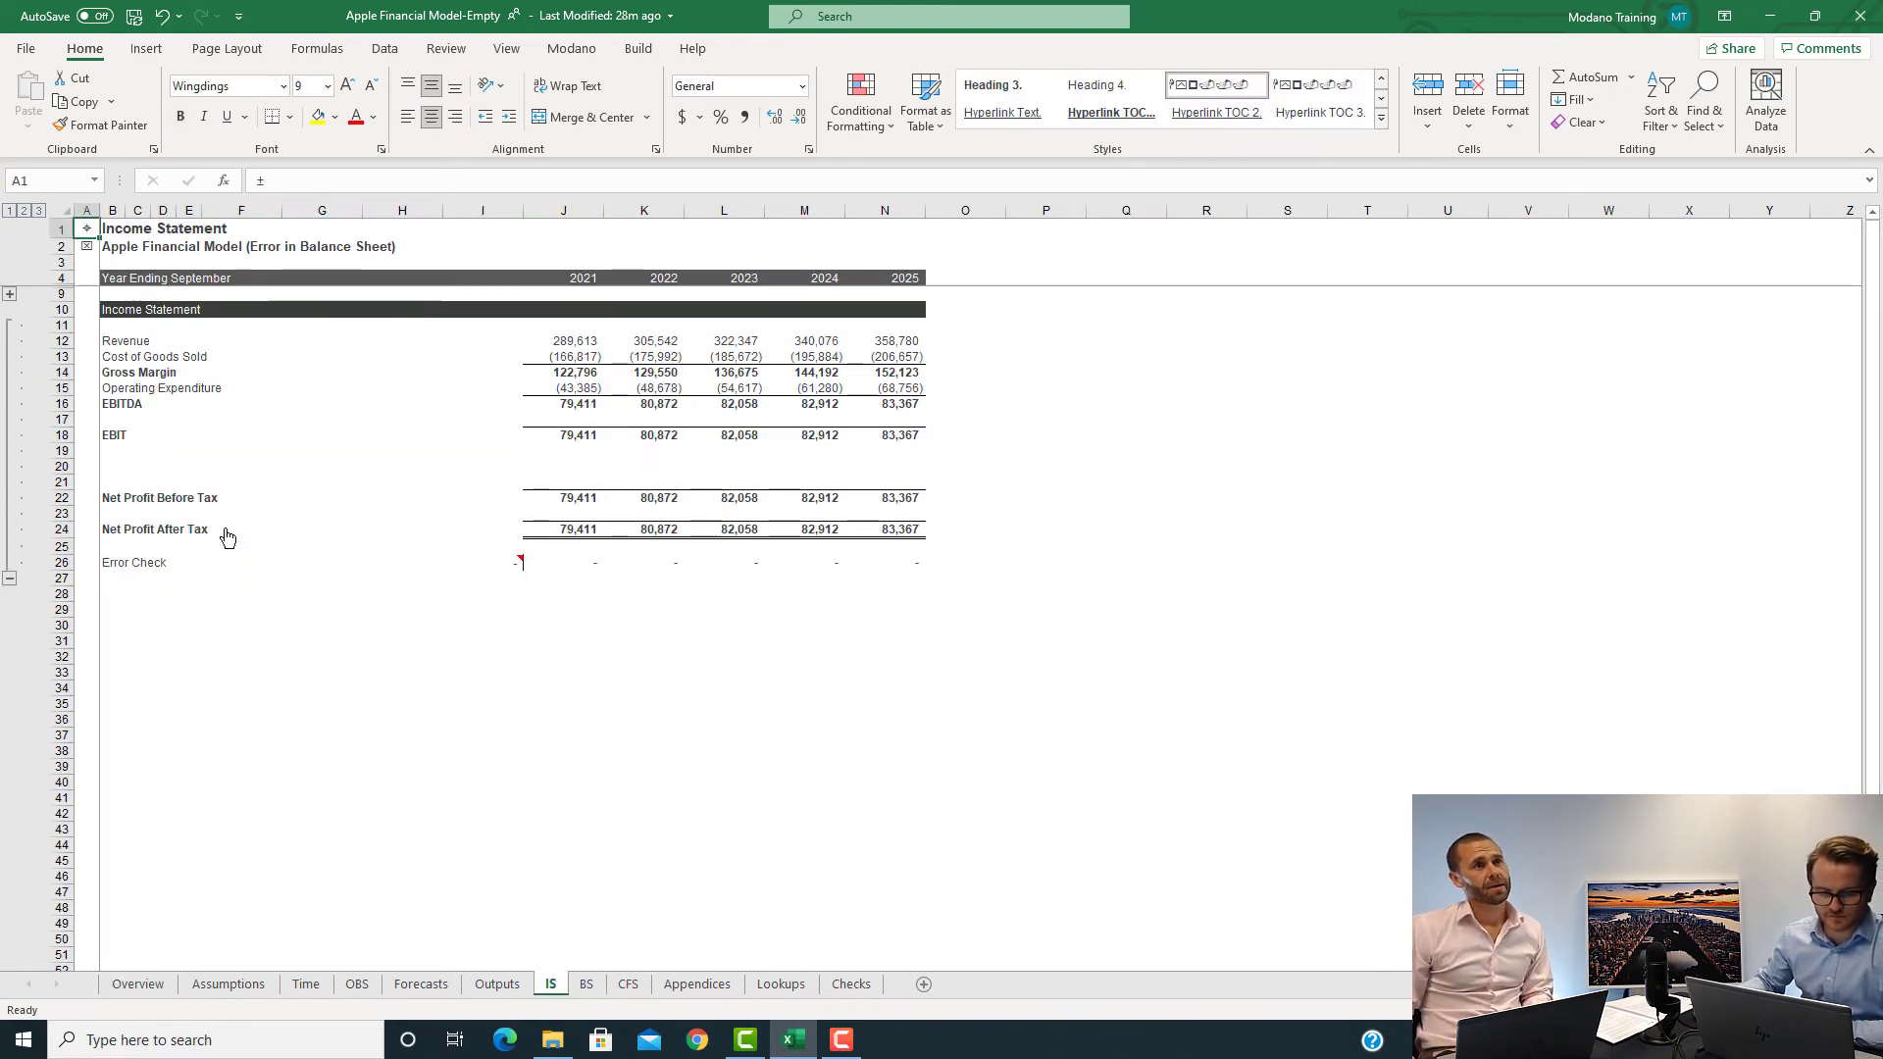
{"action": "left_click", "coordinate": [107, 417]}
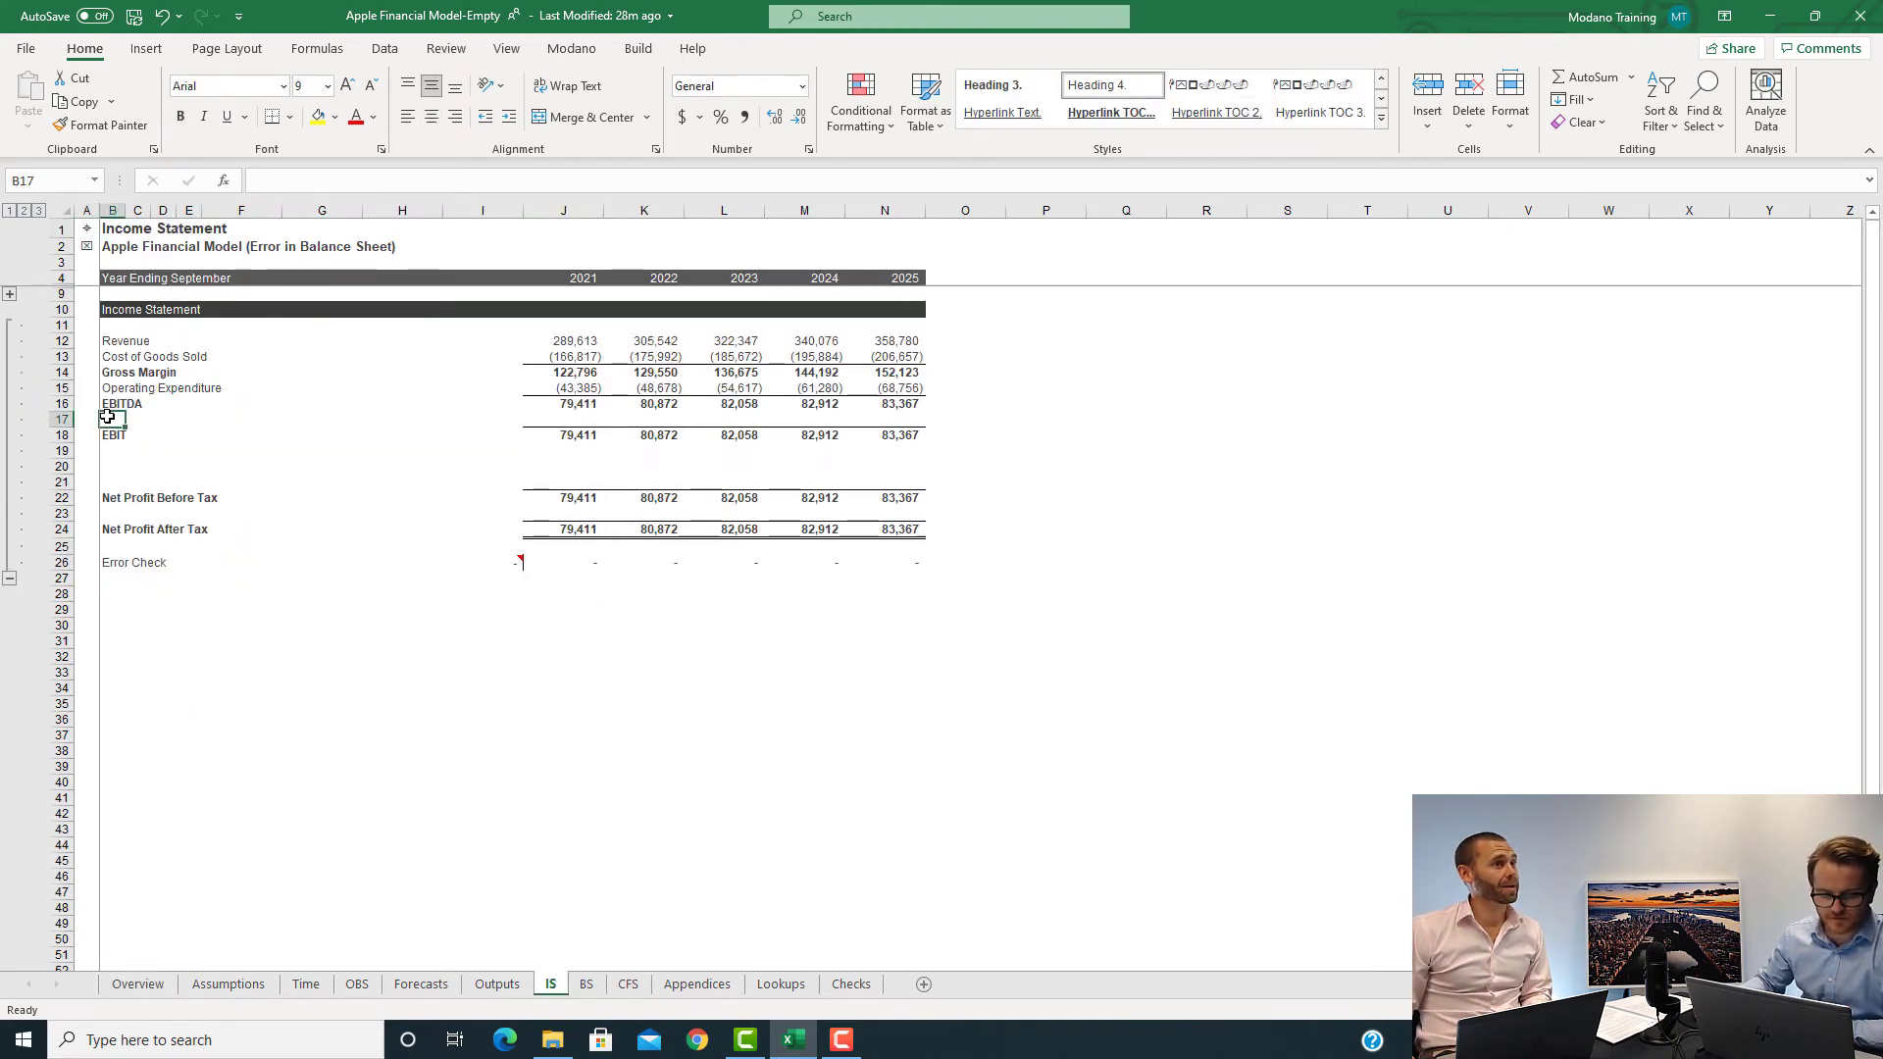
{"action": "type", "text": "Depreci"}
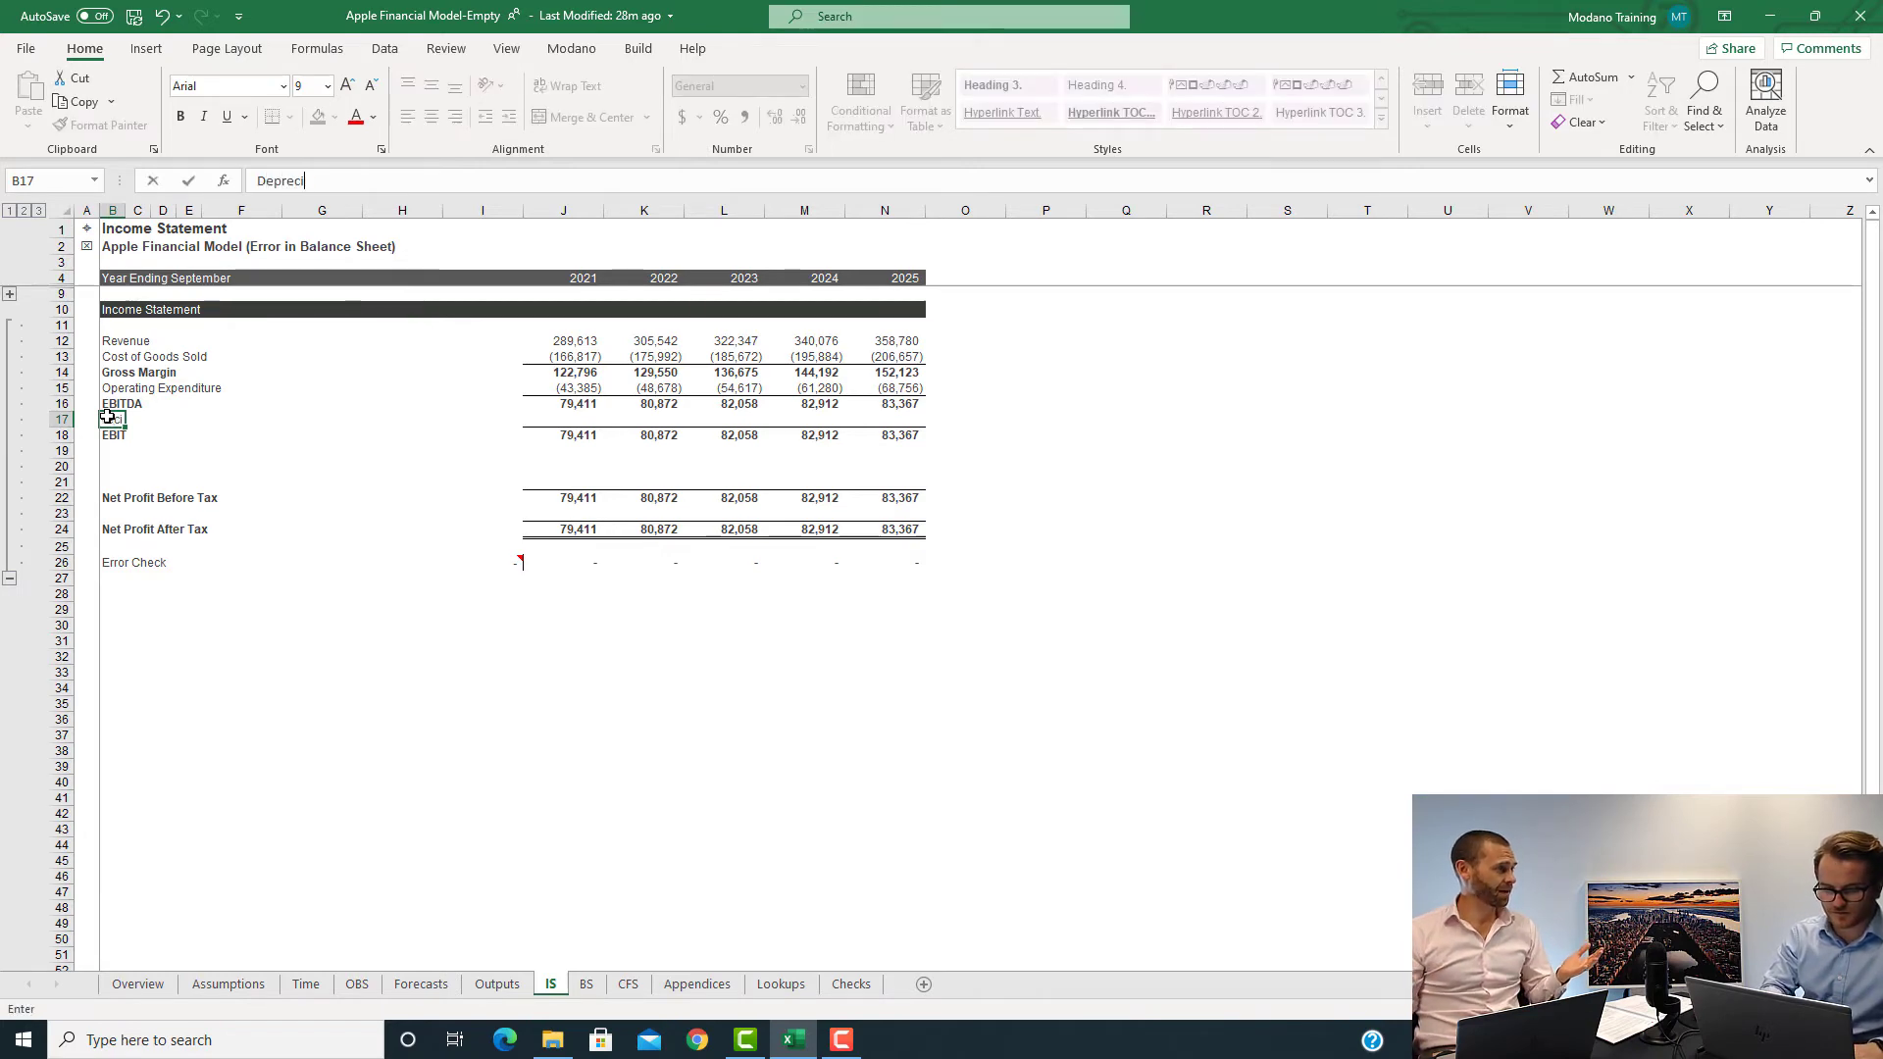
{"action": "type", "text": "ation & A"}
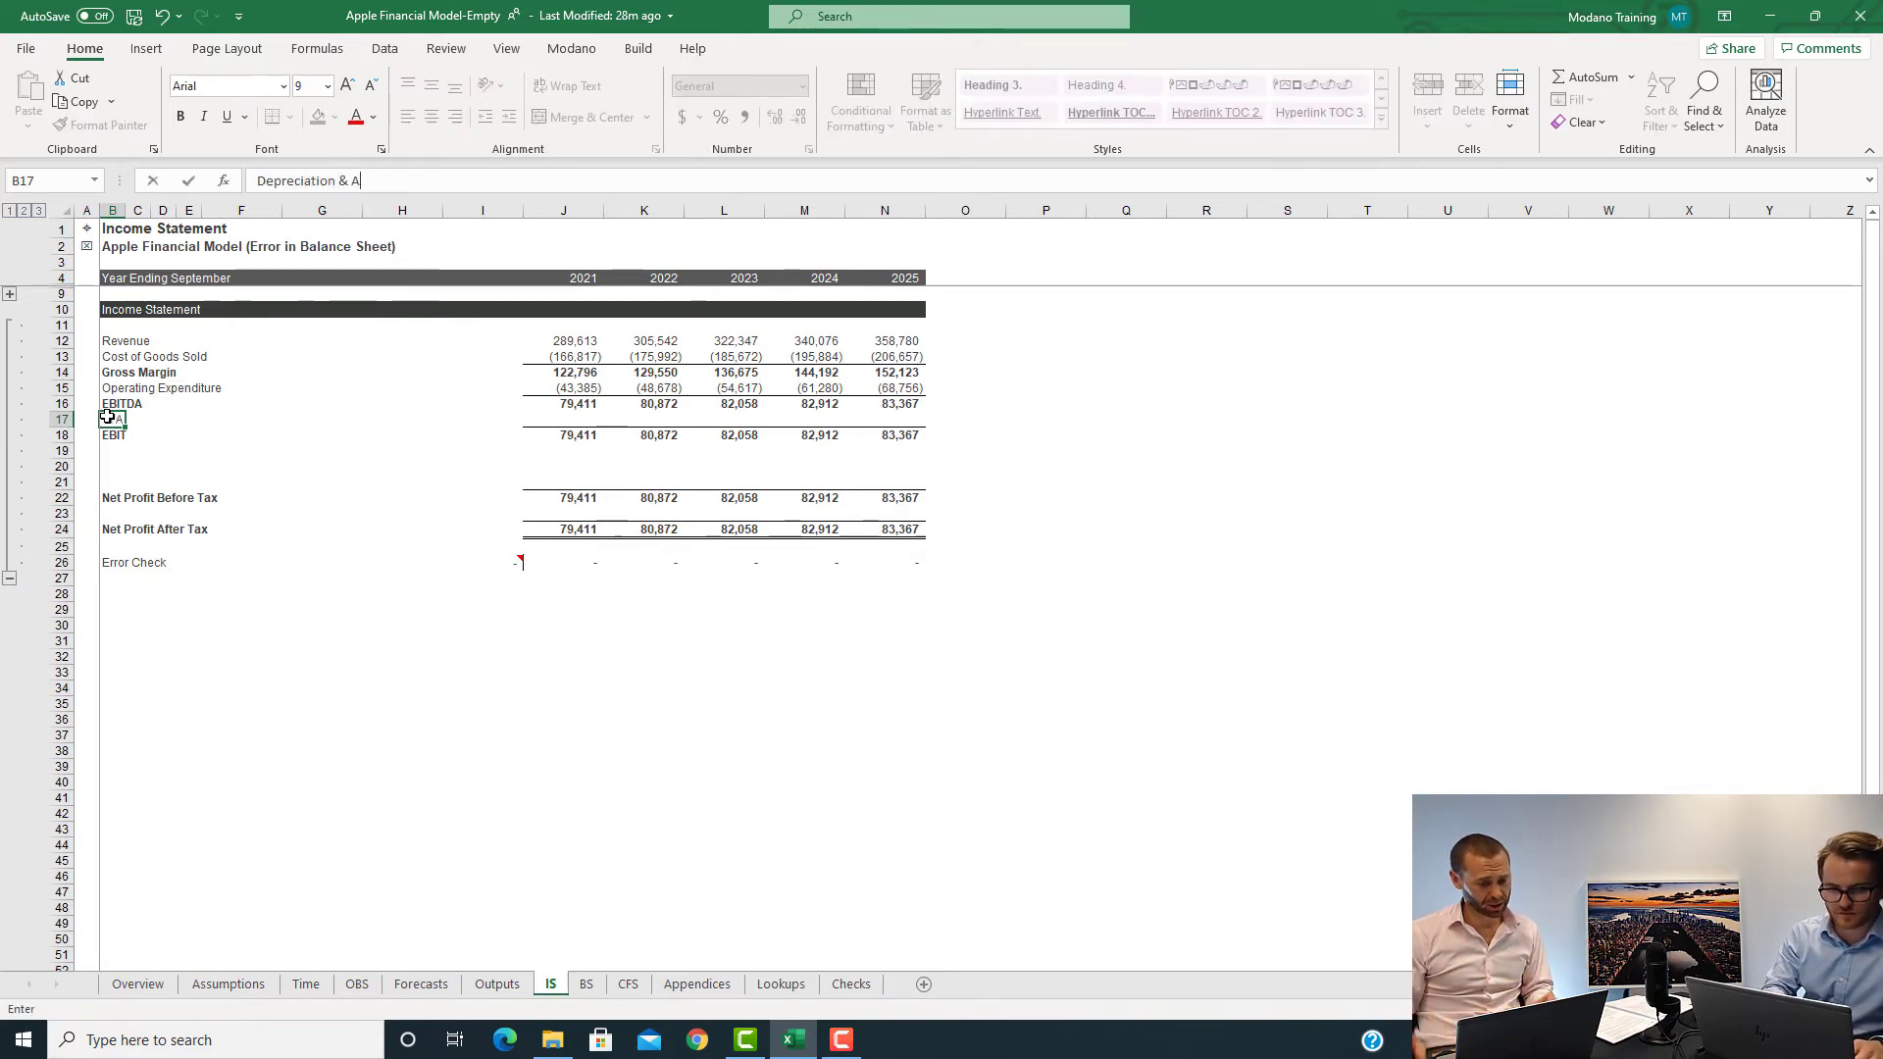
{"action": "type", "text": "mortization"}
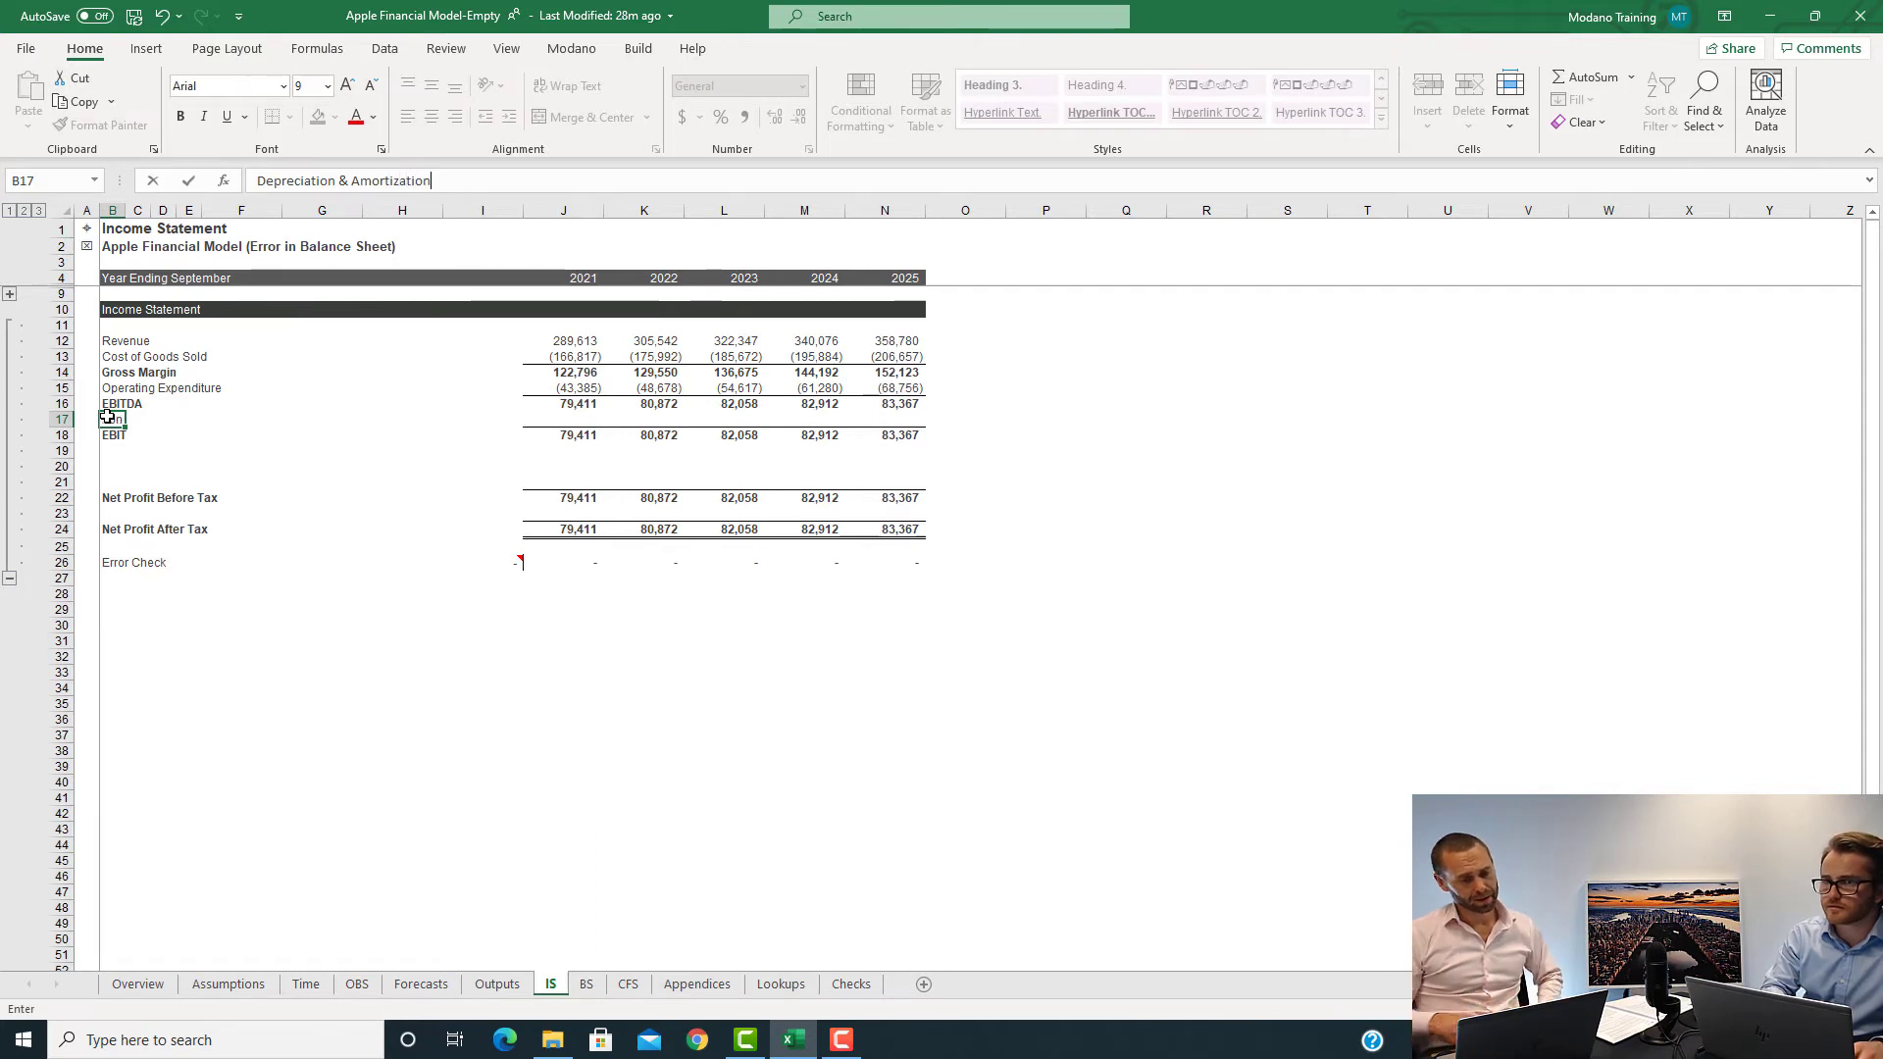
{"action": "key", "text": "ctrl+Return"}
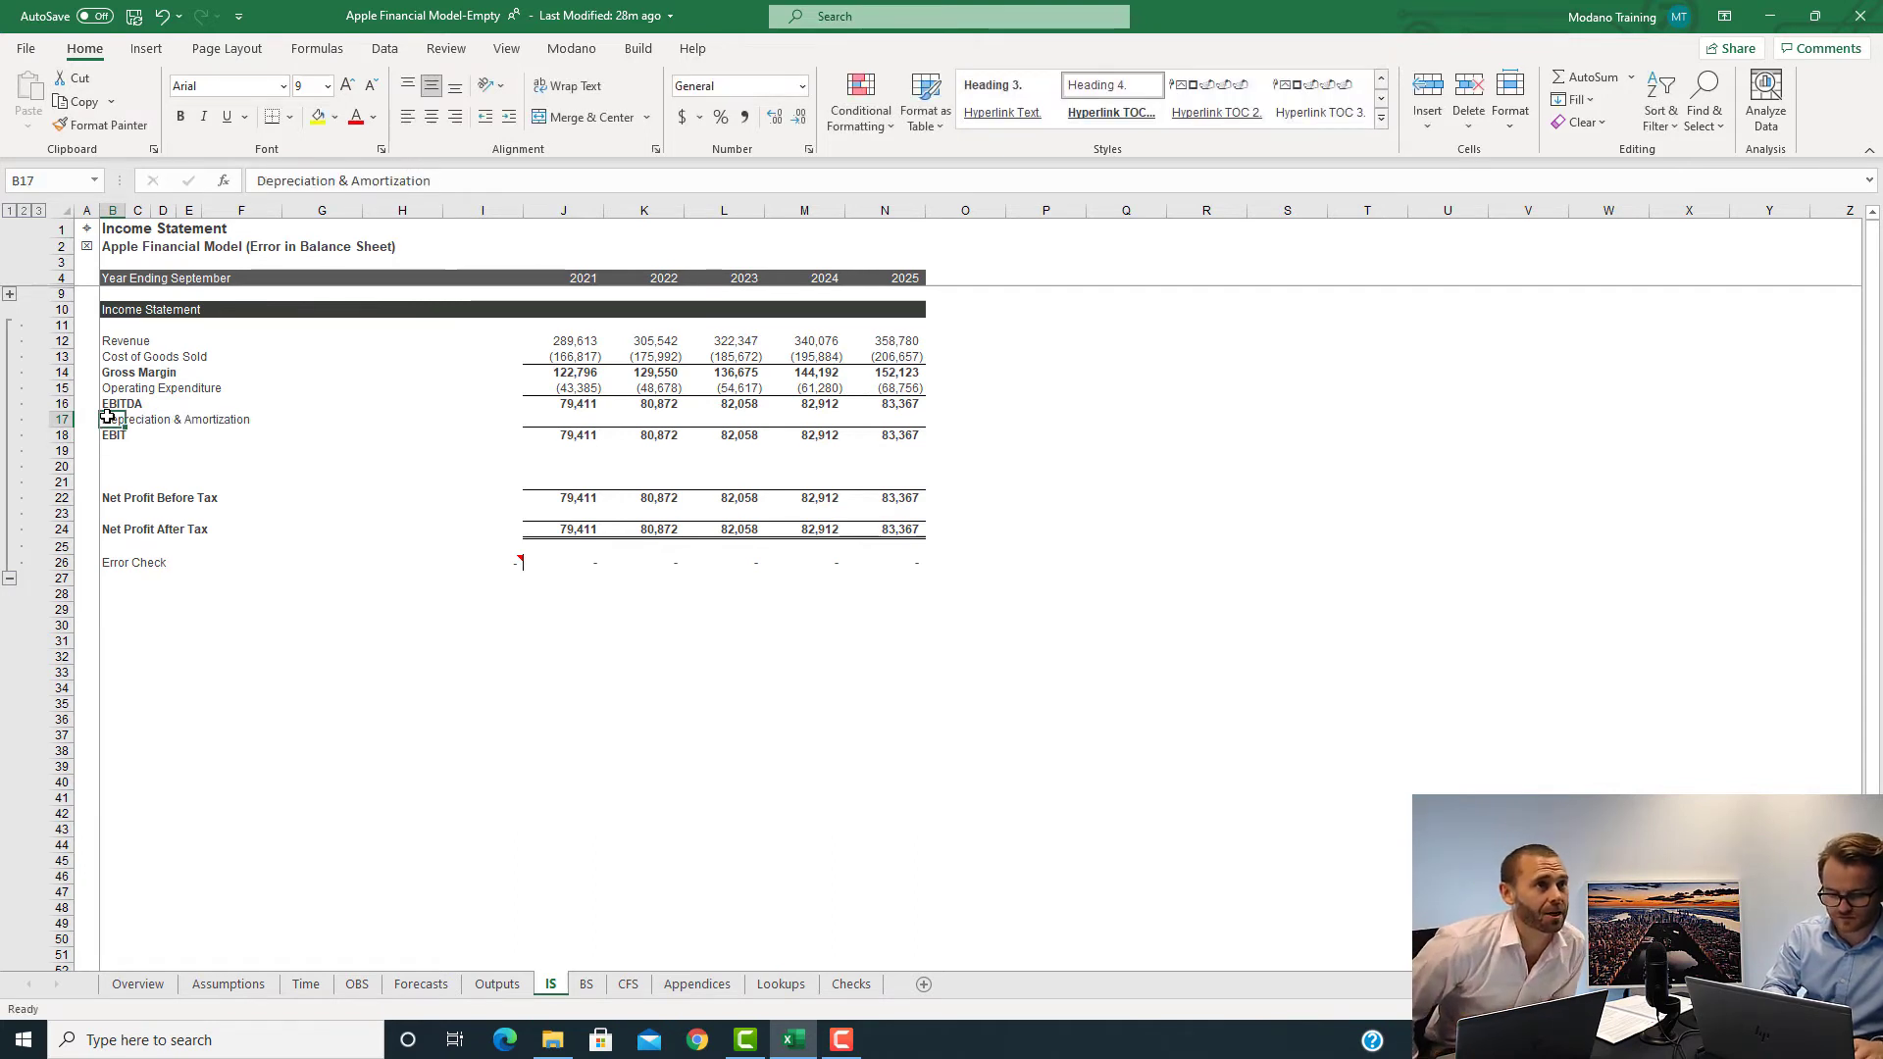
- Calculate 2021 Depreciation & Amortization in J17 as negative capital expenditure times the depreciation percentage, with =-Forecasts!J23*Forecasts!J24
{"action": "key", "text": "Right"}
{"action": "key", "text": "Right"}
{"action": "key", "text": "Right"}
{"action": "key", "text": "Right"}
{"action": "key", "text": "Right"}
{"action": "key", "text": "Right"}
{"action": "key", "text": "Right"}
{"action": "key", "text": "Right"}
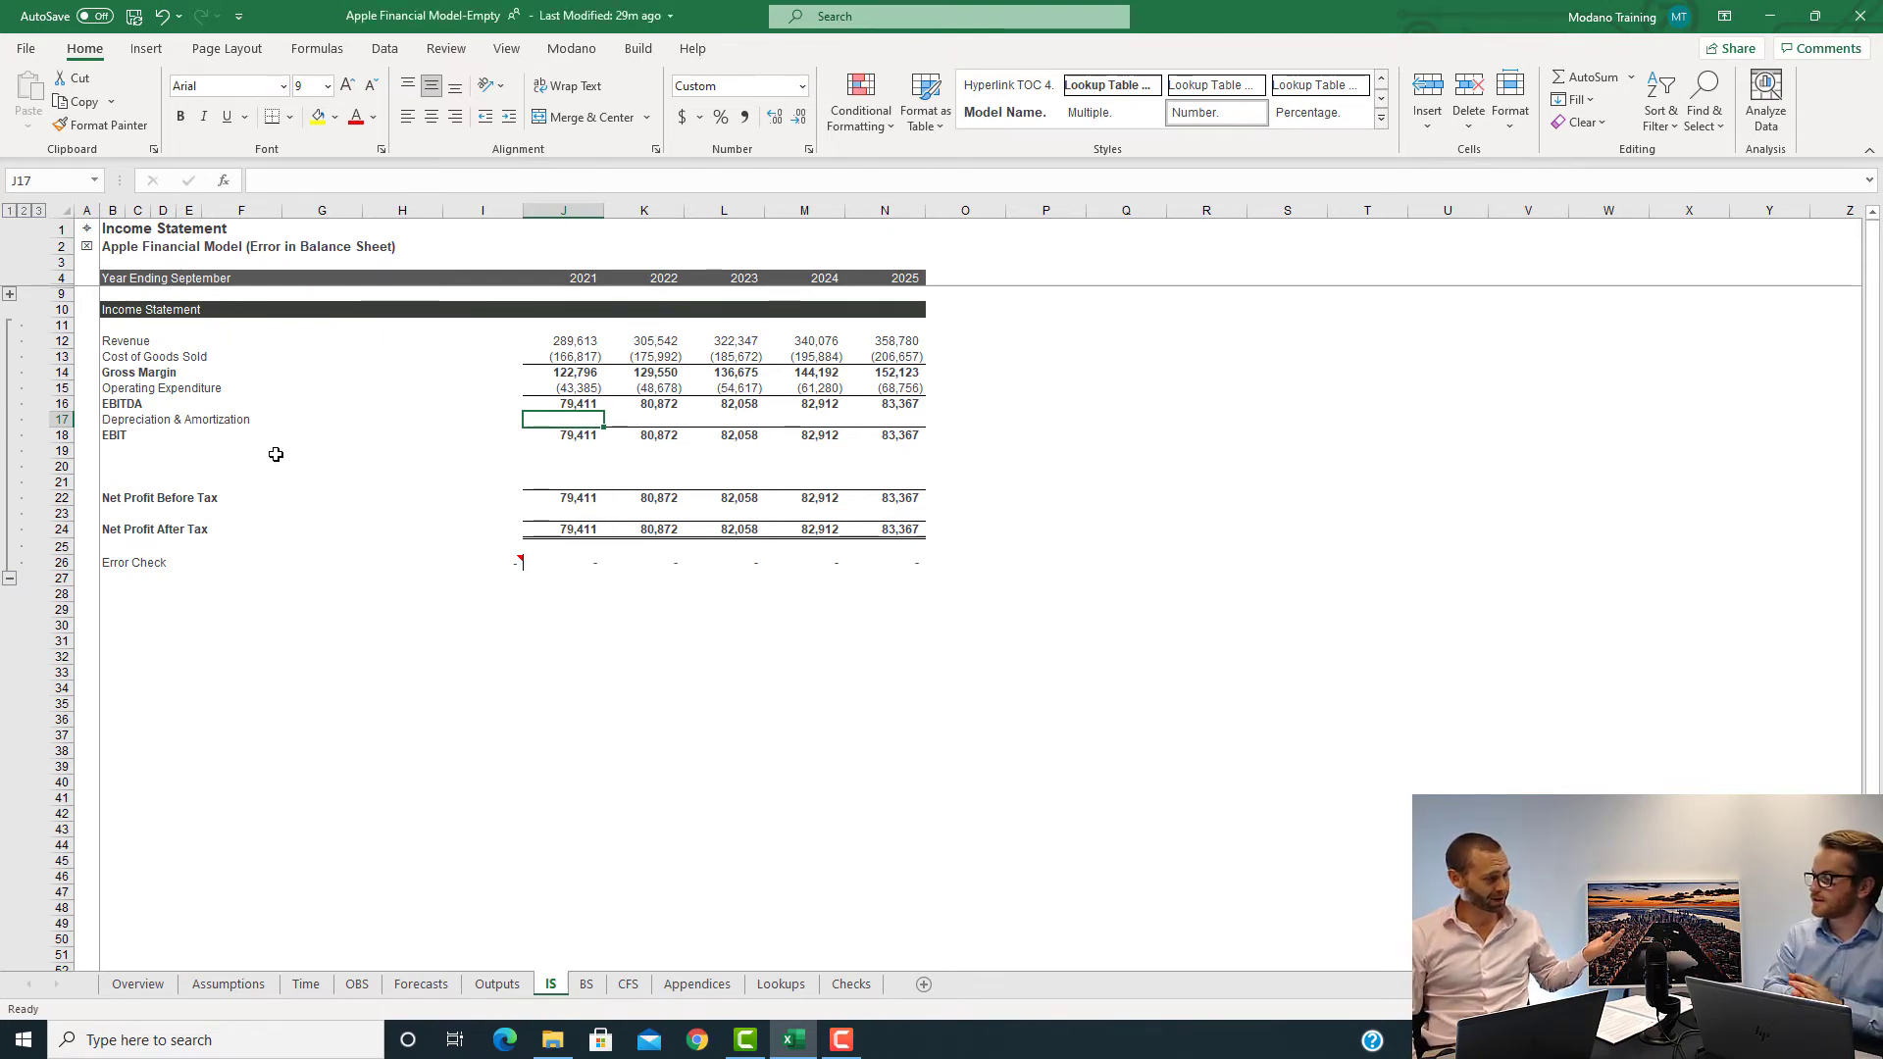
{"action": "type", "text": "="}
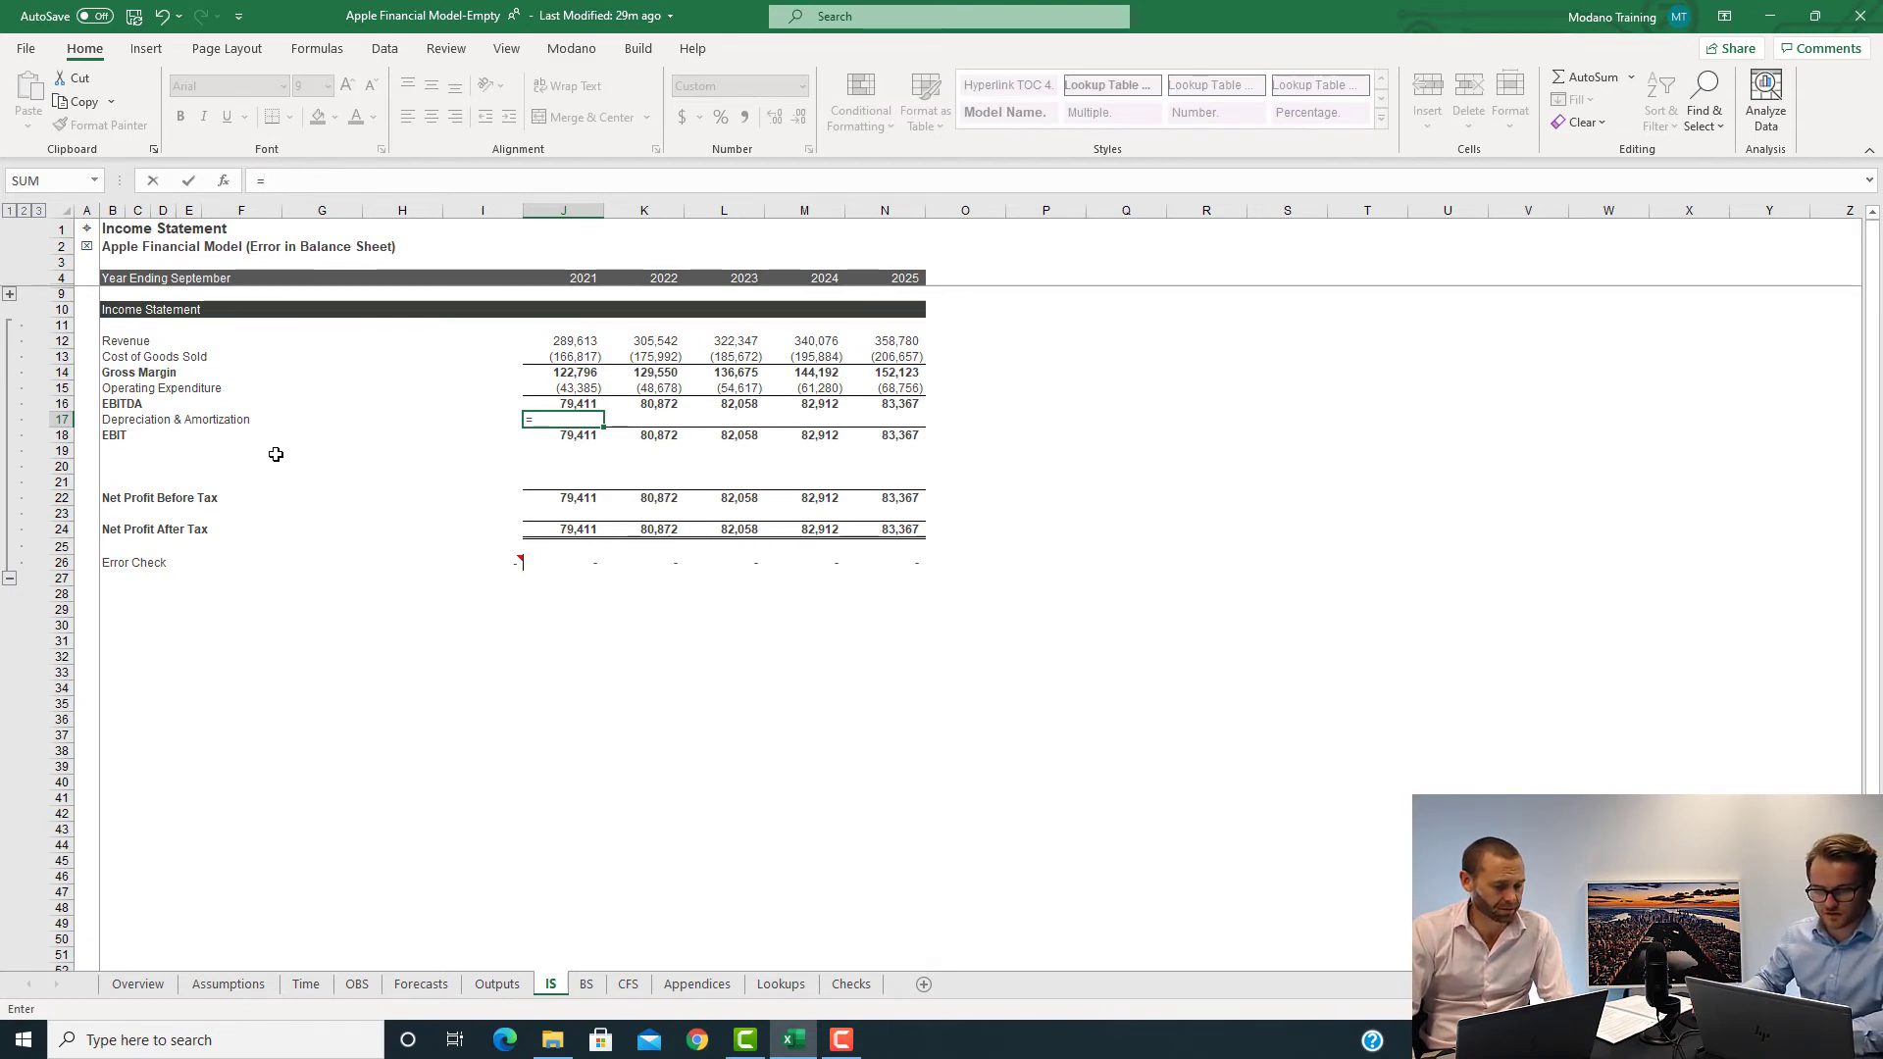
{"action": "type", "text": "-"}
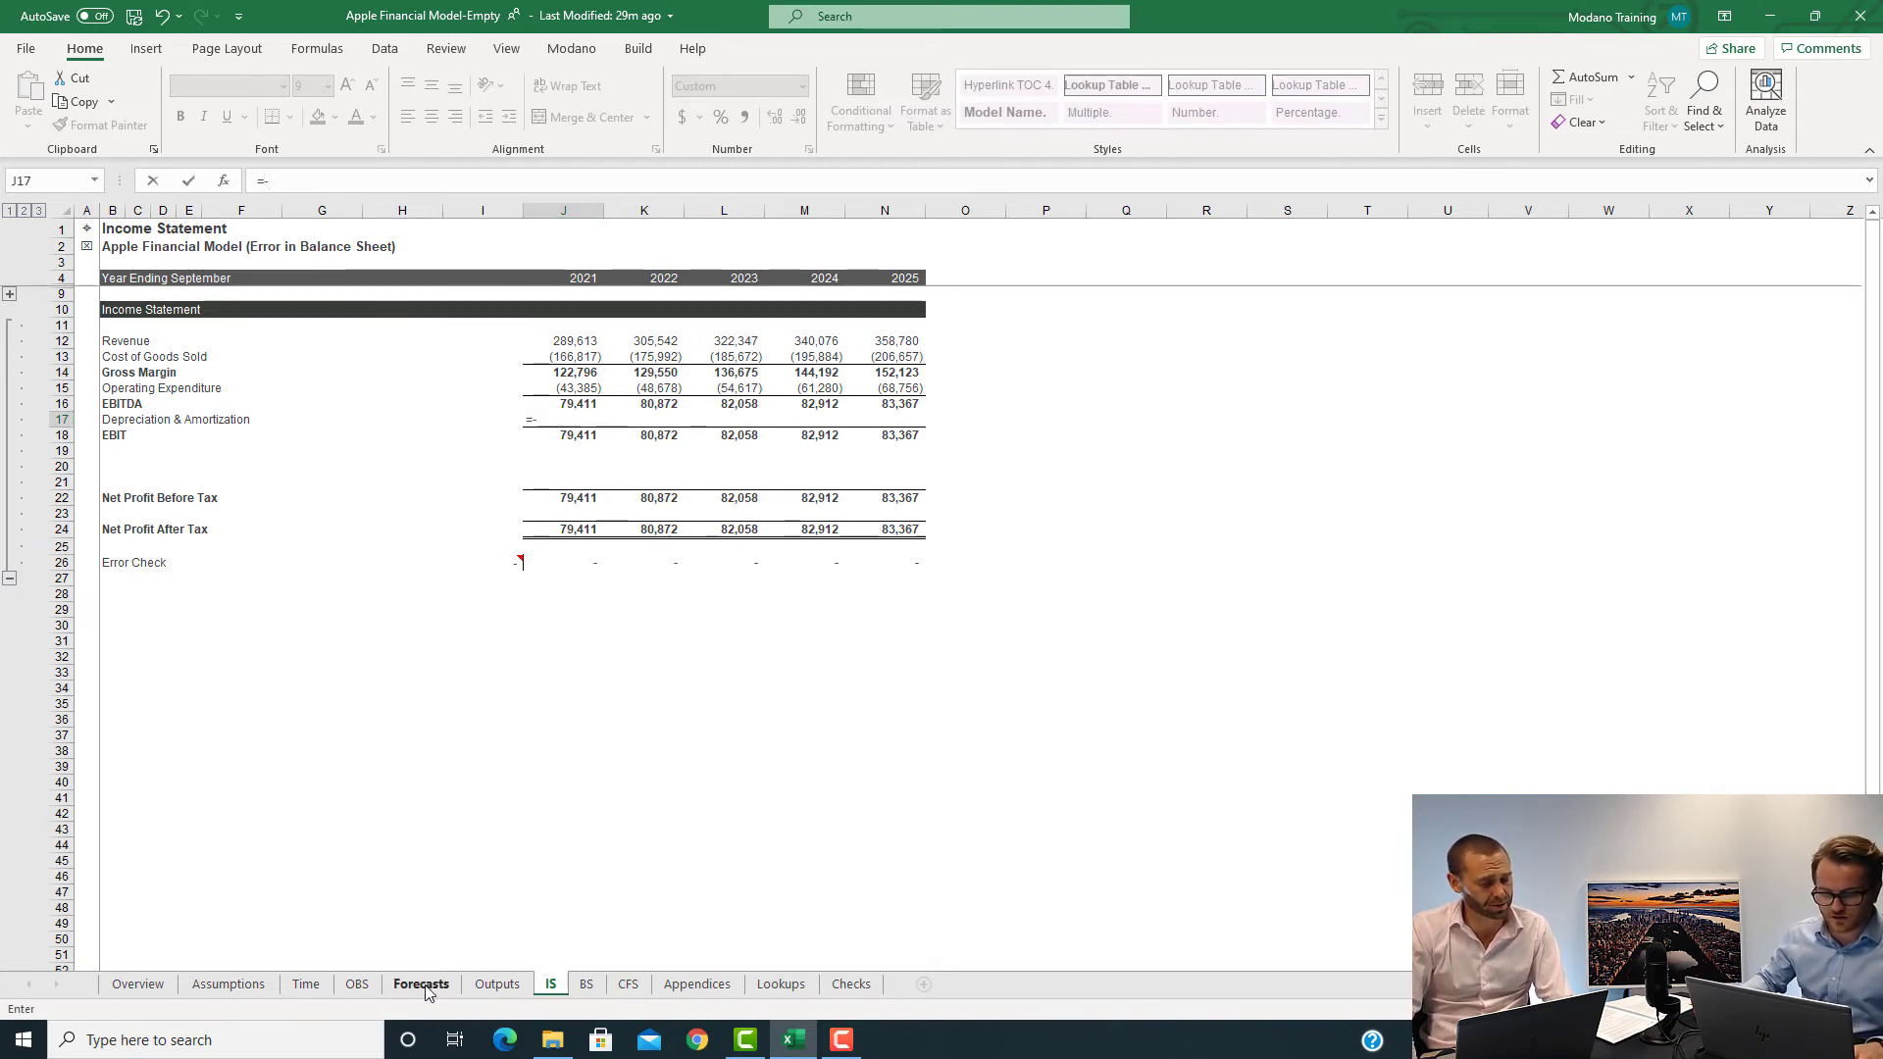
{"action": "left_click", "coordinate": [421, 984]}
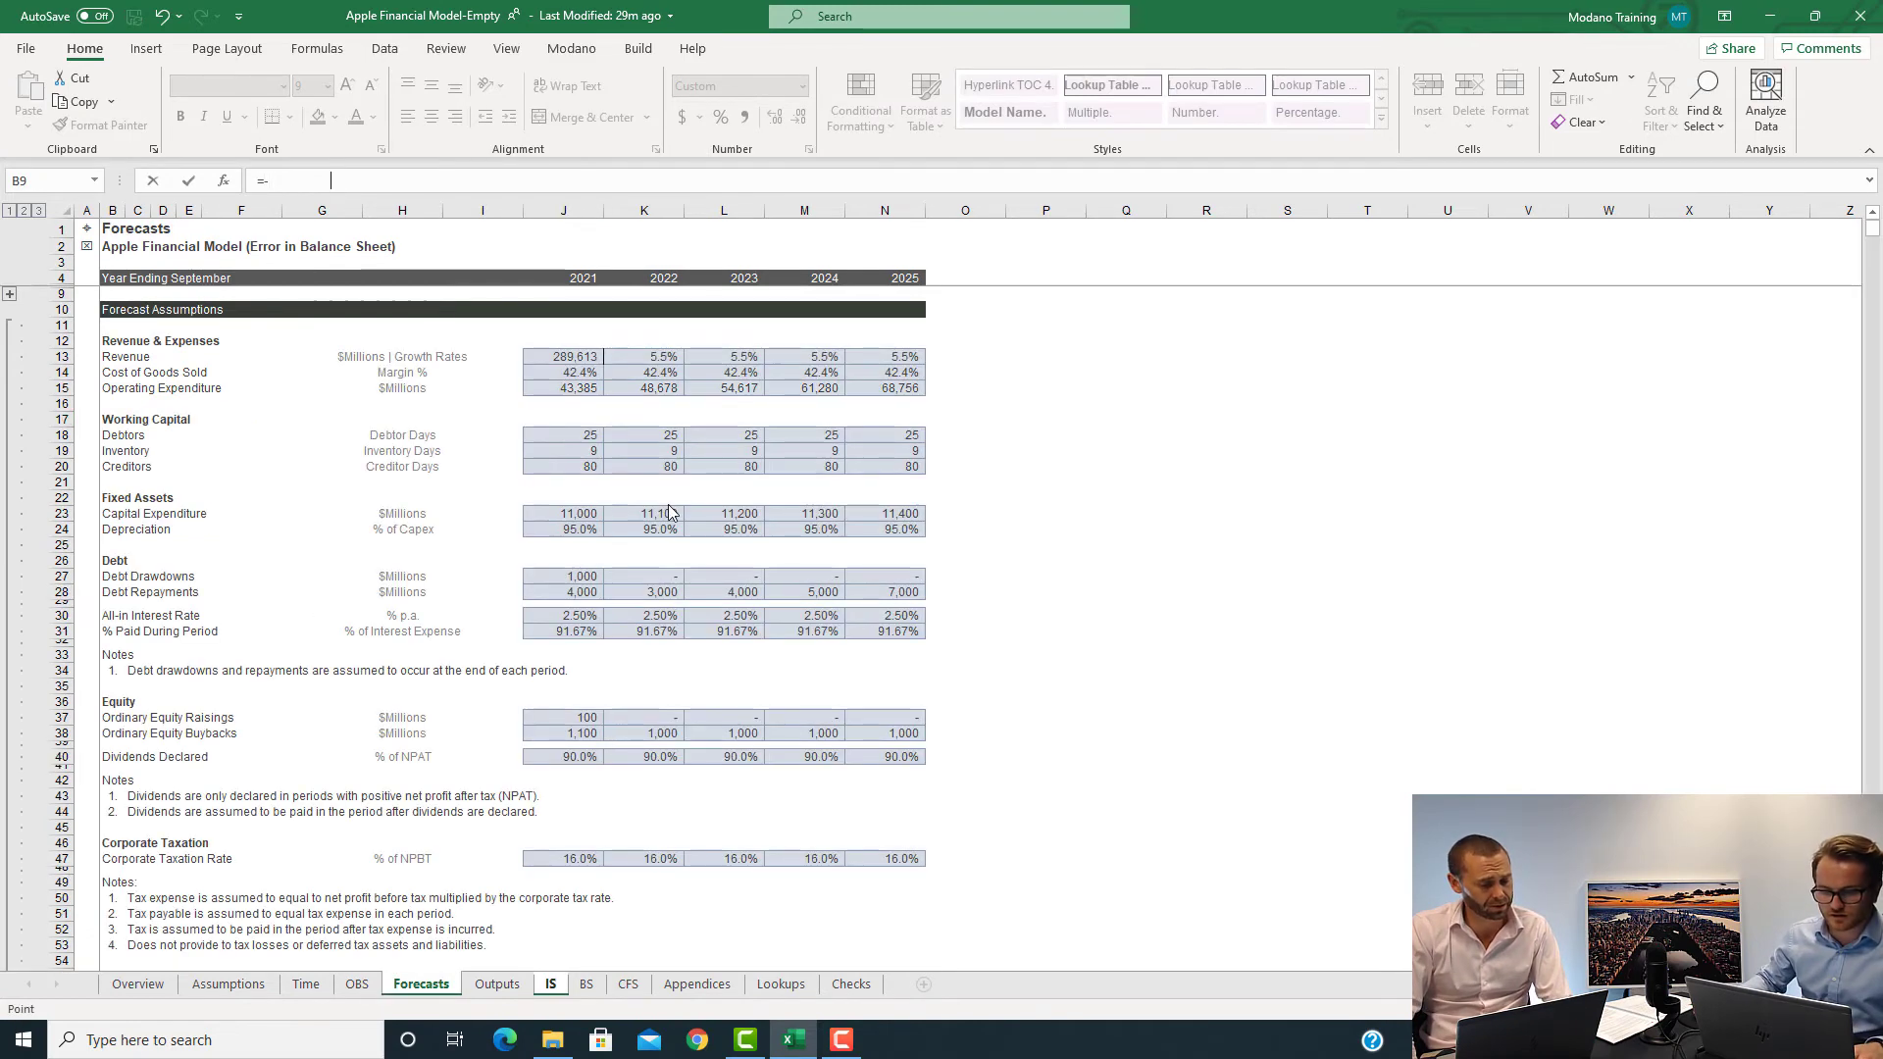
{"action": "left_click", "coordinate": [571, 513]}
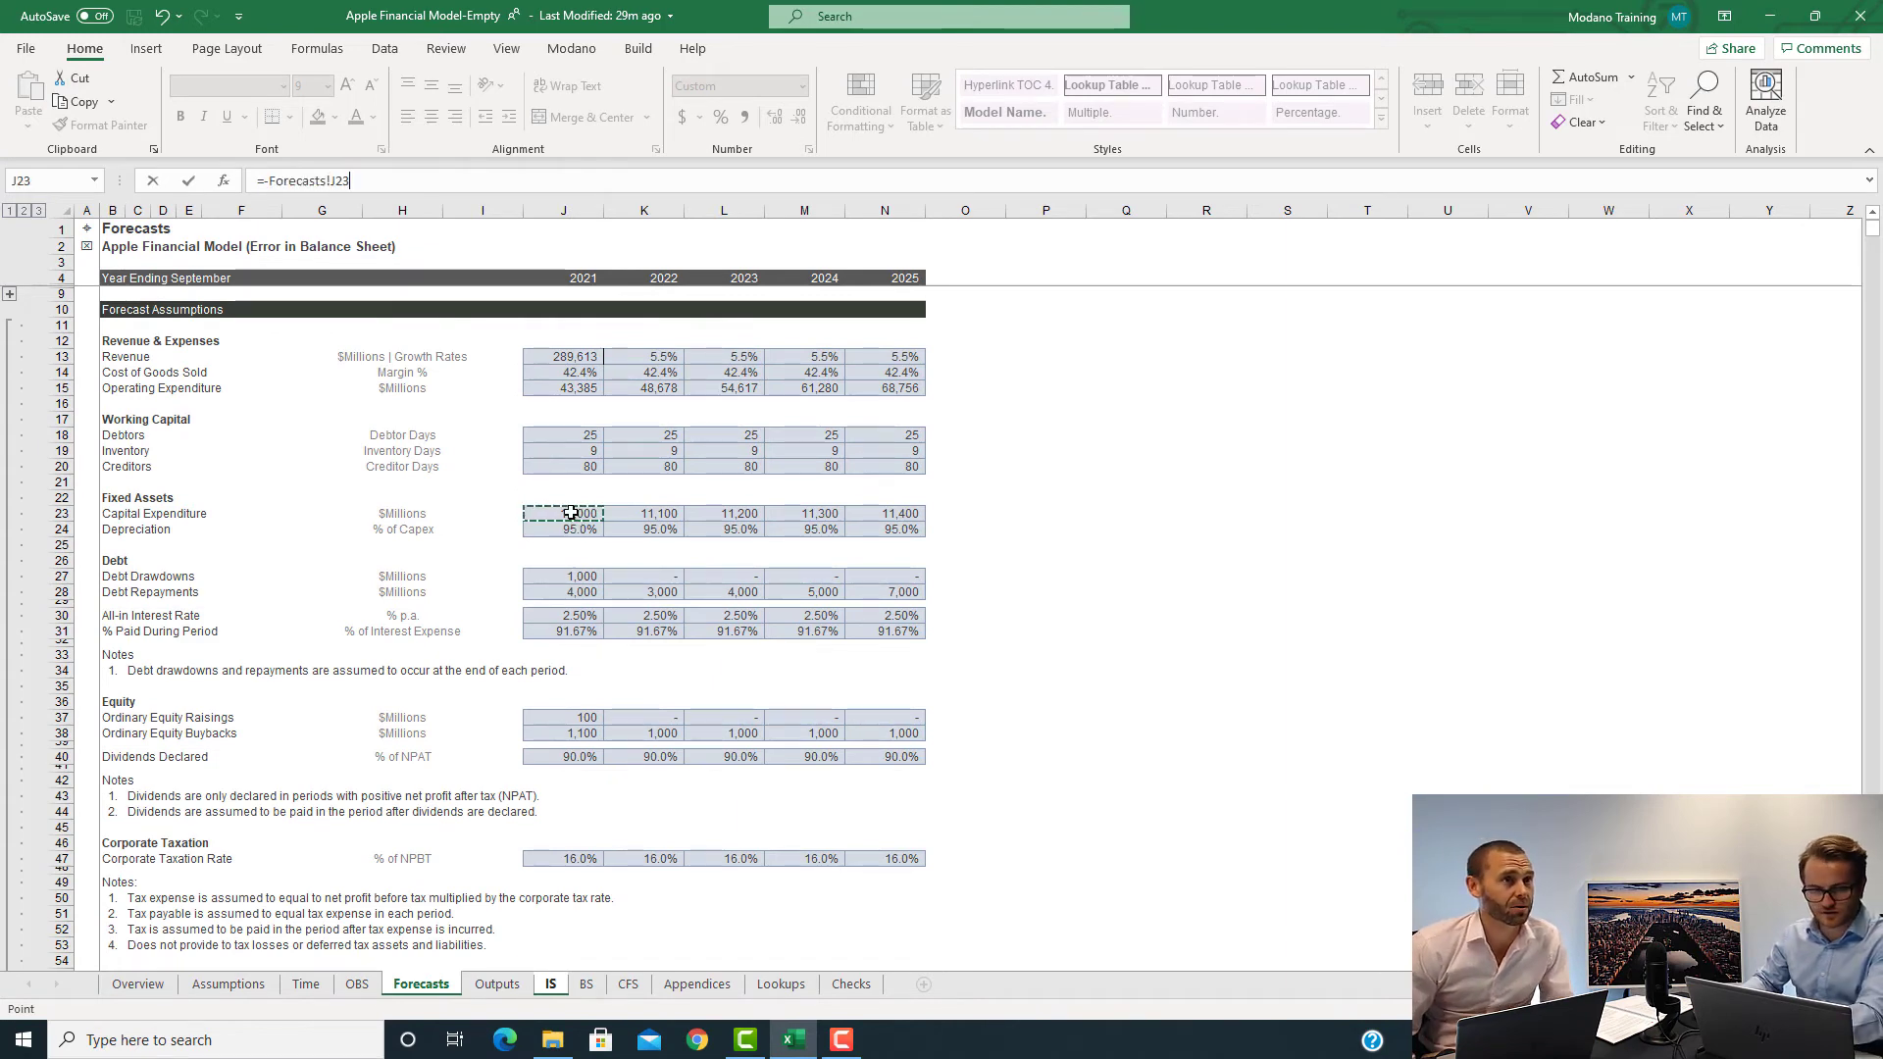
{"action": "type", "text": "*"}
{"action": "left_click", "coordinate": [574, 529]}
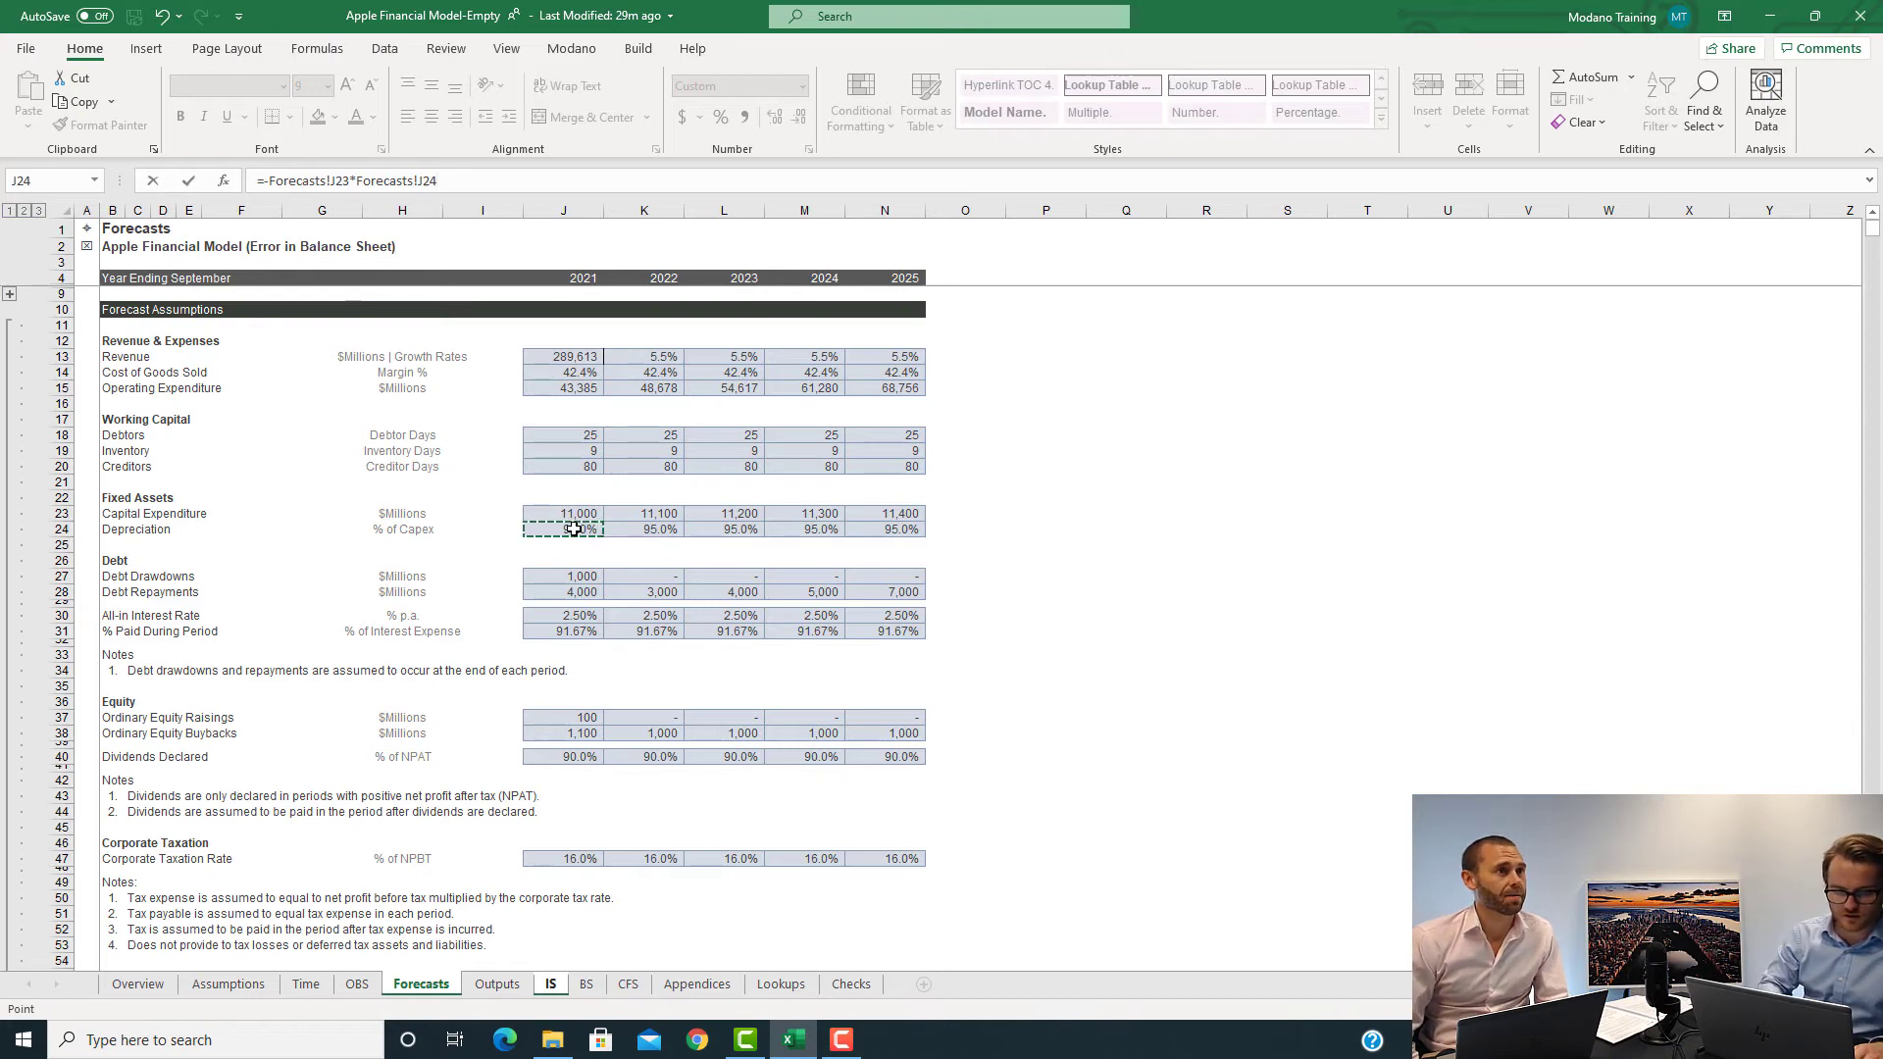
{"action": "key", "text": "Return"}
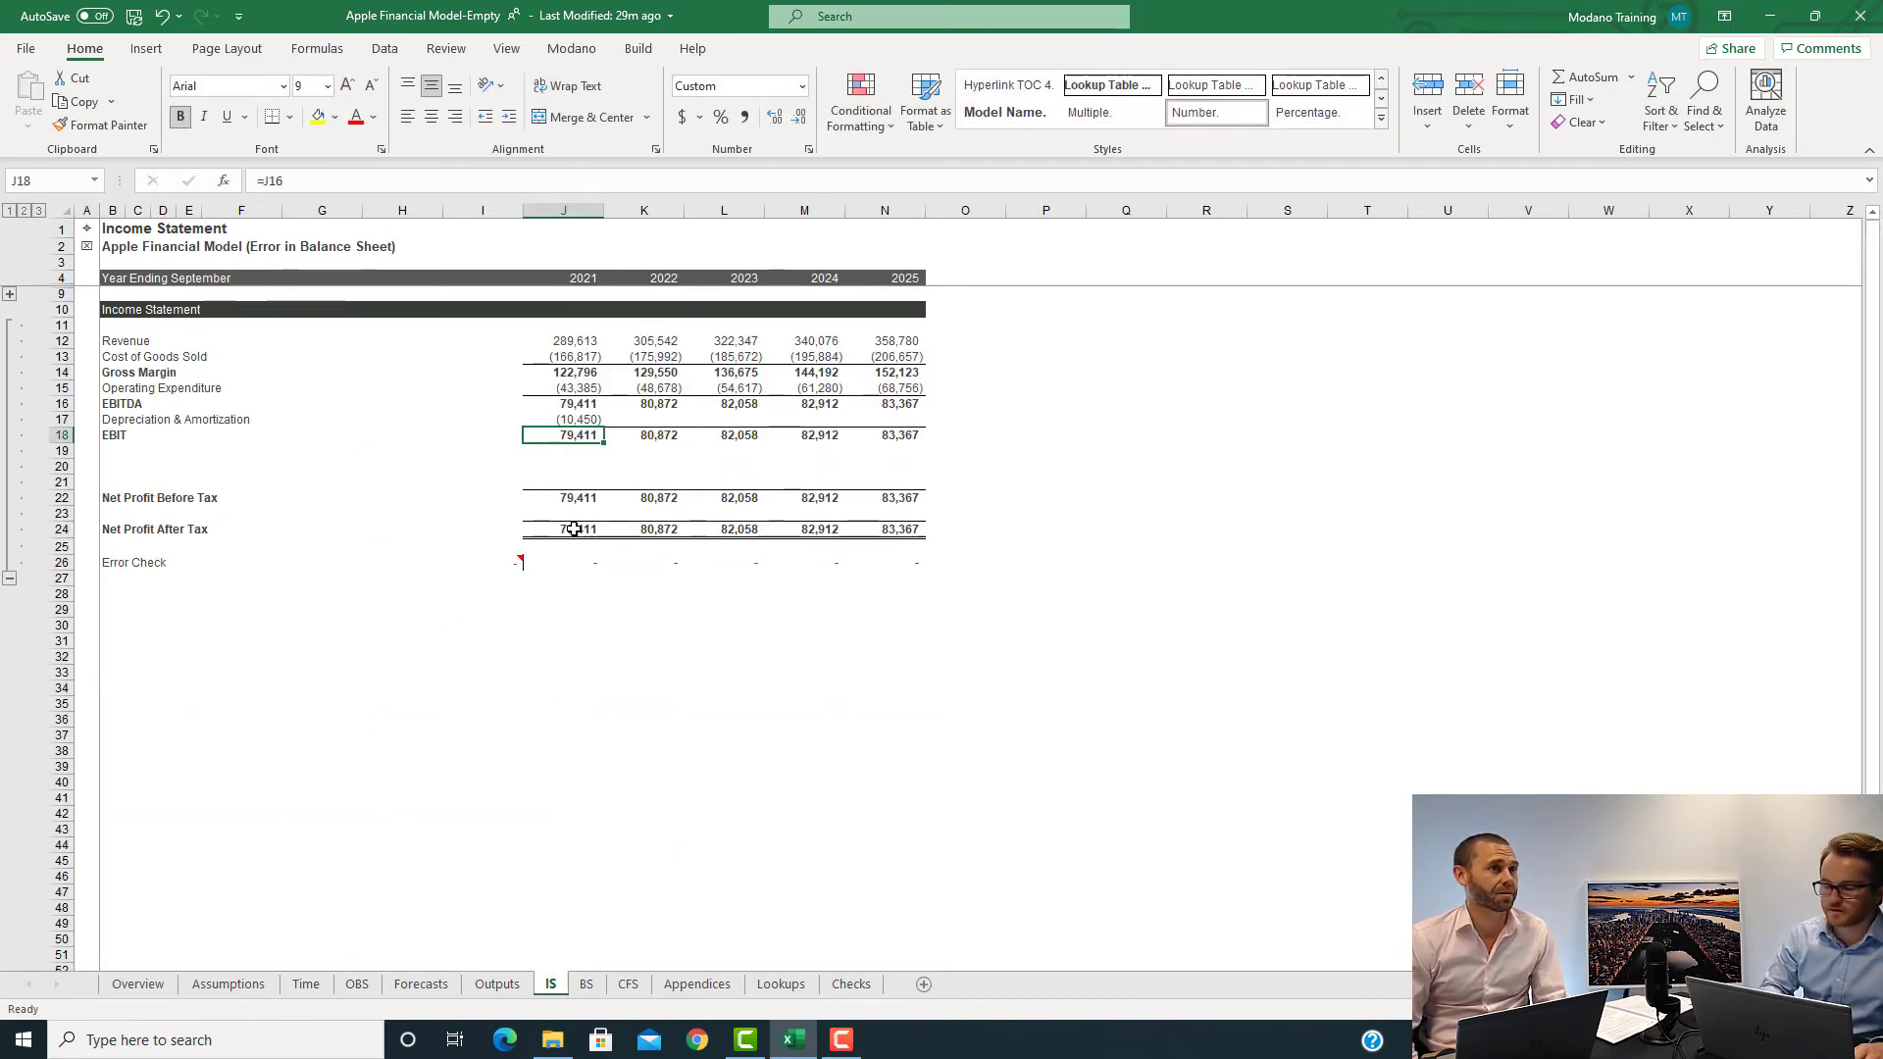
- Fill the Depreciation & Amortization formula across from J17 to N17 for the years 2022 to 2025
{"action": "key", "text": "Up"}
{"action": "key", "text": "shift+Right"}
{"action": "key", "text": "shift+Right"}
{"action": "key", "text": "shift+Right"}
{"action": "key", "text": "shift+Right"}
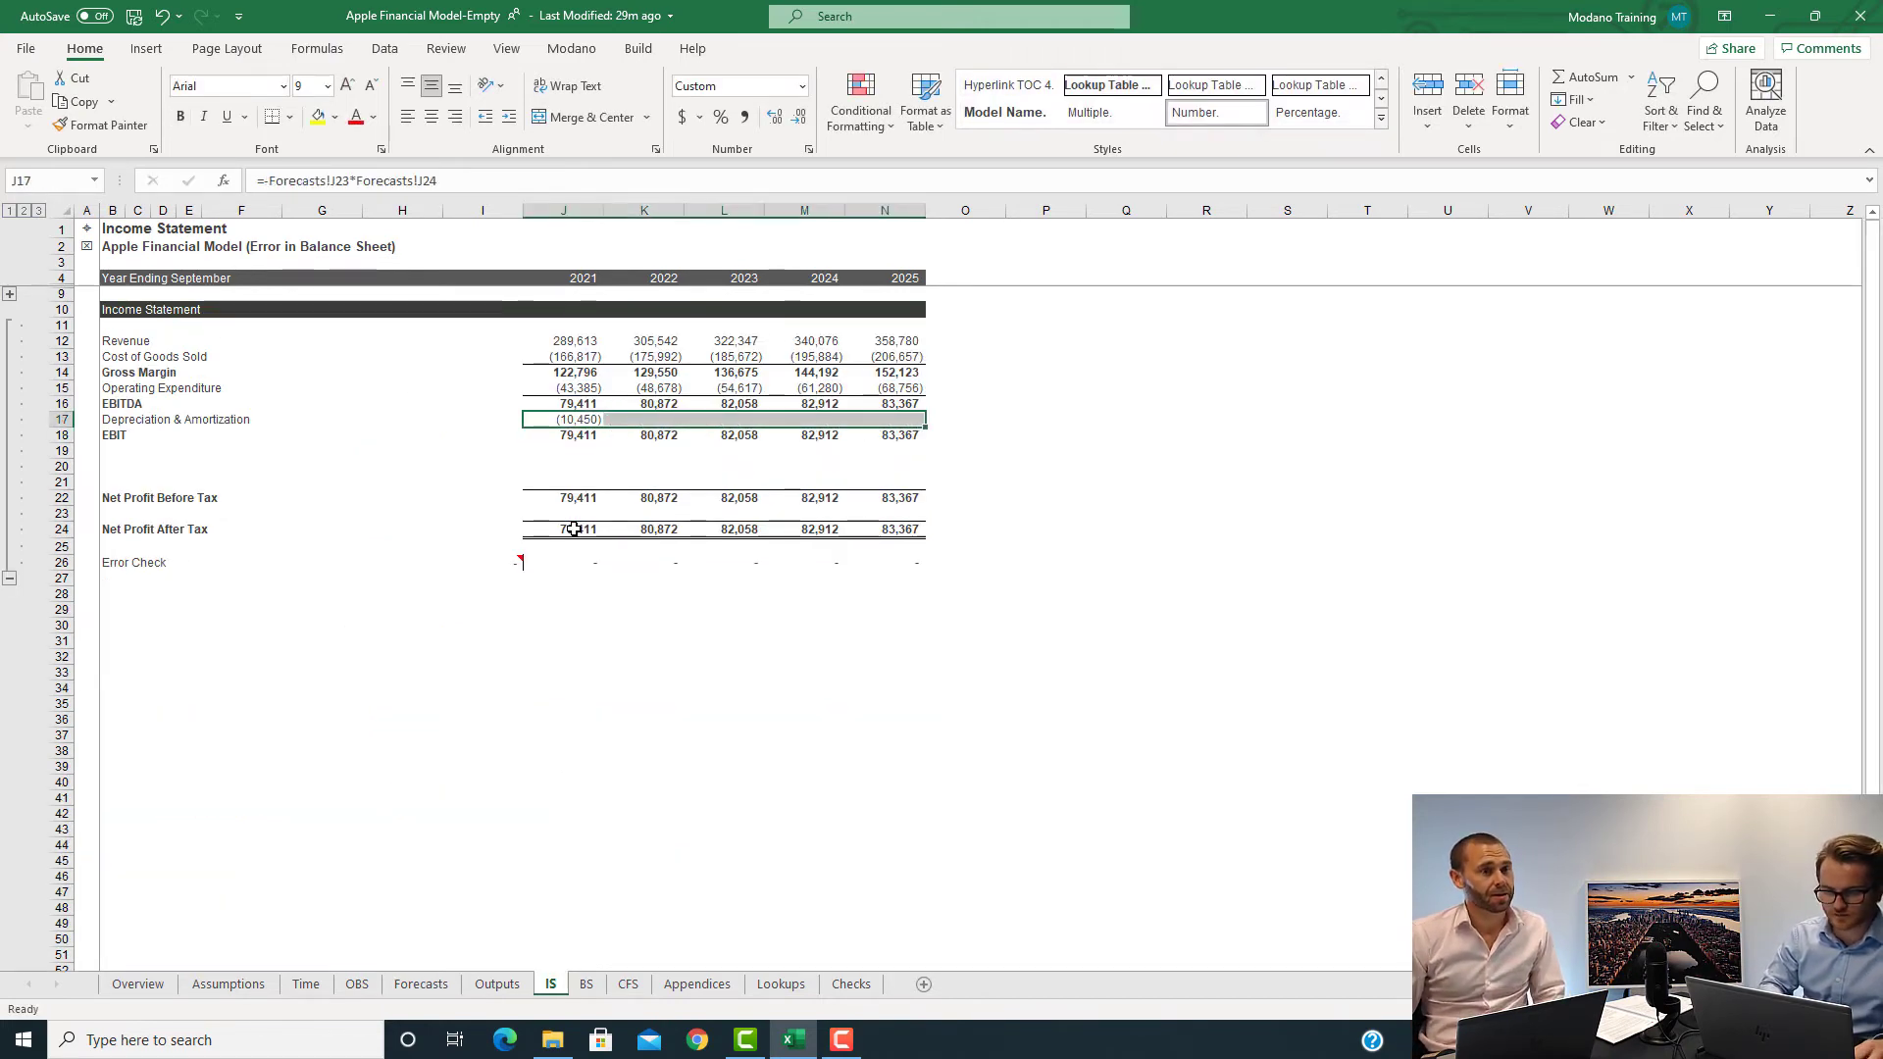
{"action": "key", "text": "ctrl+r"}
- Replace the 2021 EBIT formula in J18 with =SUM(J16:J17) so it includes Depreciation & Amortization
{"action": "key", "text": "Down"}
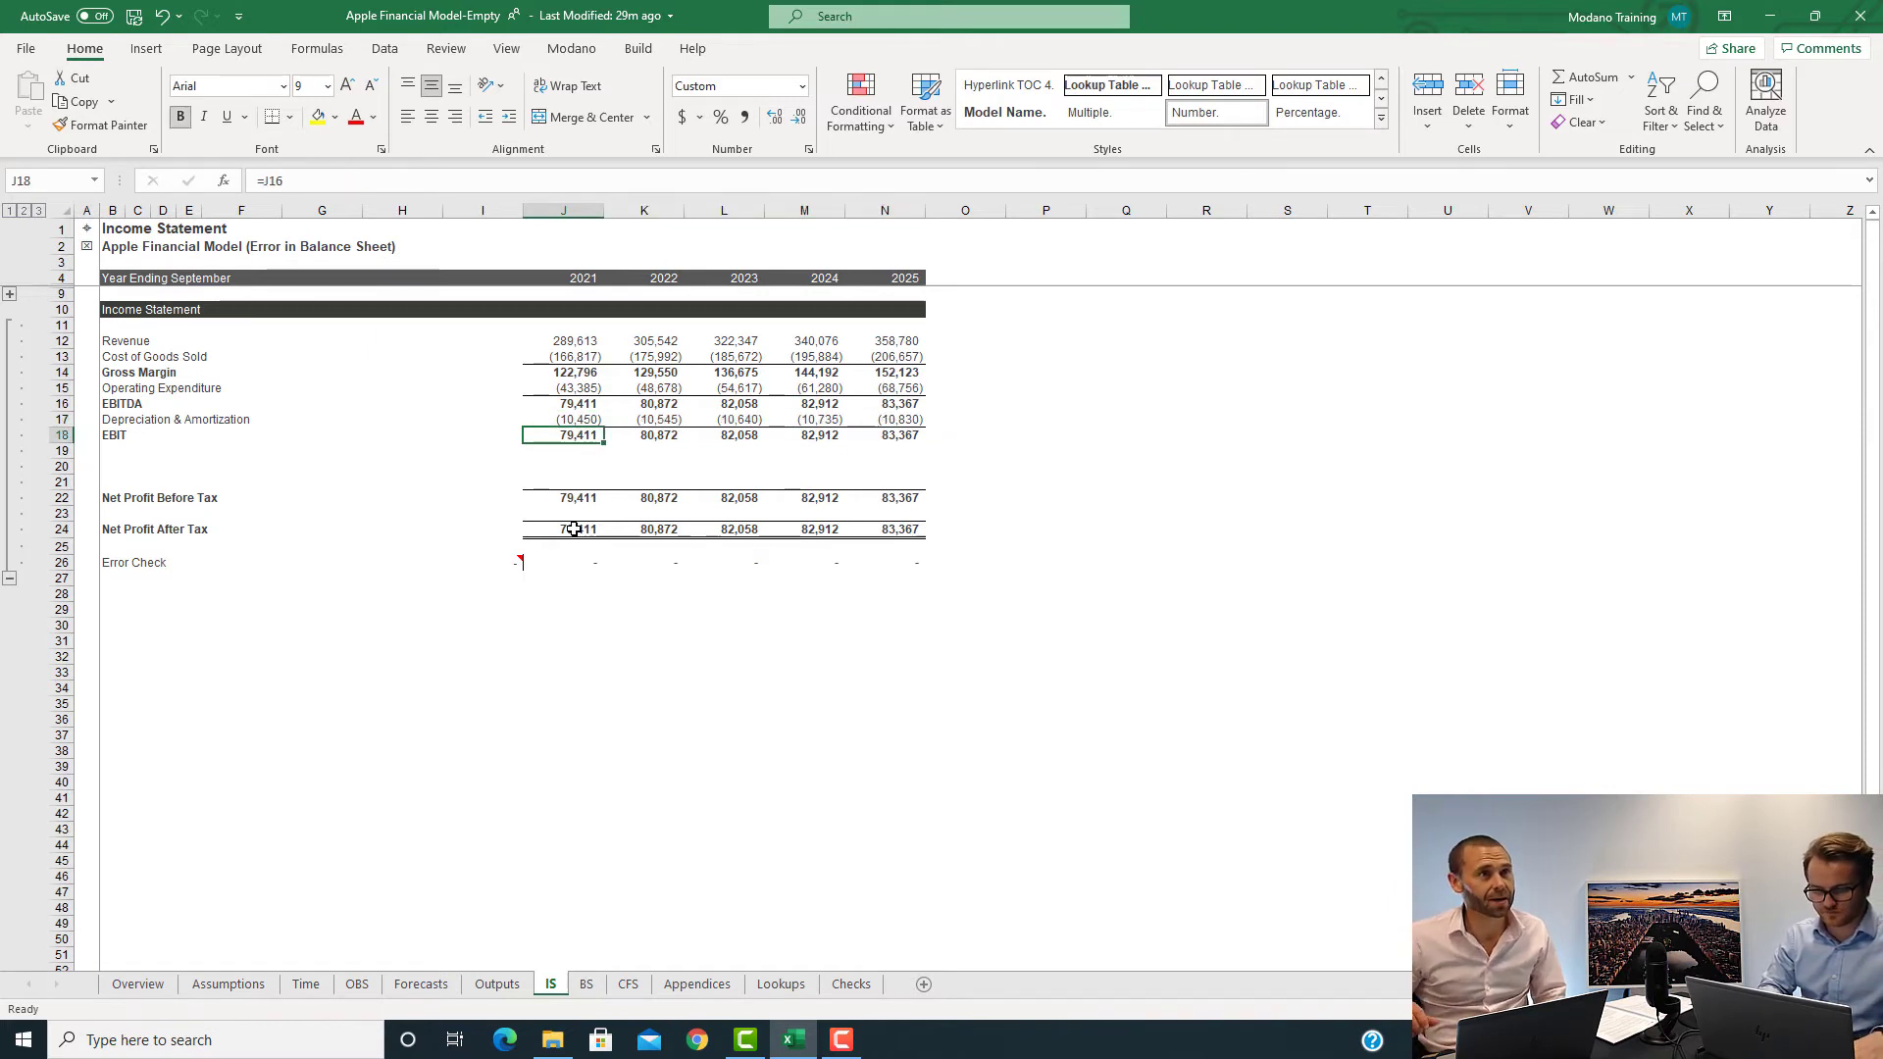
{"action": "key", "text": "Up"}
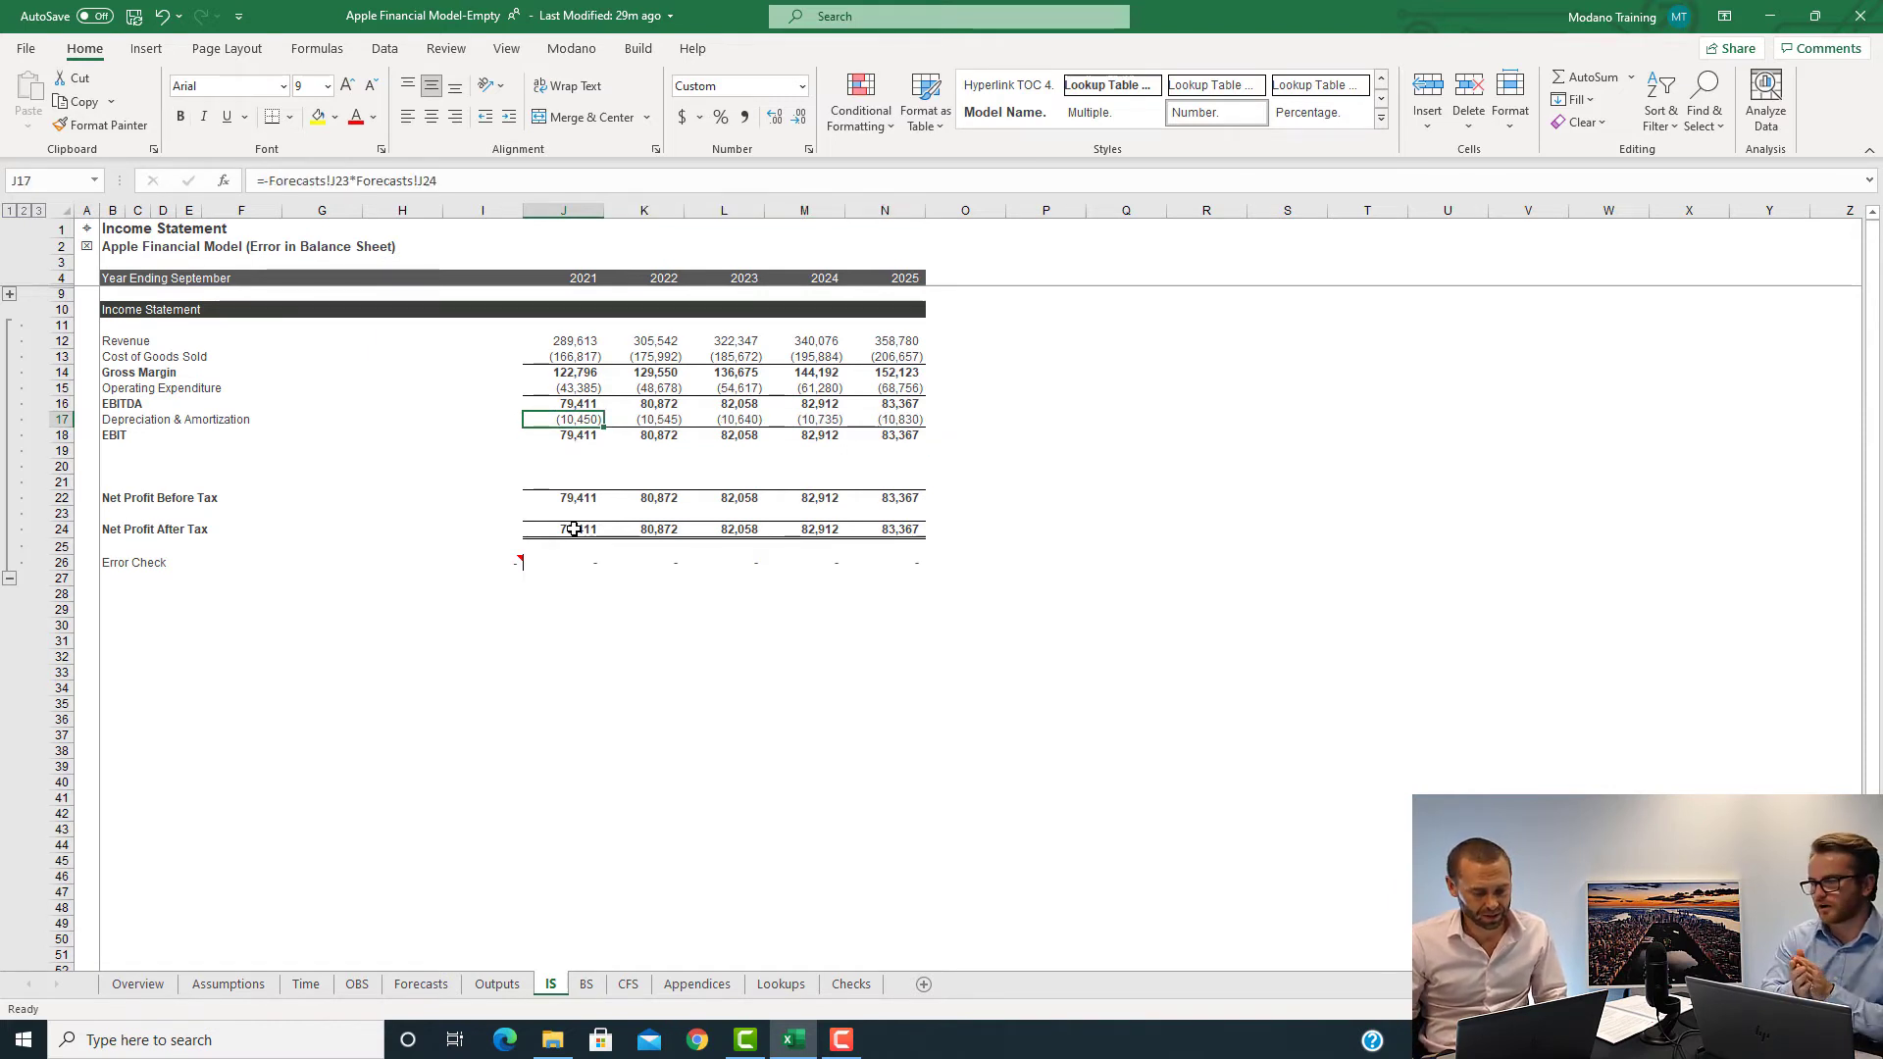
{"action": "key", "text": "Down"}
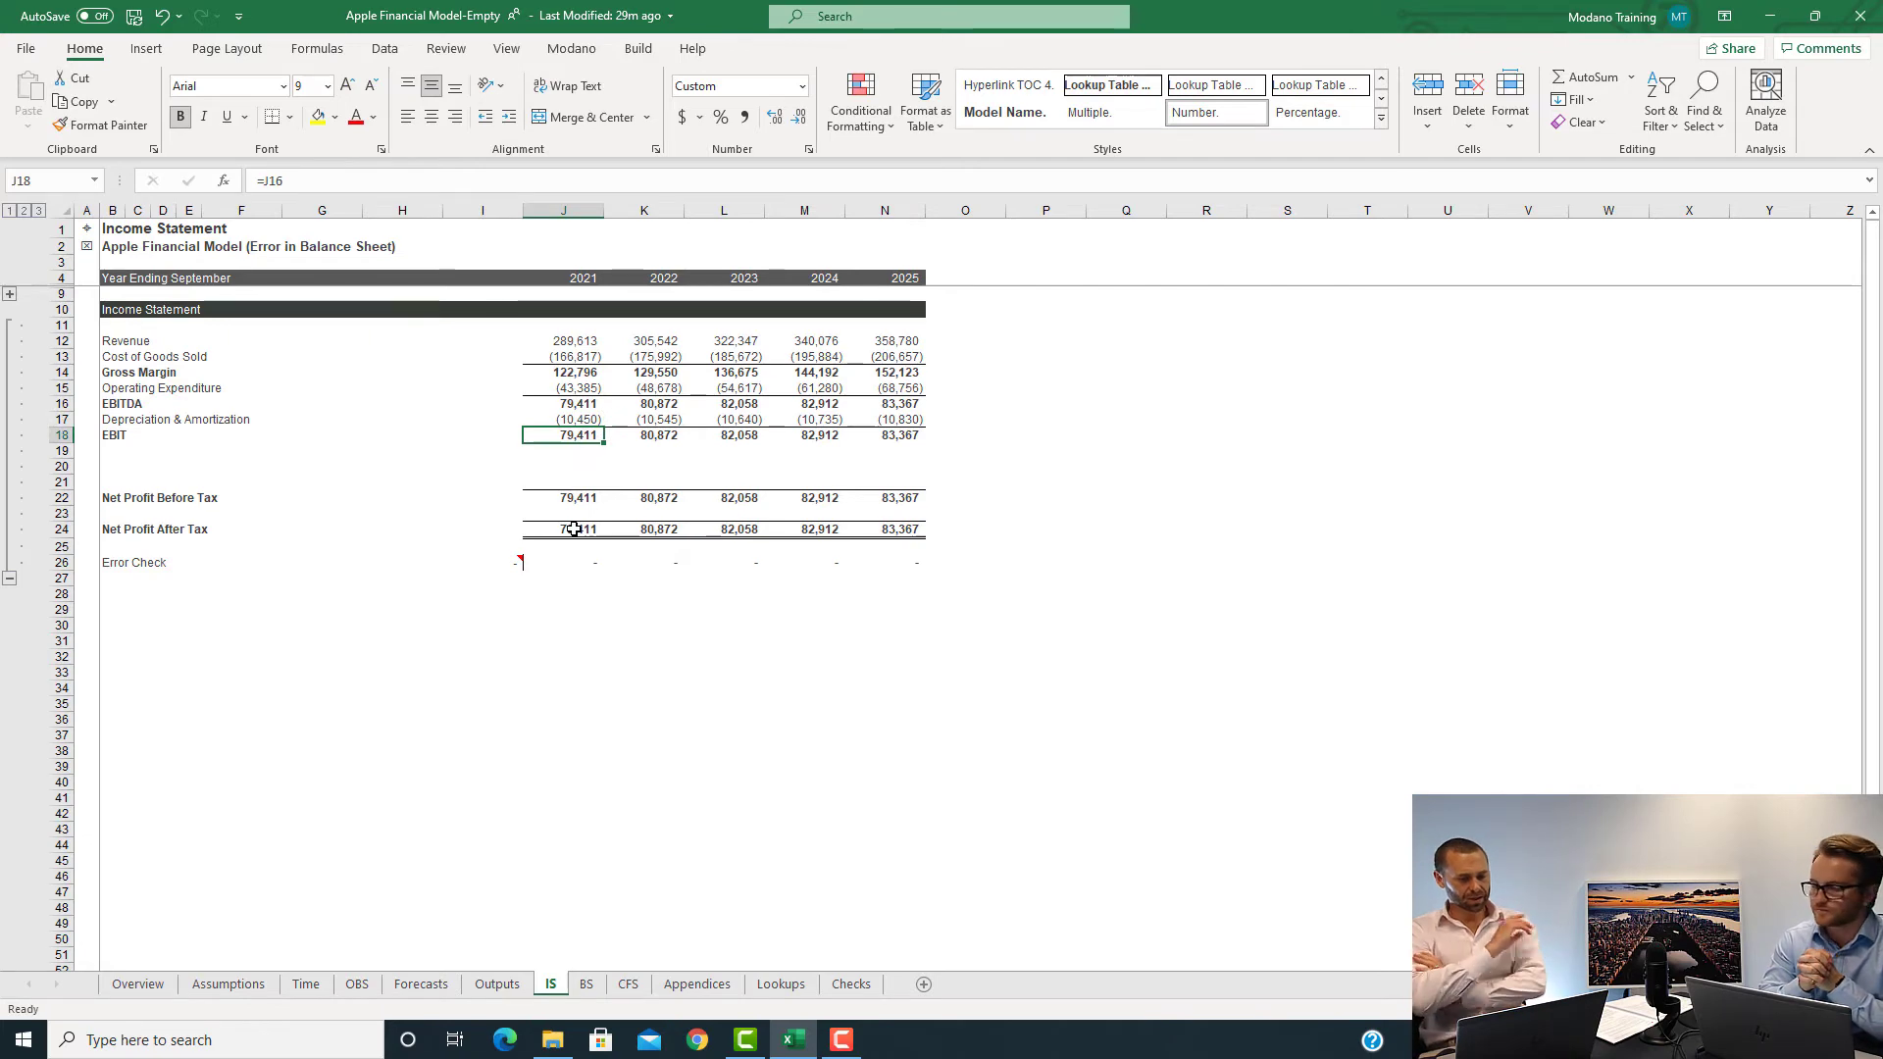
{"action": "type", "text": "=sum"}
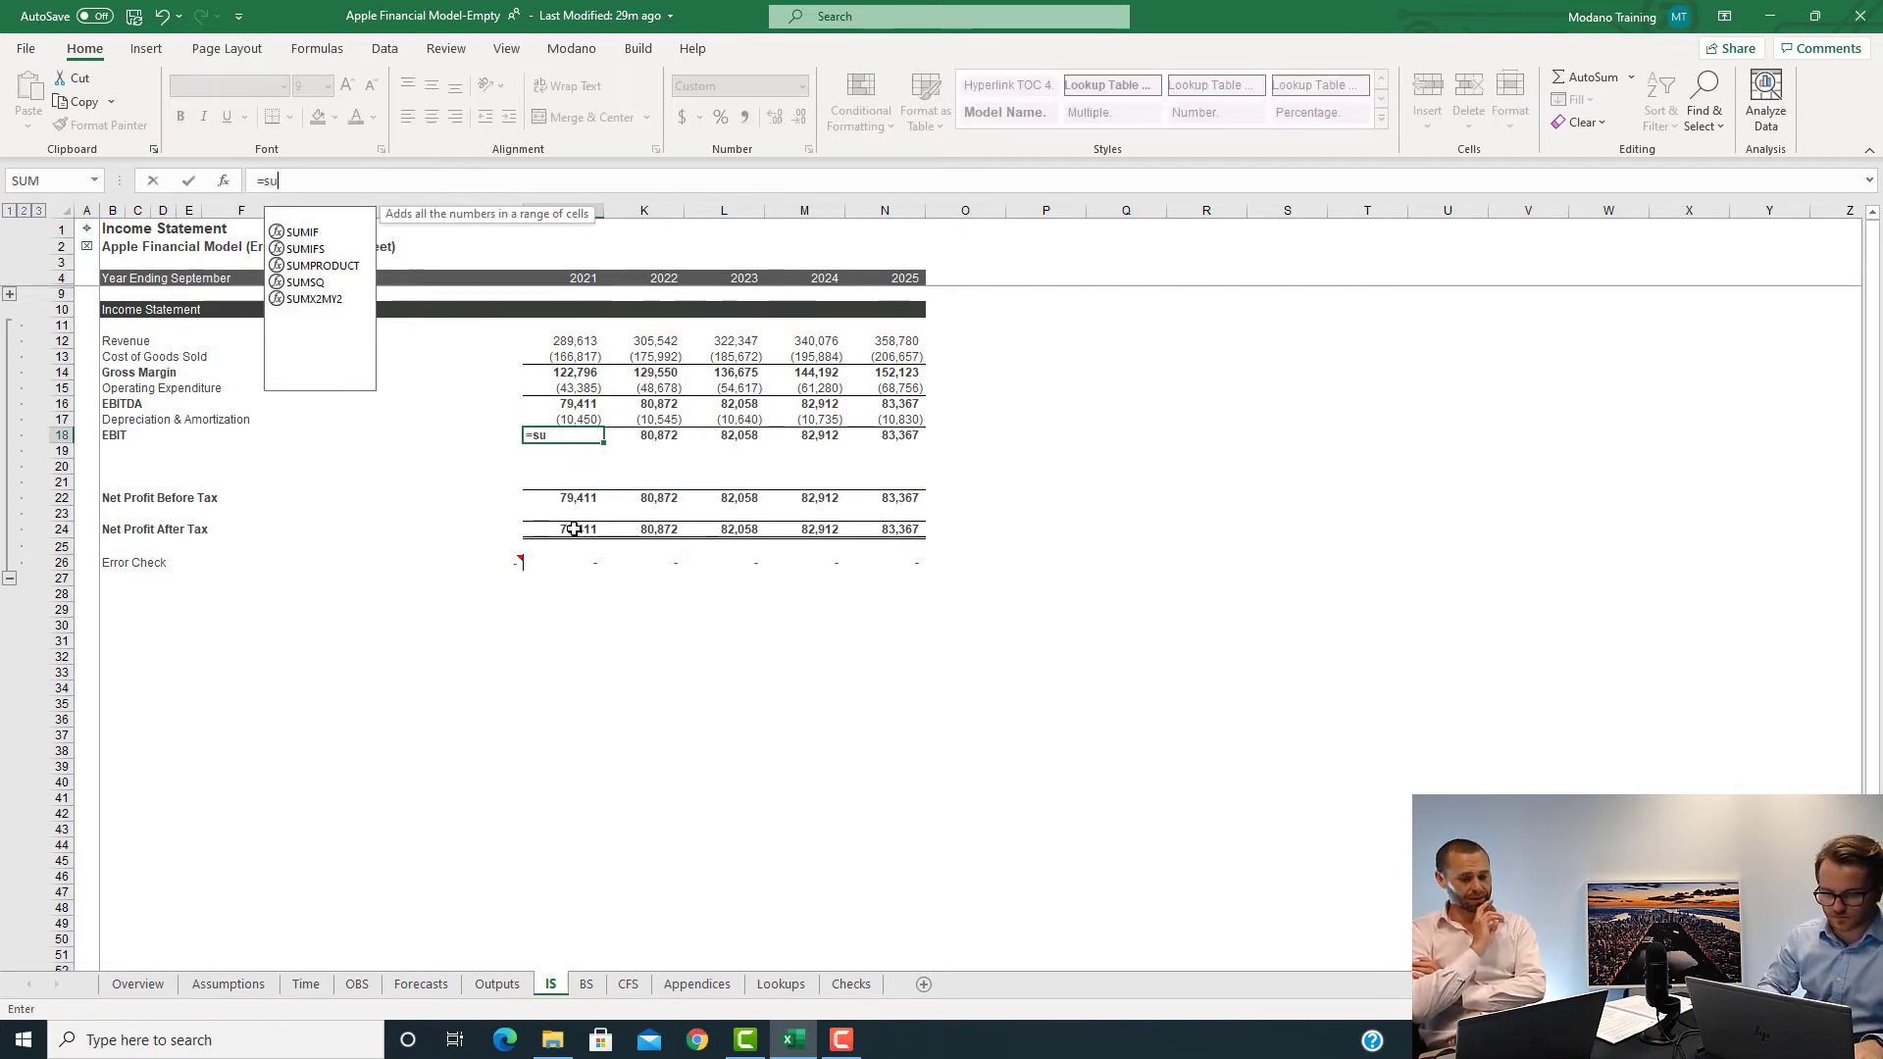
{"action": "key", "text": "Tab"}
{"action": "key", "text": "Up"}
{"action": "key", "text": "Up"}
{"action": "key", "text": "shift+Down"}
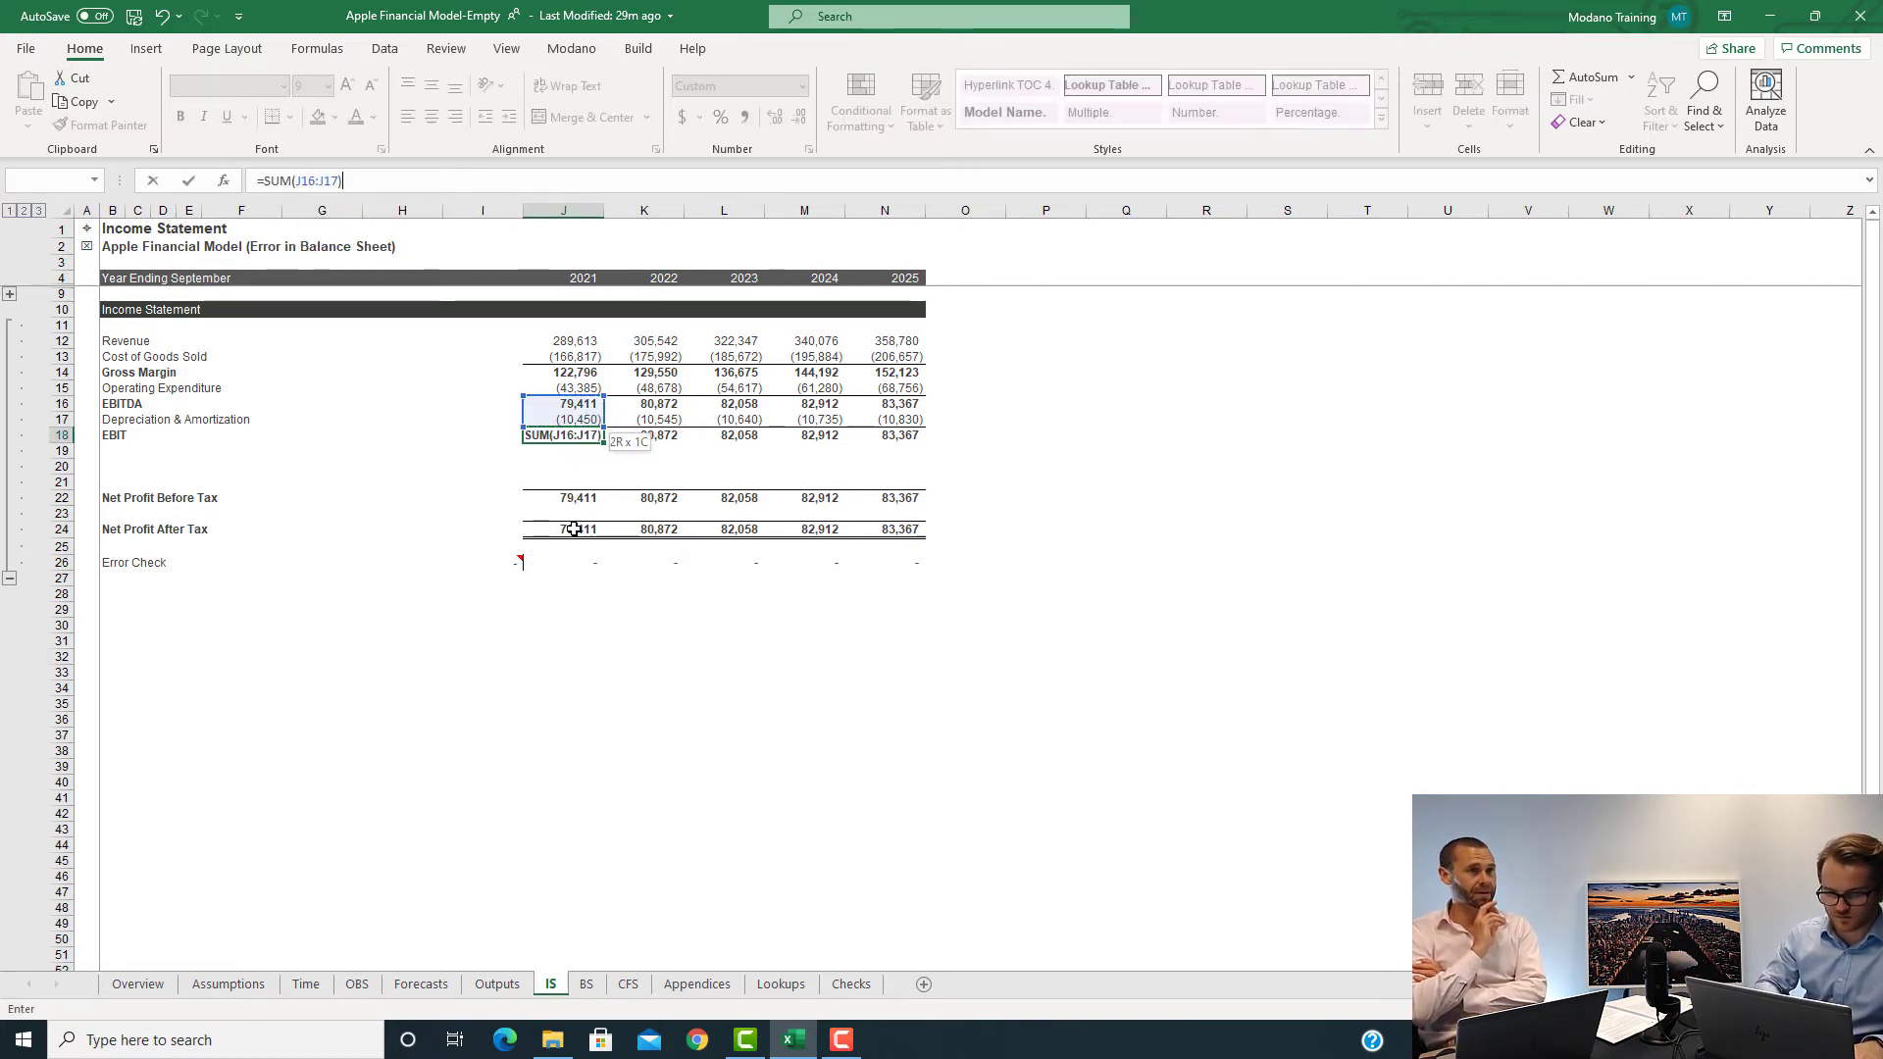
{"action": "key", "text": "ctrl+Return"}
- Fill the EBIT formula across from J18 to N18 and check the formula in J18
{"action": "key", "text": "ctrl+shift+Right"}
{"action": "key", "text": "ctrl+r"}
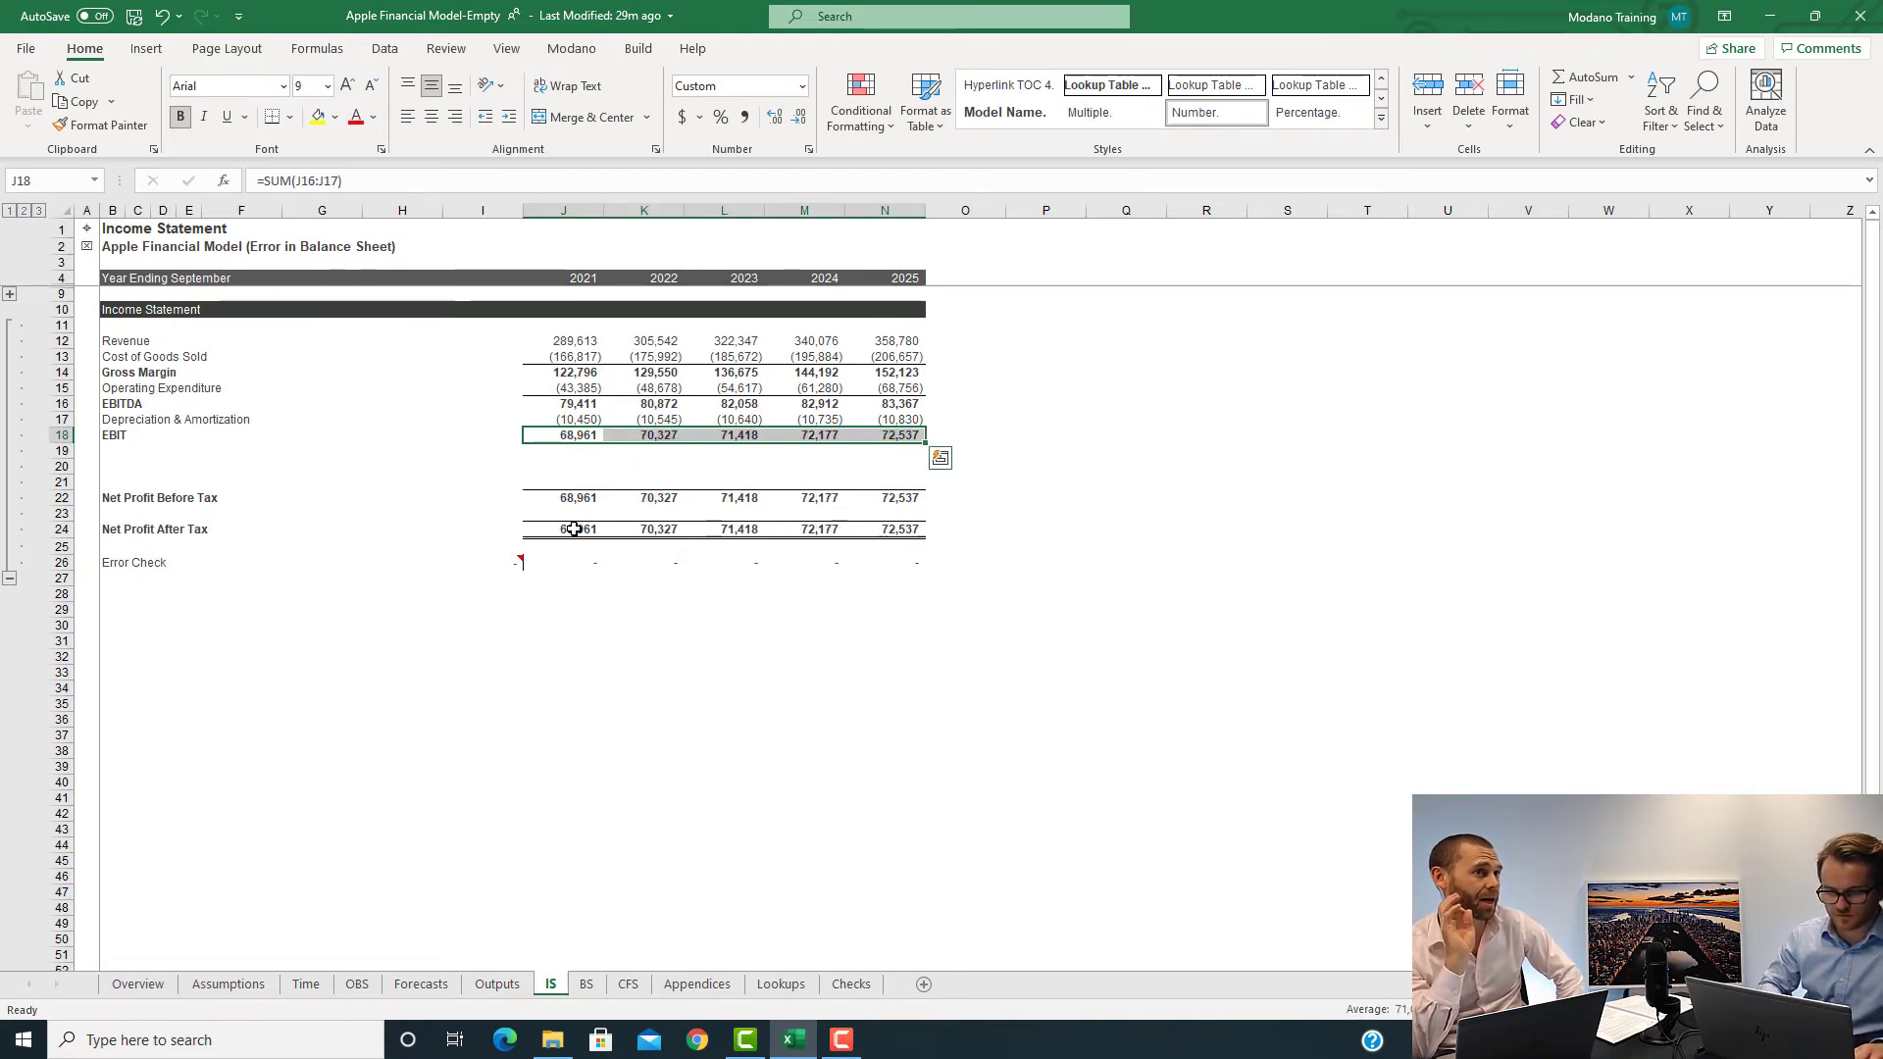
{"action": "key", "text": "ctrl+shift+Left"}
{"action": "key", "text": "F2"}
{"action": "key", "text": "Escape"}
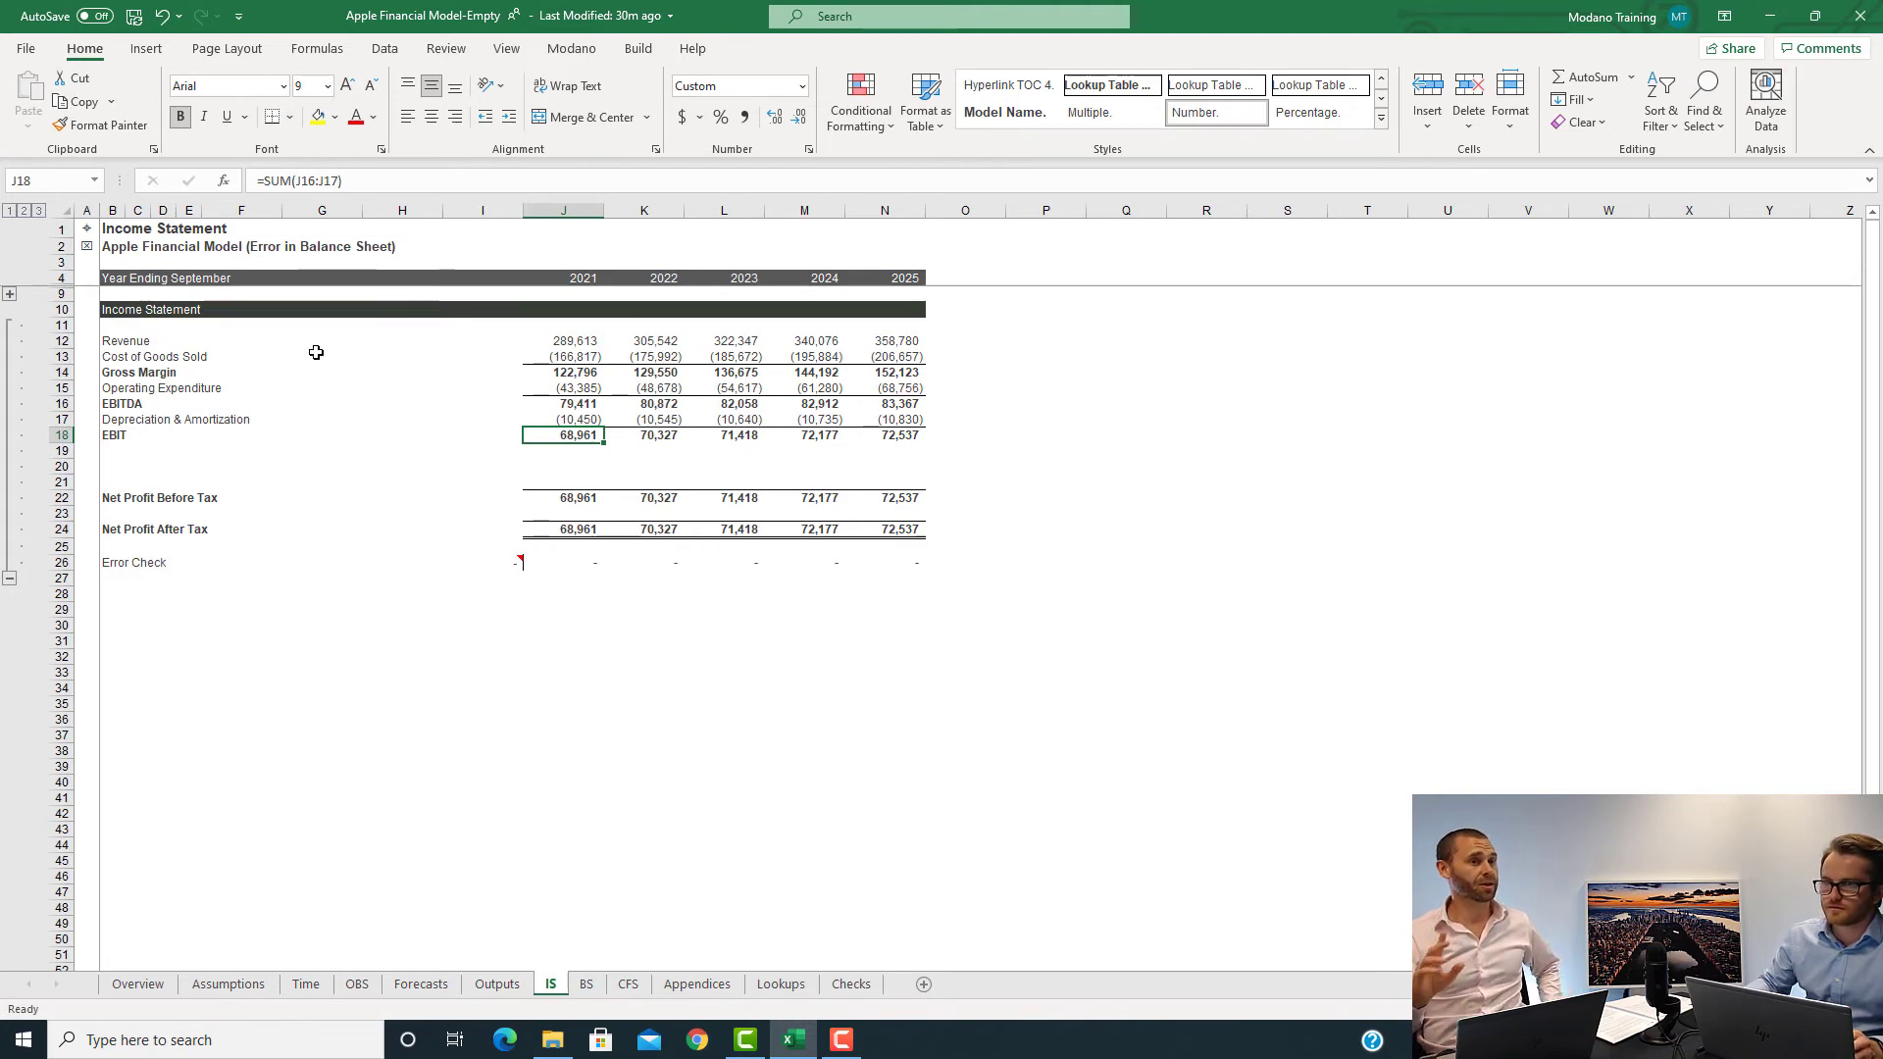
- Label row 20 of the Balance Sheet, above Total Non-Current Assets, as Fixed Assets in B20
{"action": "left_click", "coordinate": [98, 230]}
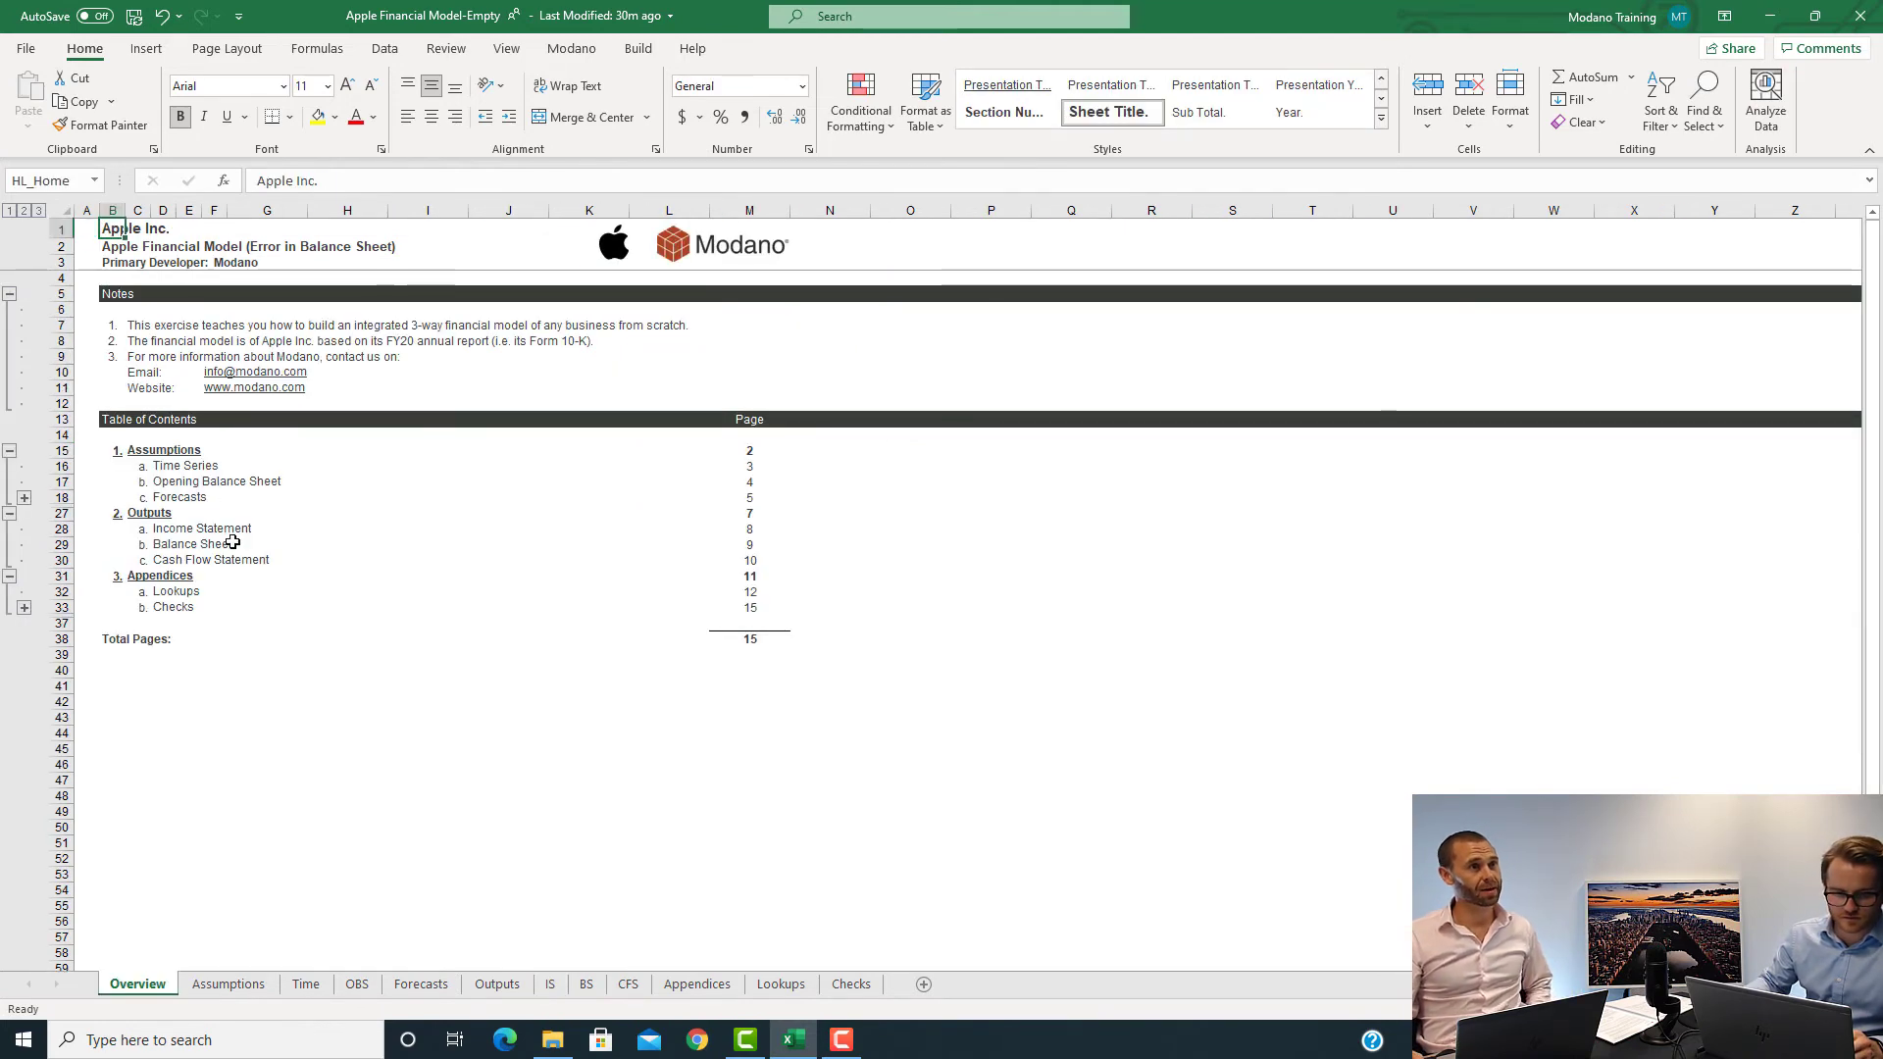
{"action": "left_click", "coordinate": [221, 546]}
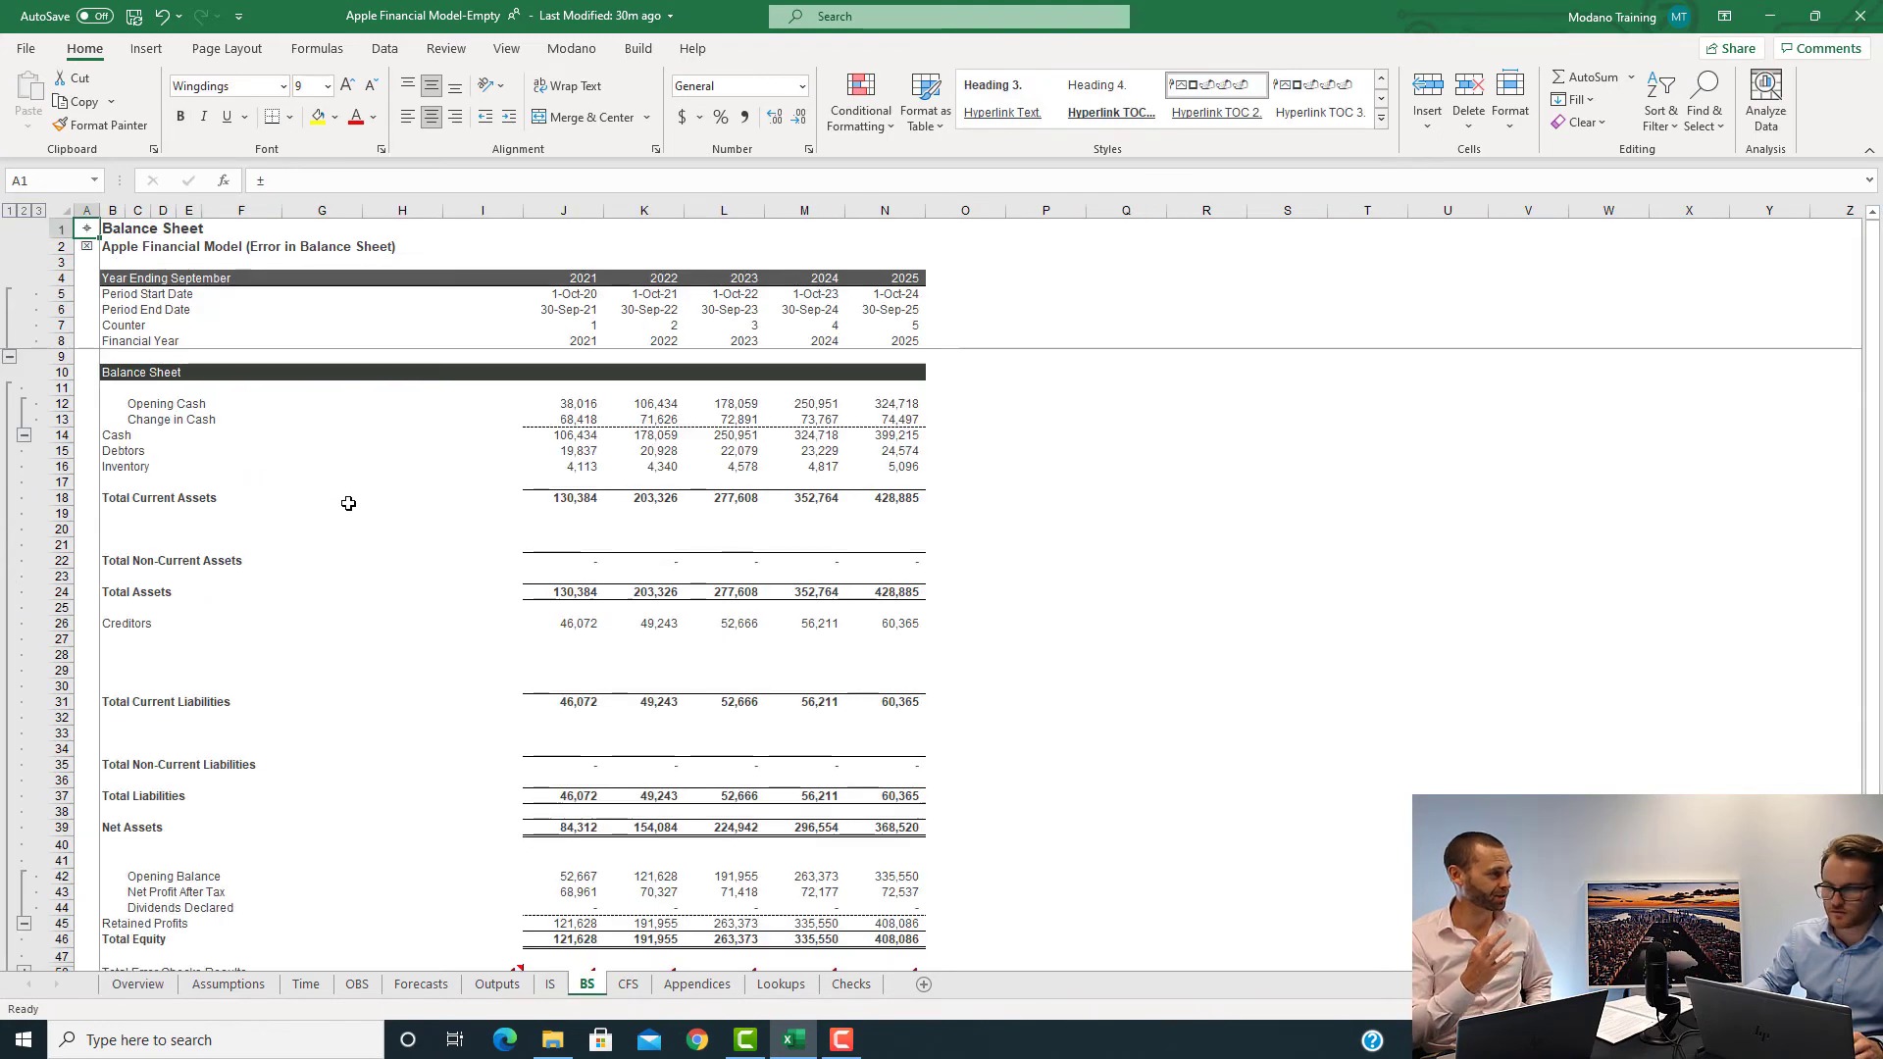
{"action": "left_click", "coordinate": [106, 514]}
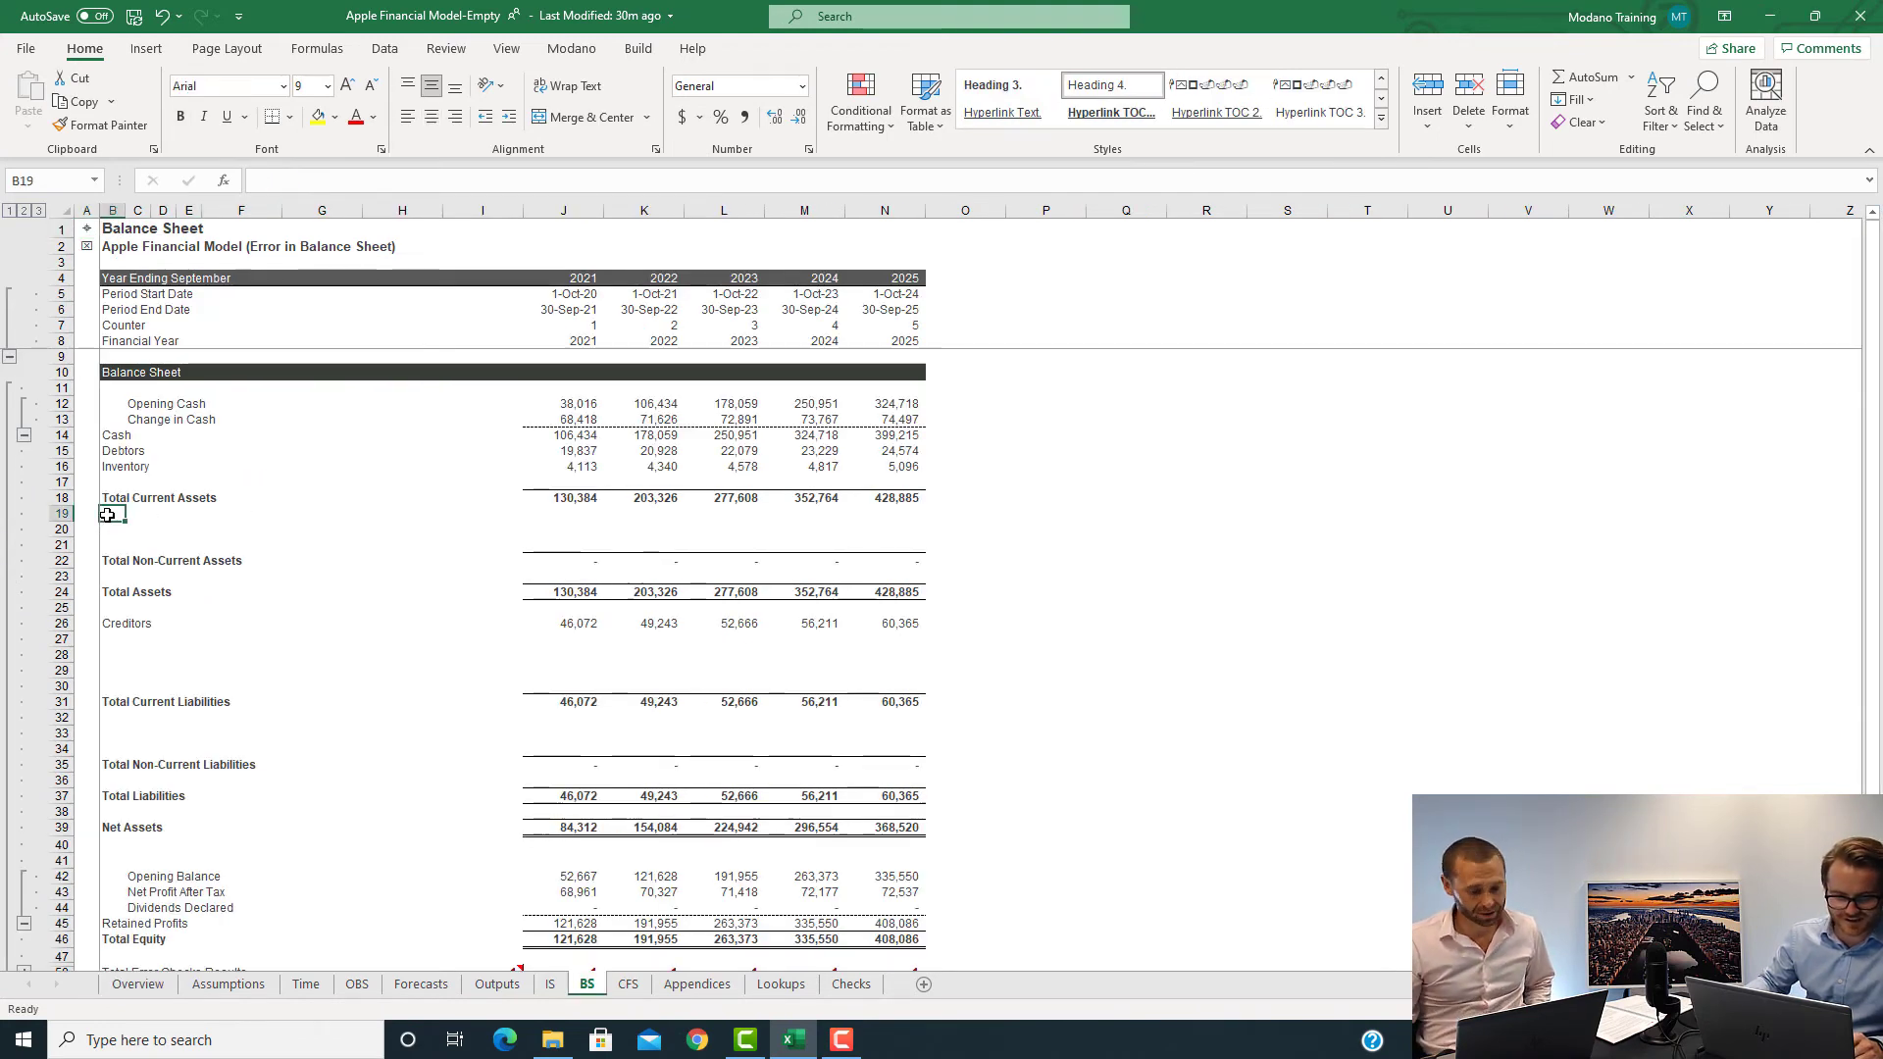
{"action": "left_click", "coordinate": [102, 527]}
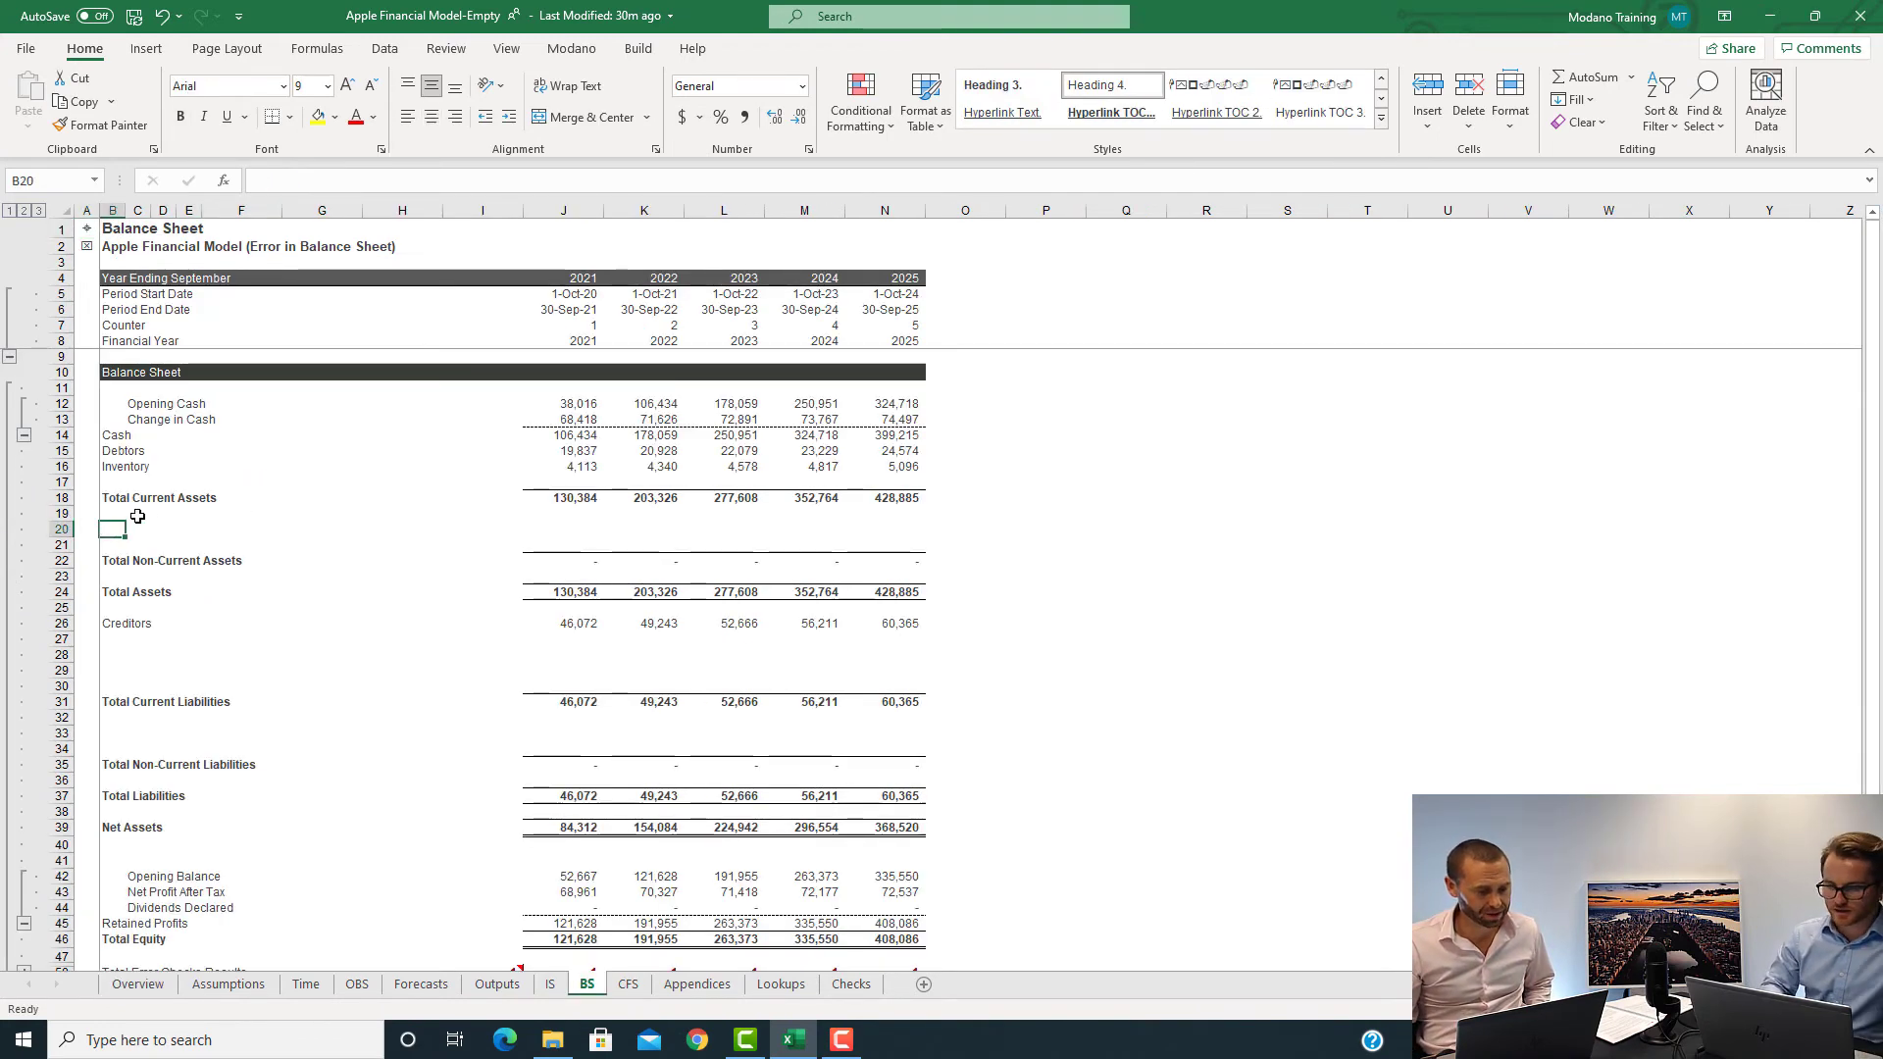
{"action": "type", "text": "Fixed Assets"}
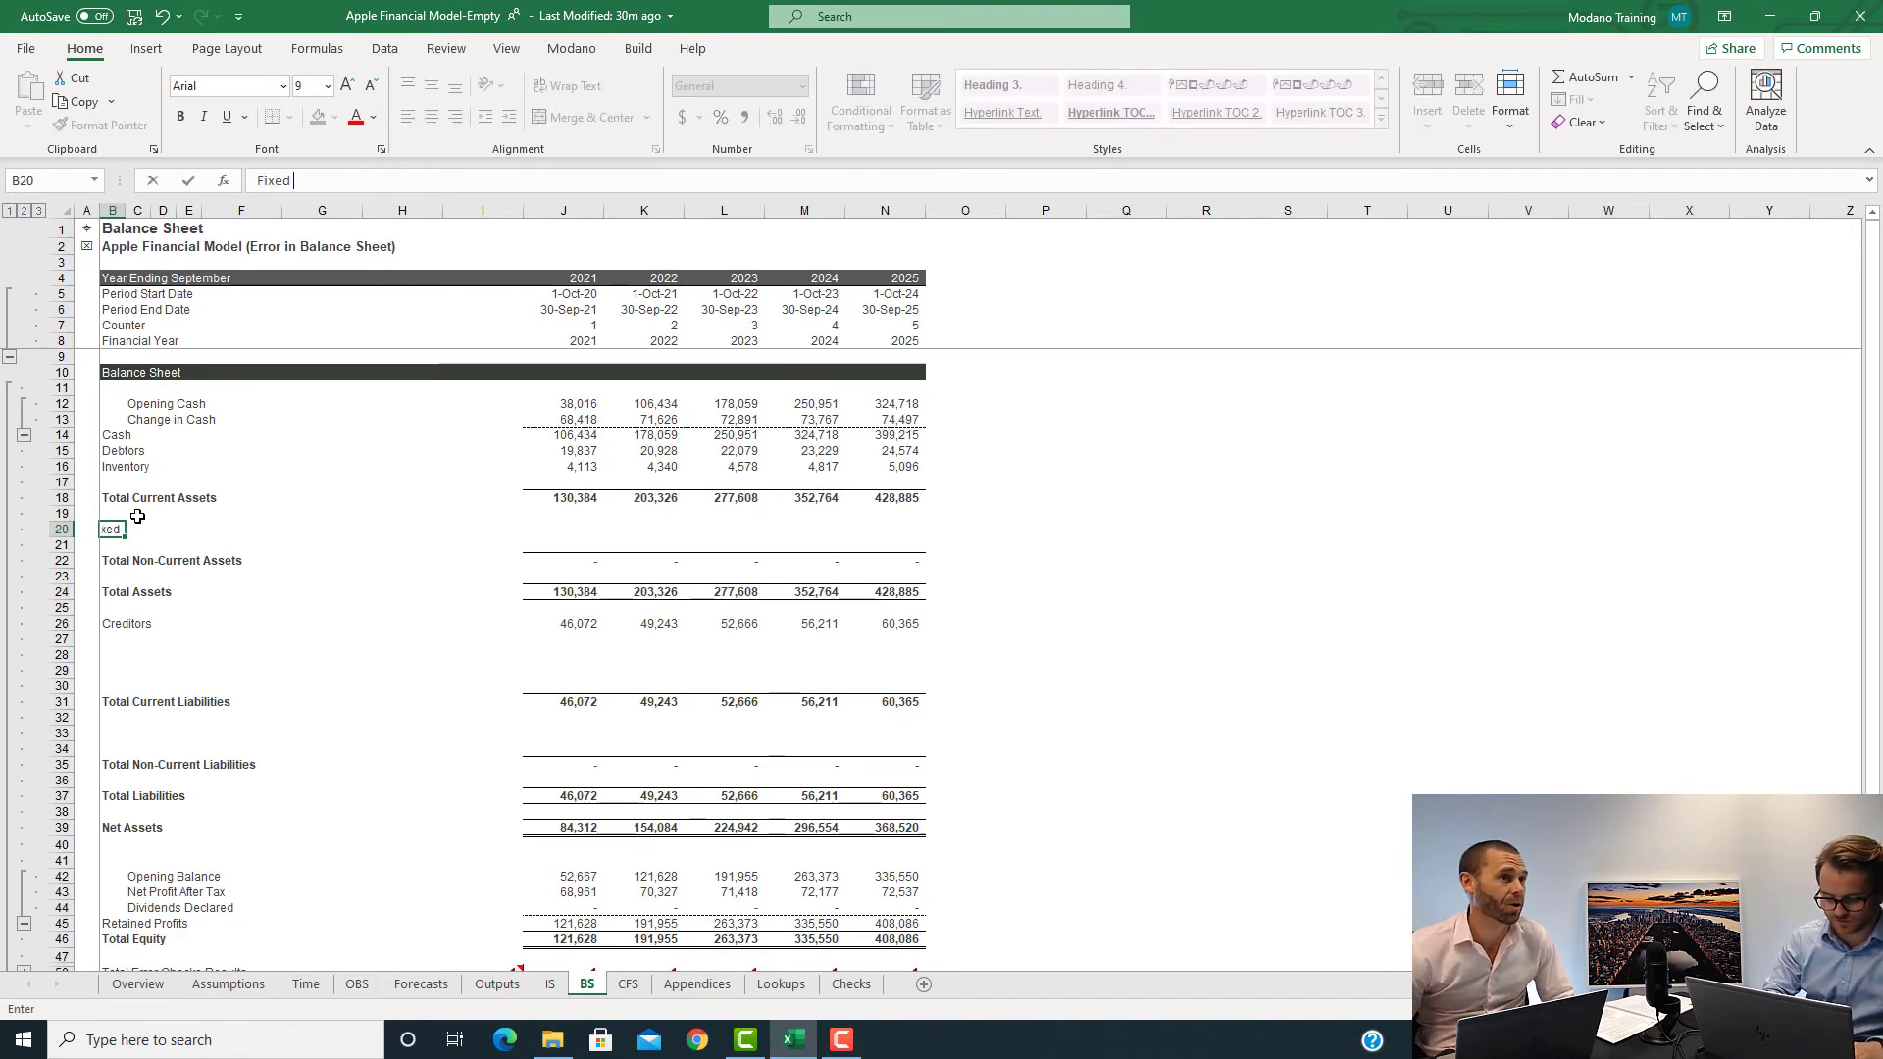
{"action": "key", "text": "Right"}
- Start the 2021 Fixed Assets formula in J20 with an IF test for the first period, =IF(J$7=1,
{"action": "key", "text": "Right"}
{"action": "key", "text": "Right"}
{"action": "key", "text": "Right"}
{"action": "key", "text": "Right"}
{"action": "key", "text": "Right"}
{"action": "key", "text": "Right"}
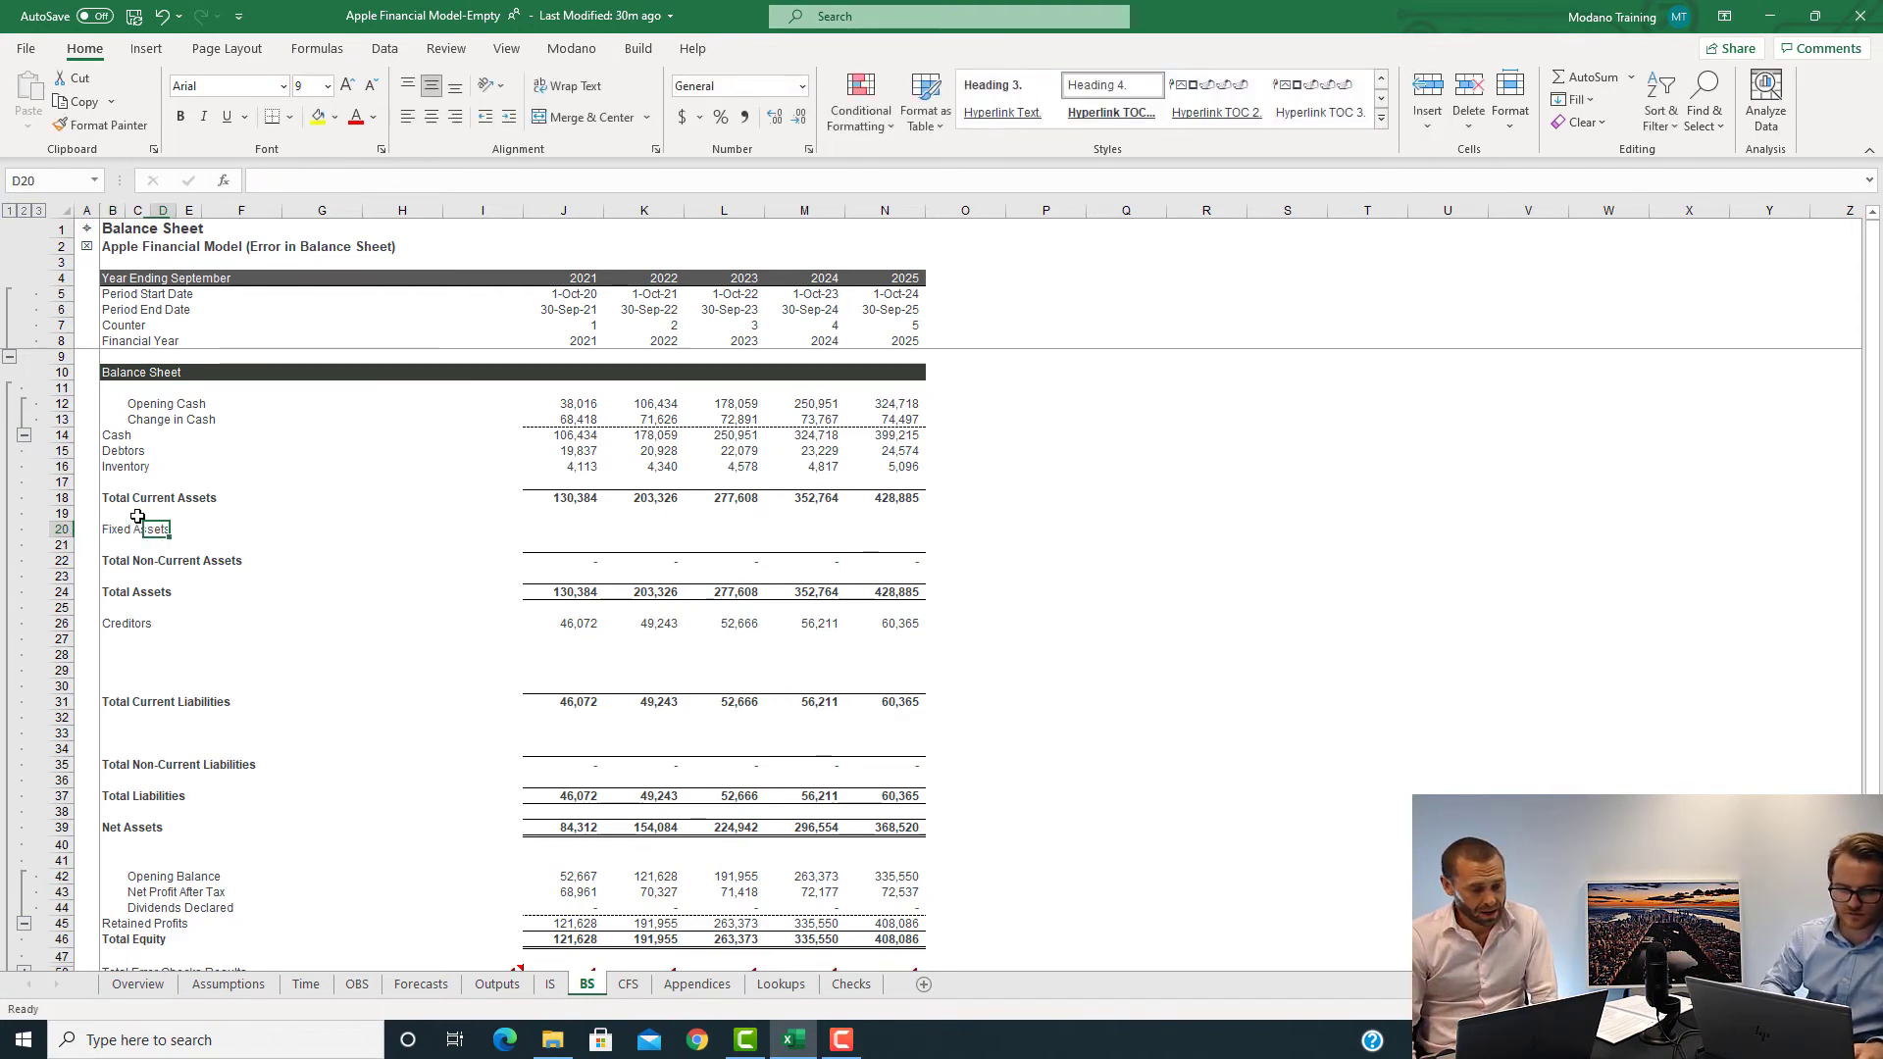
{"action": "key", "text": "Right"}
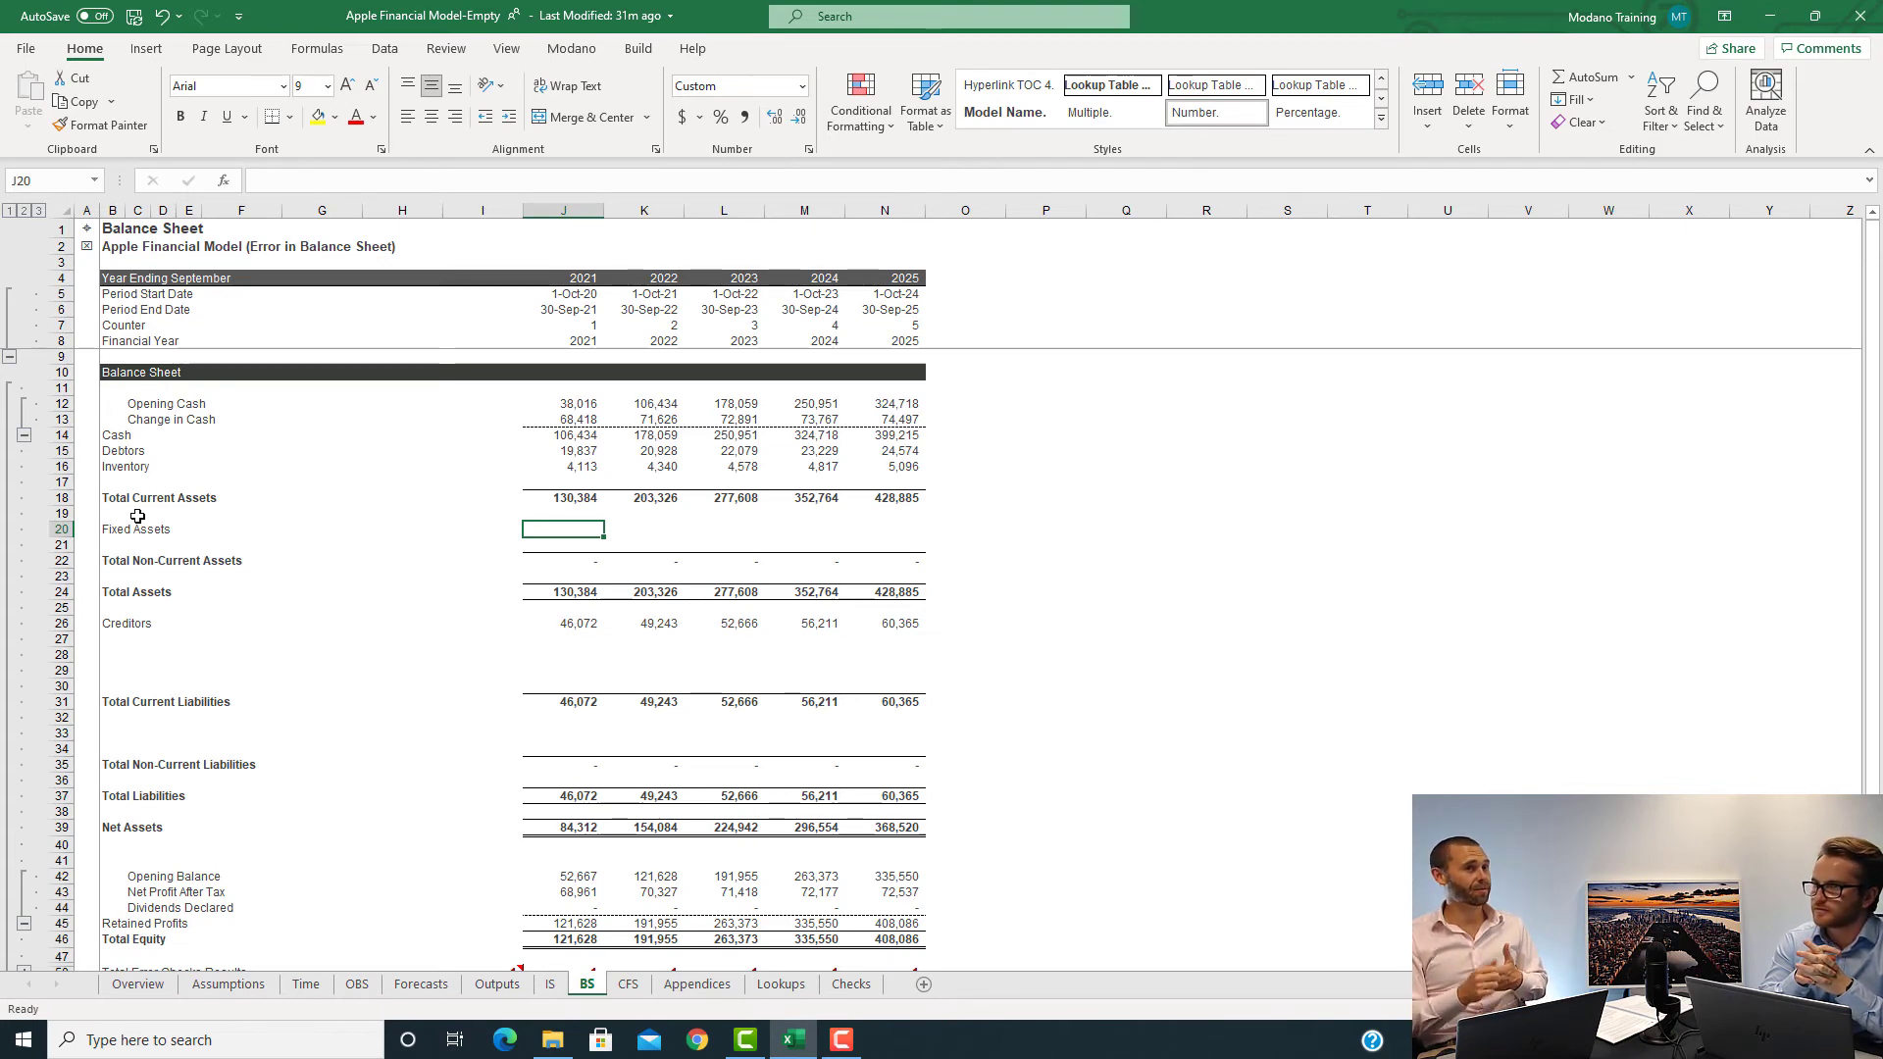
{"action": "type", "text": "=IF("}
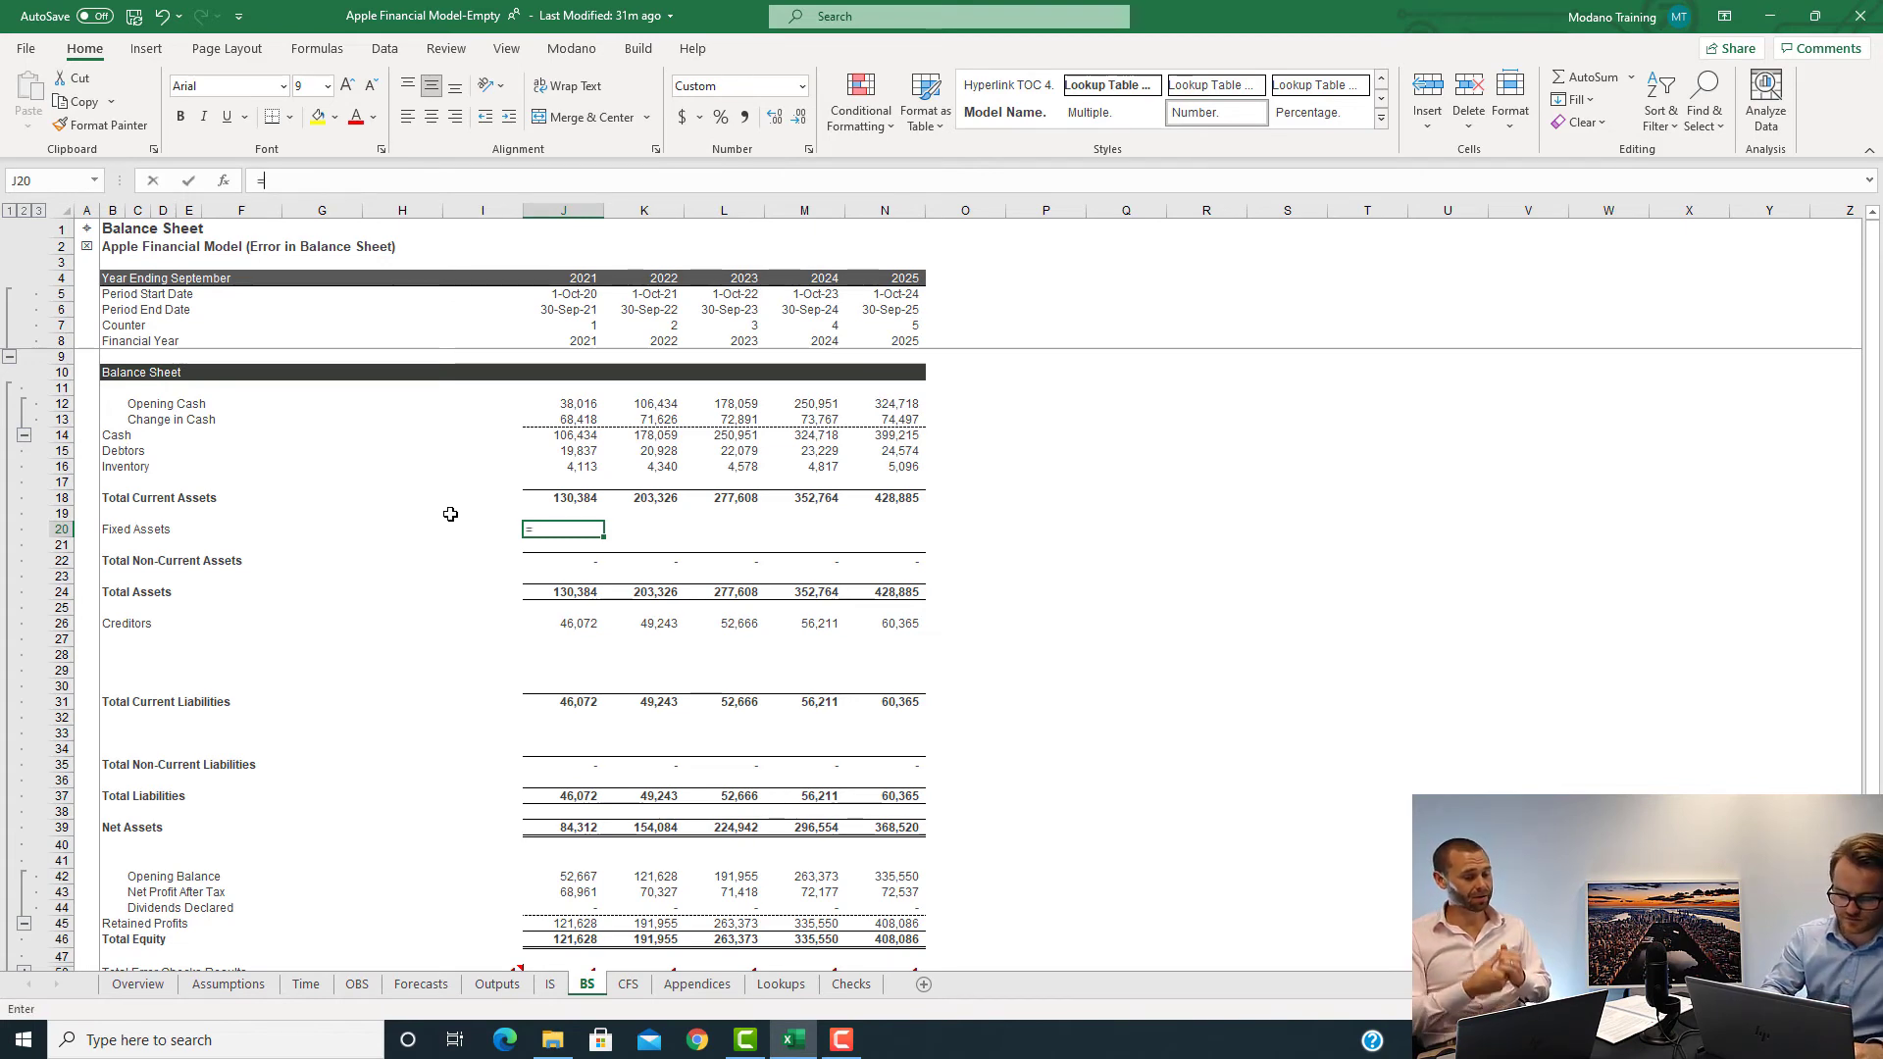
{"action": "left_click", "coordinate": [588, 325]}
{"action": "key", "text": "F4"}
{"action": "key", "text": "F4"}
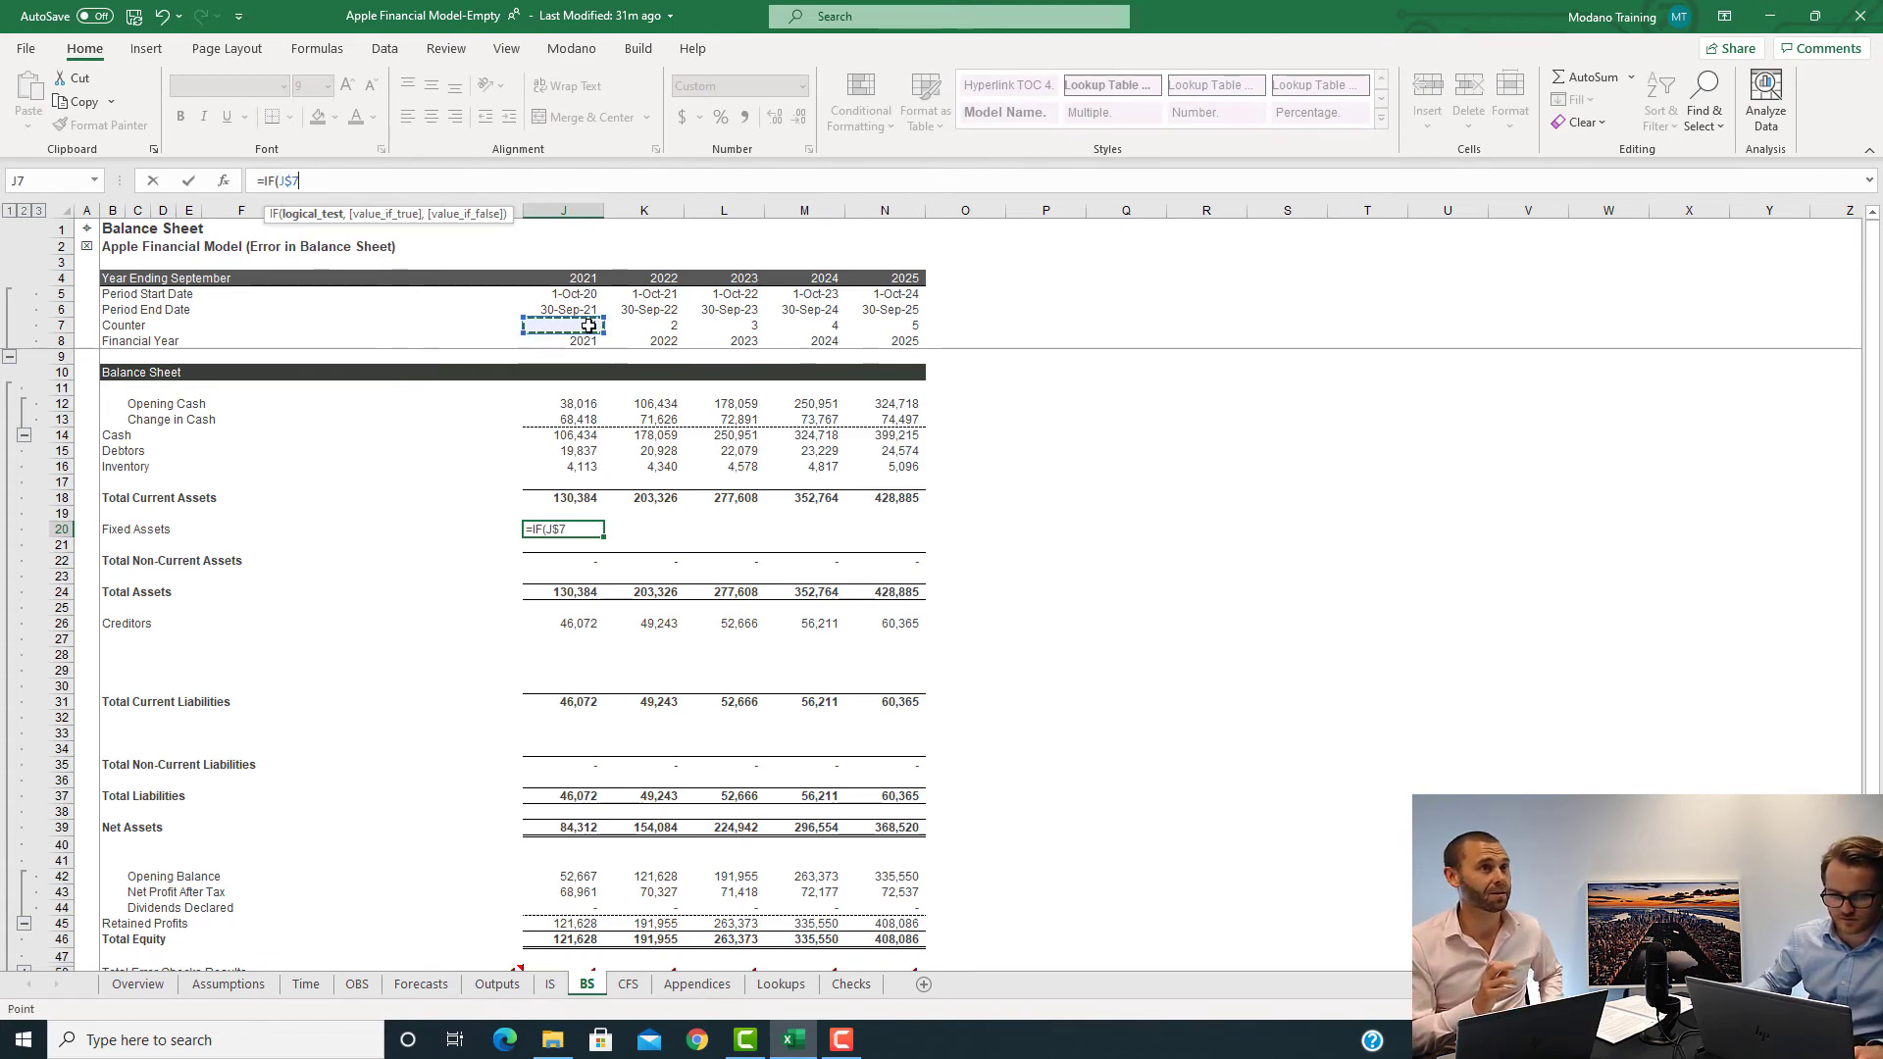
{"action": "type", "text": "=1"}
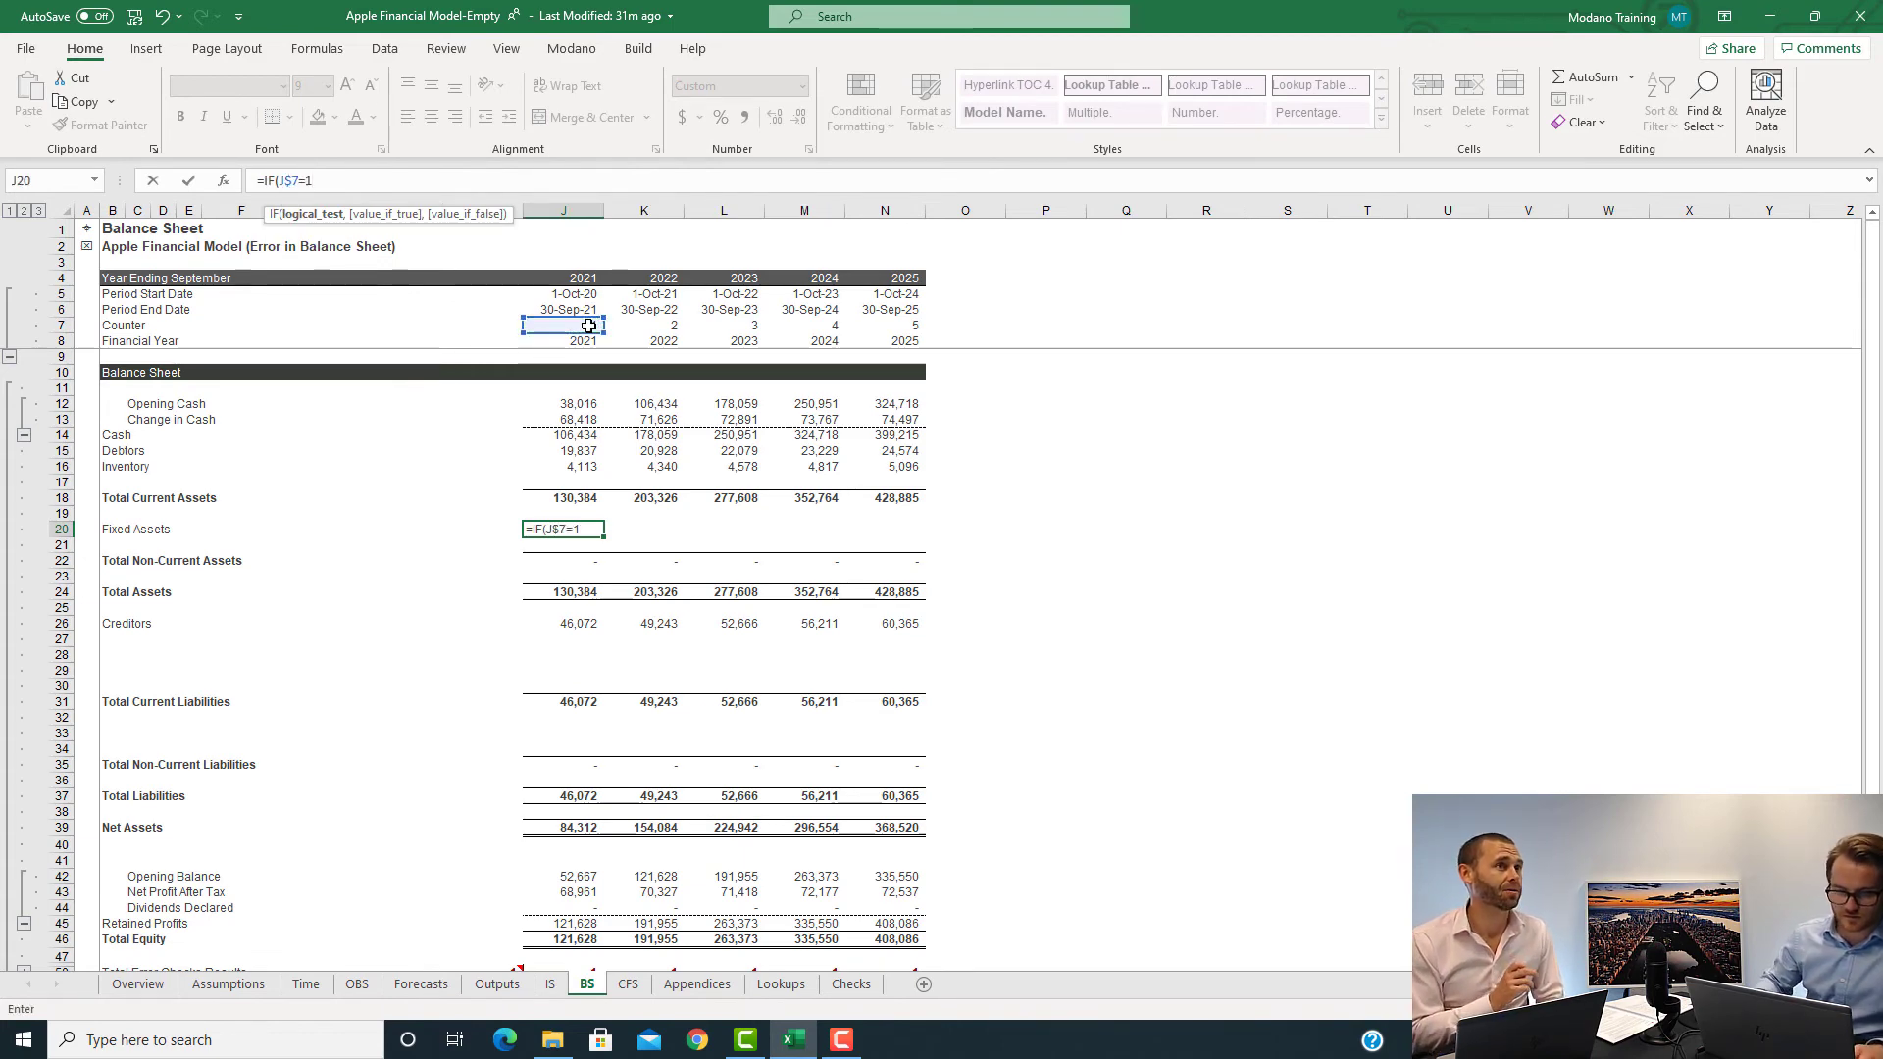
{"action": "type", "text": ","}
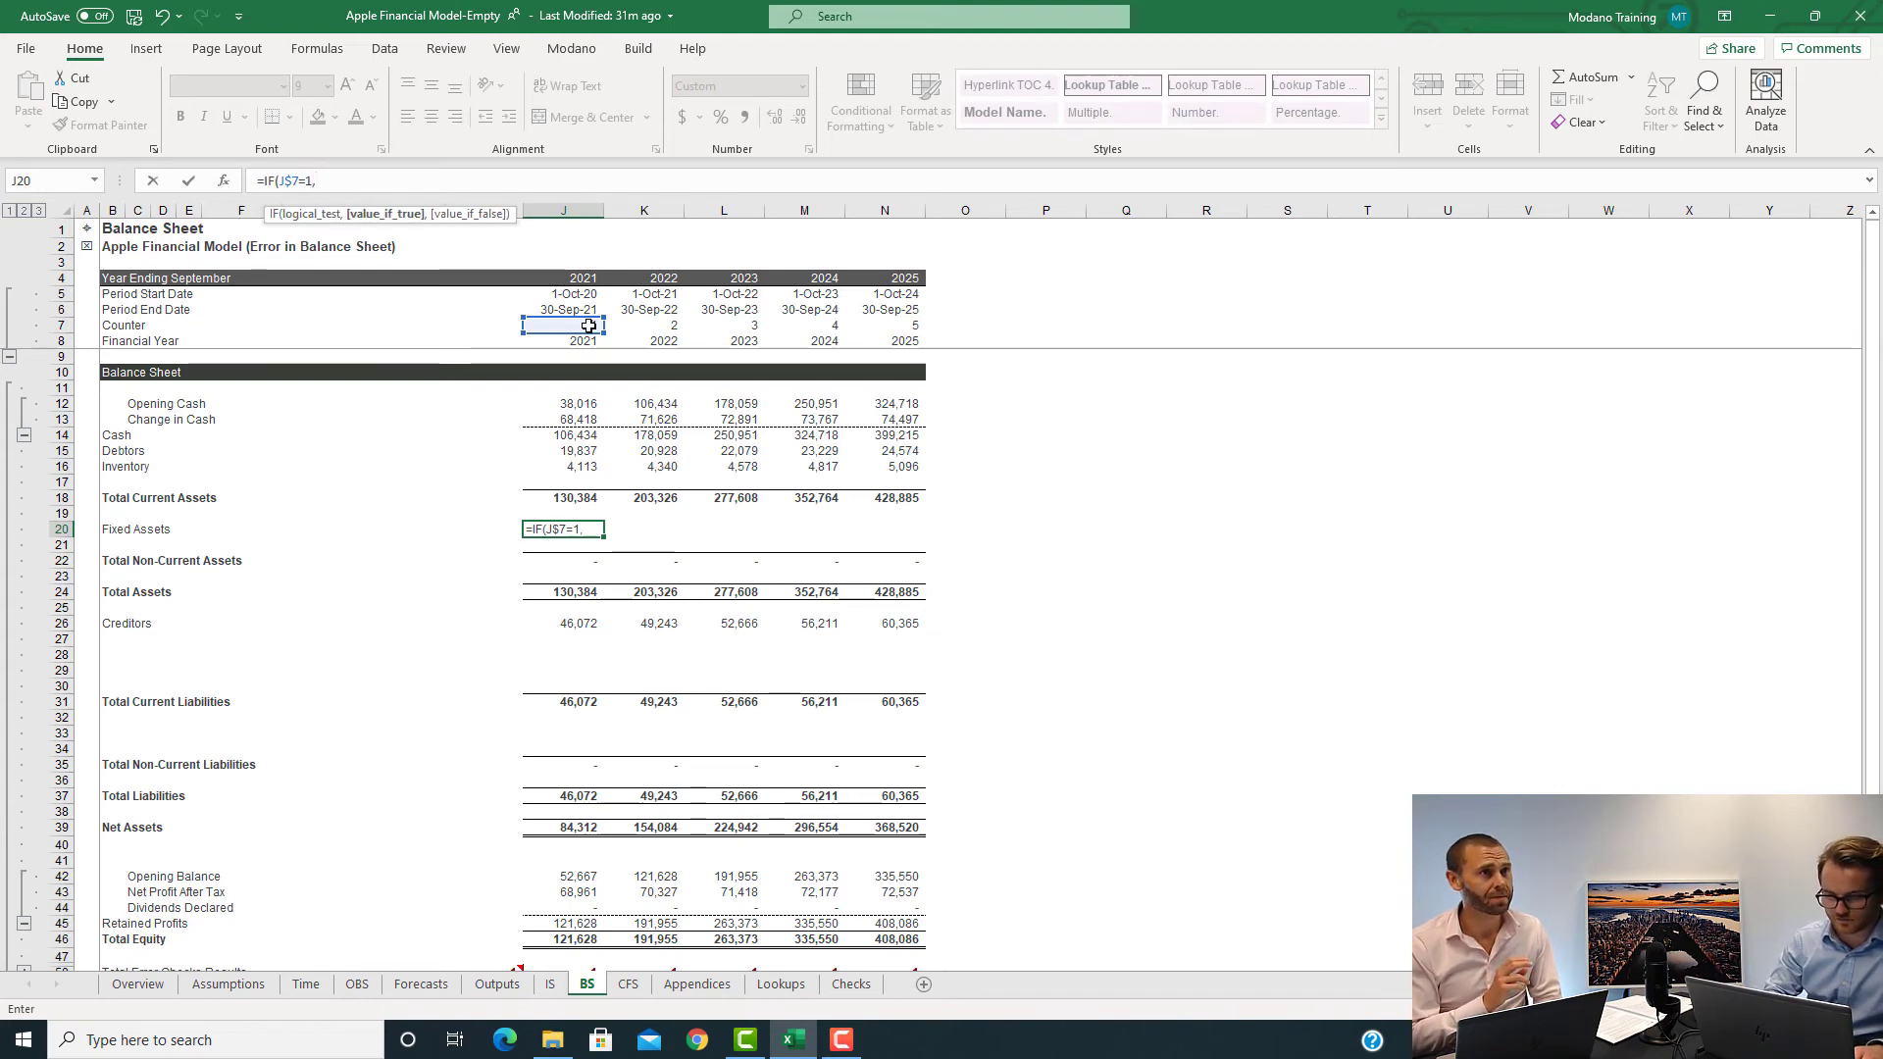
- Use the opening Fixed Assets balance on the OBS sheet, OBS!$J12, as the J20 formula's value for the first period
{"action": "left_click", "coordinate": [357, 984]}
{"action": "left_click", "coordinate": [577, 402]}
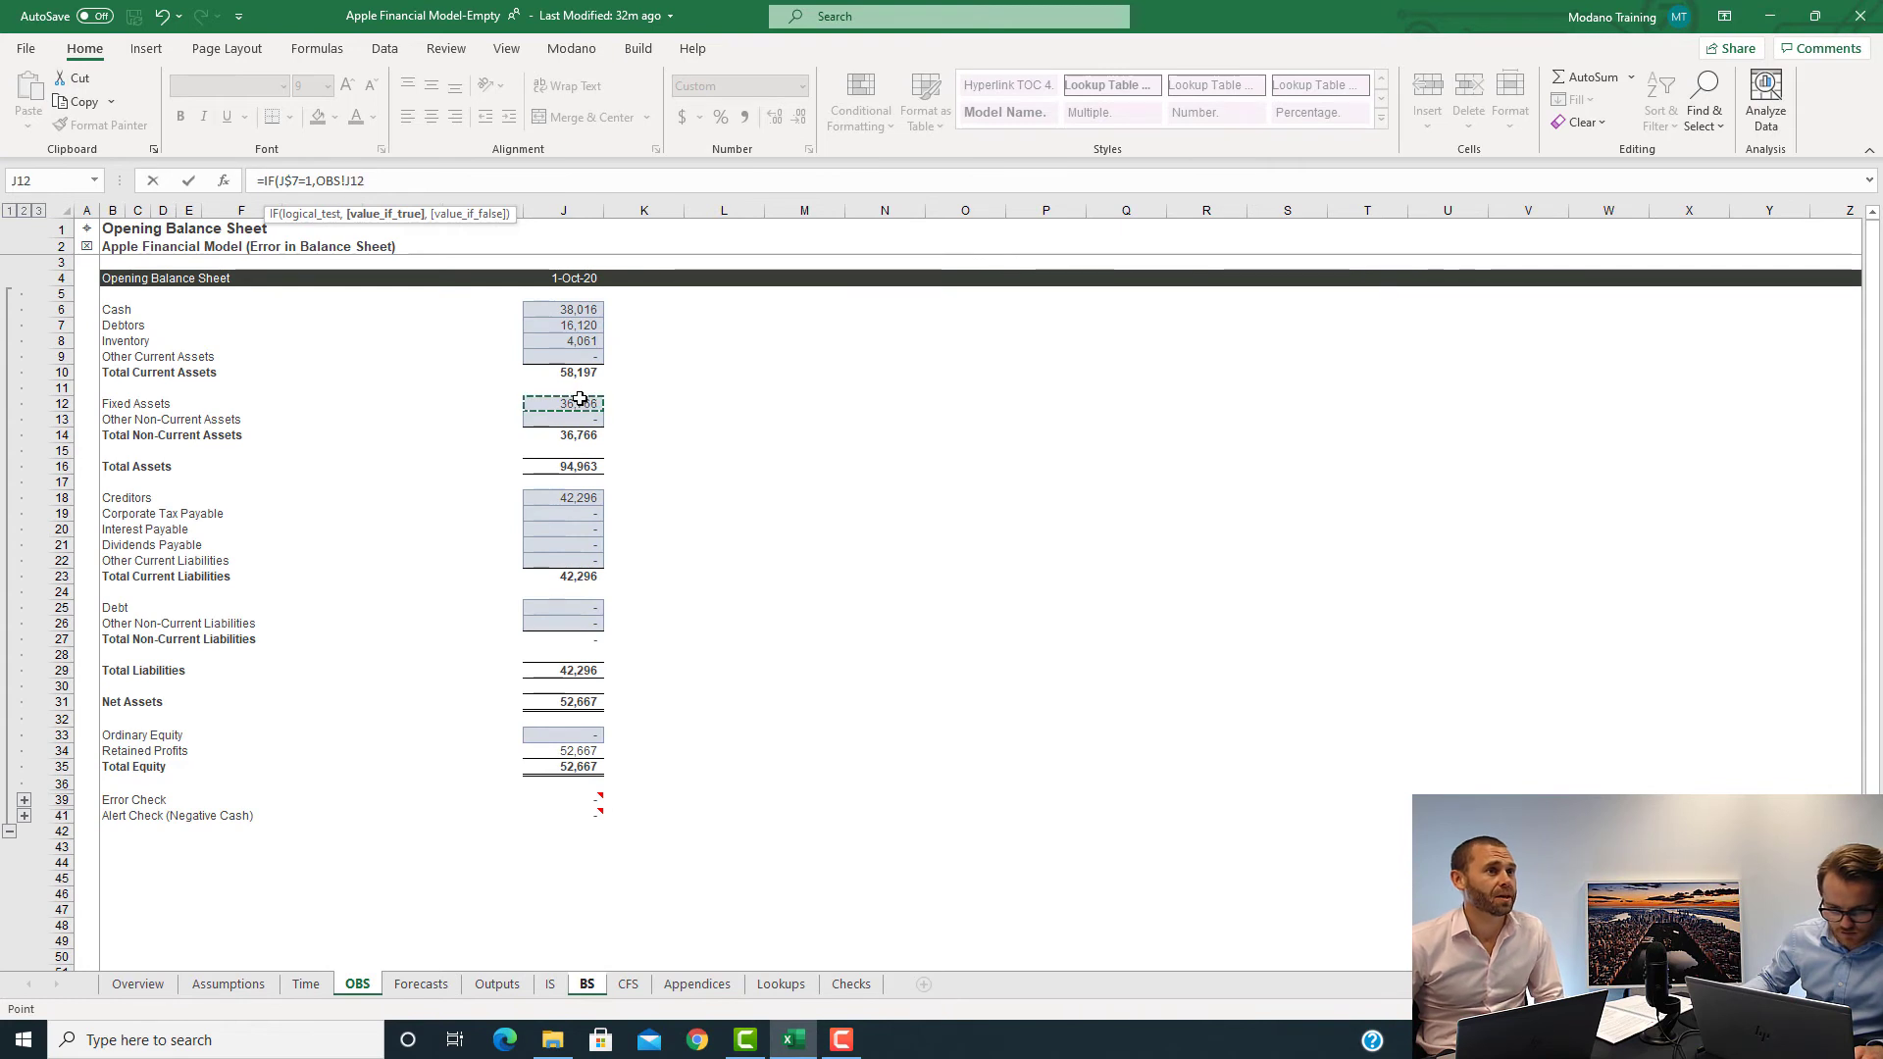
{"action": "key", "text": "F4"}
{"action": "key", "text": "F4"}
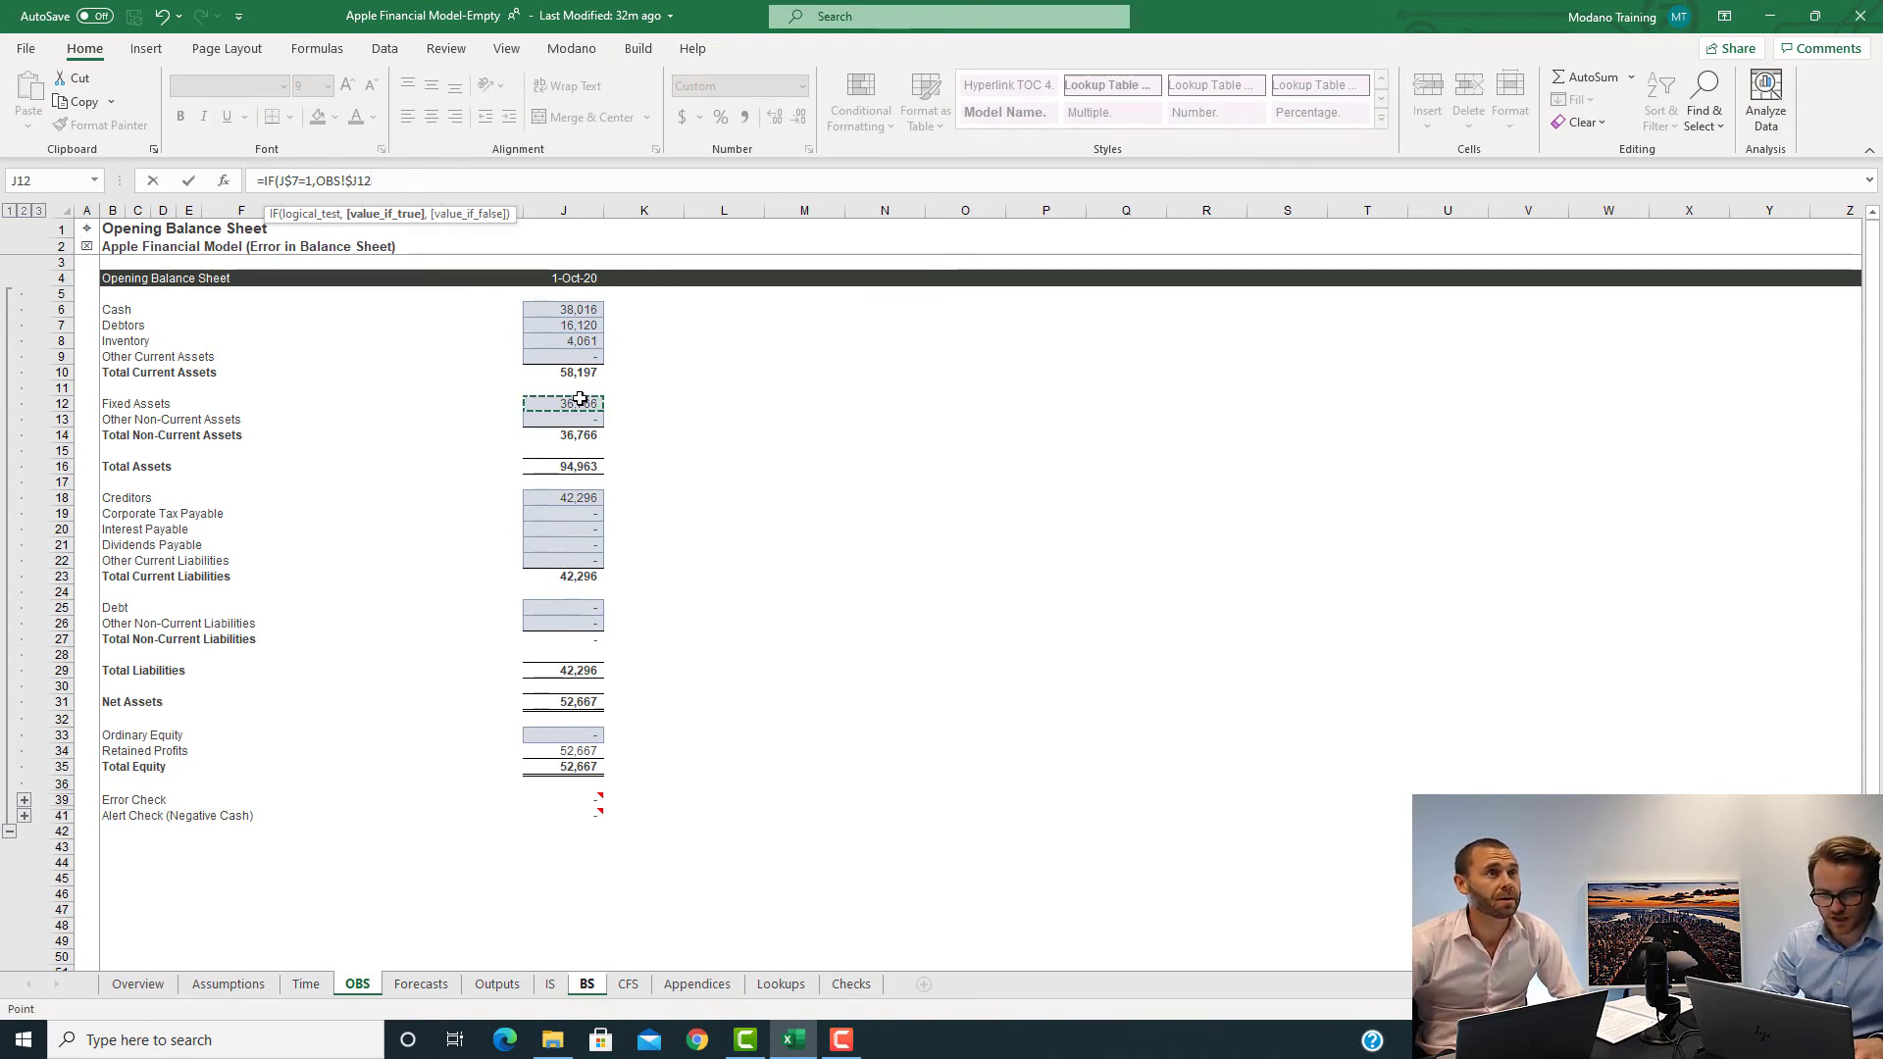
{"action": "type", "text": ","}
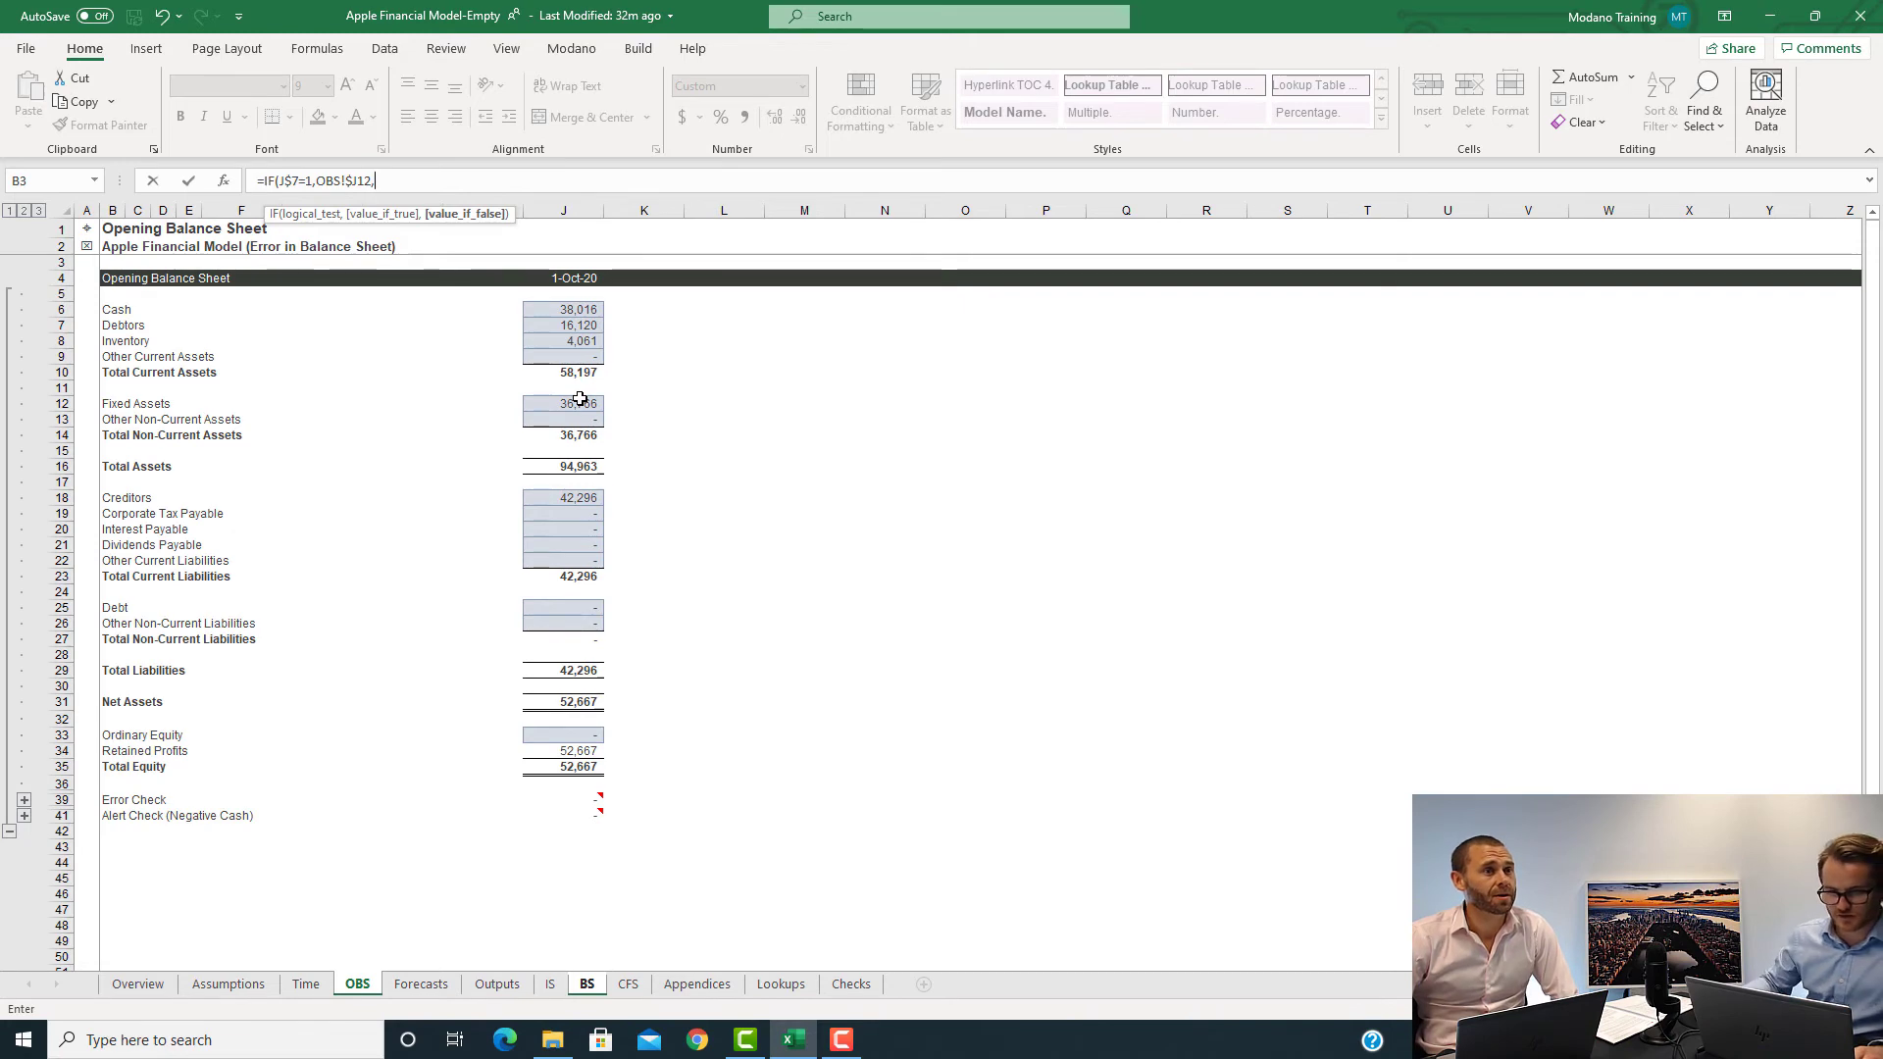
- Complete the 2021 Fixed Assets formula with the prior period's balance I20 as the false value: =IF(J$7=1,OBS!$J12,I20)
{"action": "left_click", "coordinate": [585, 986]}
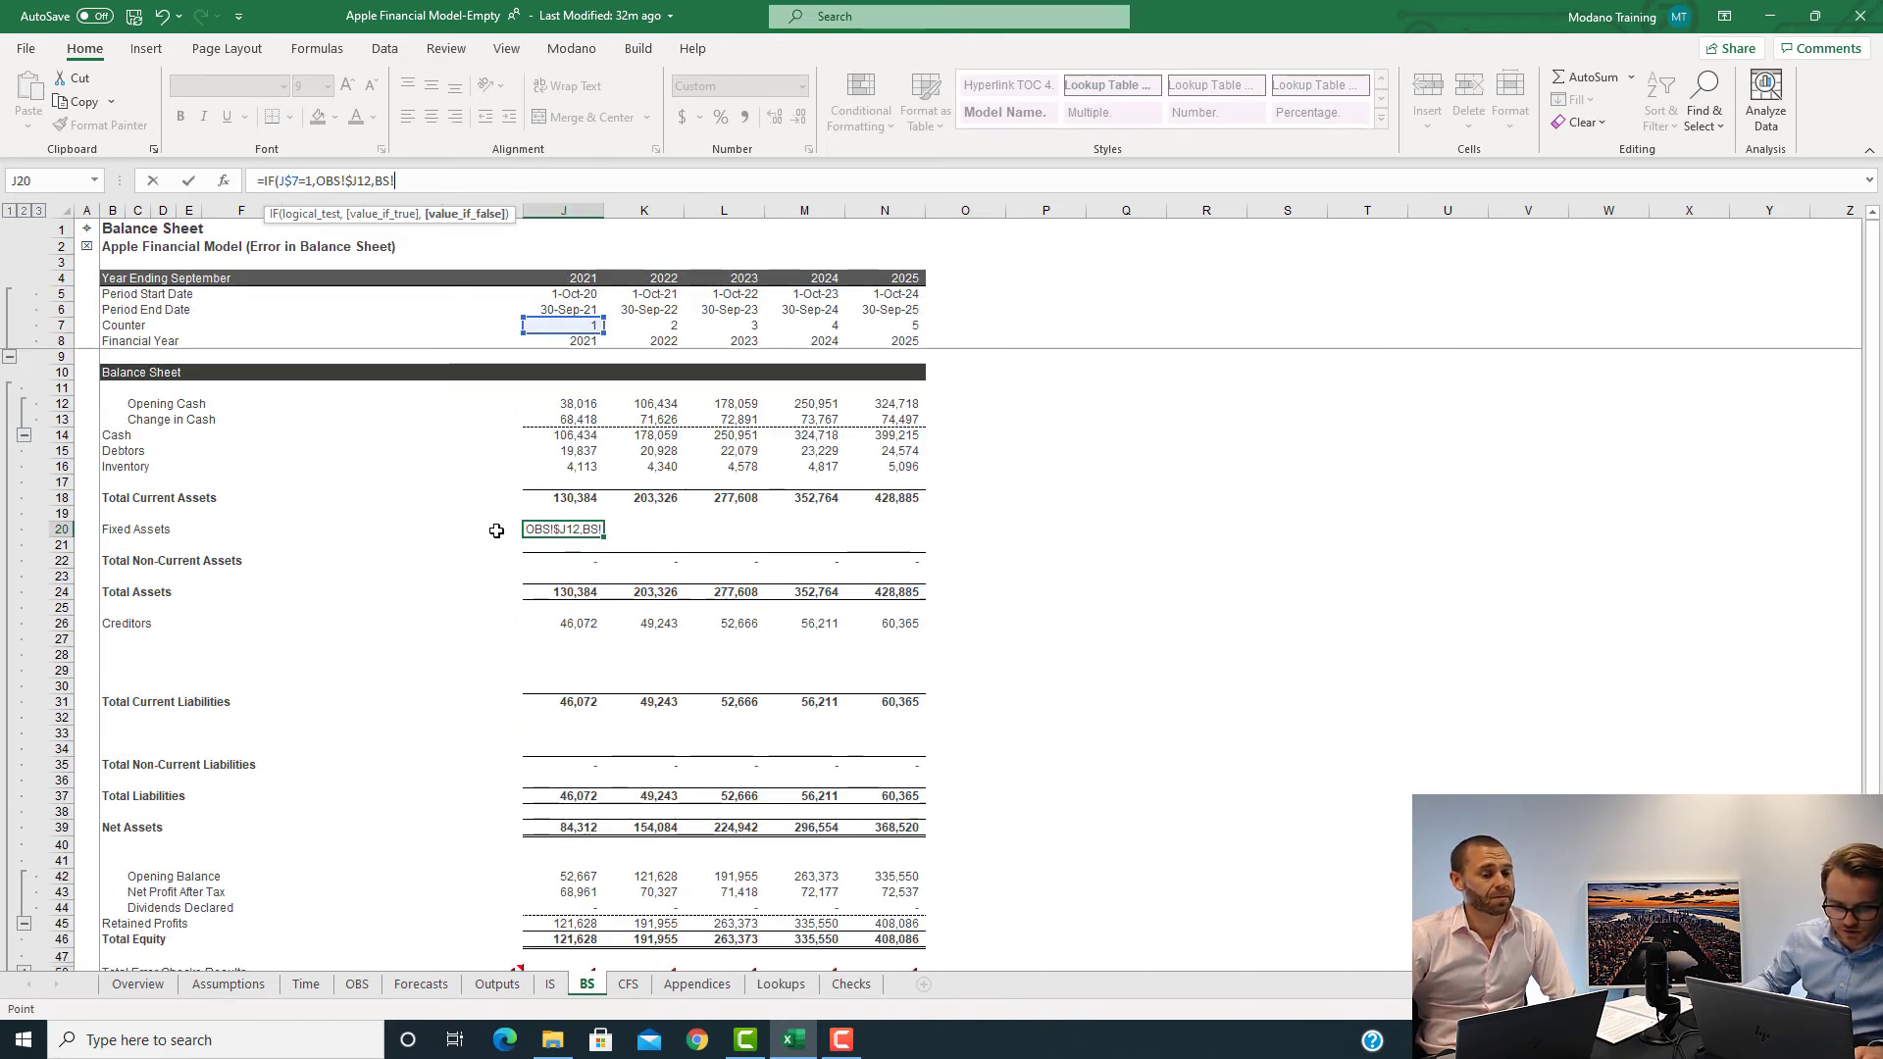
{"action": "left_click", "coordinate": [497, 531]}
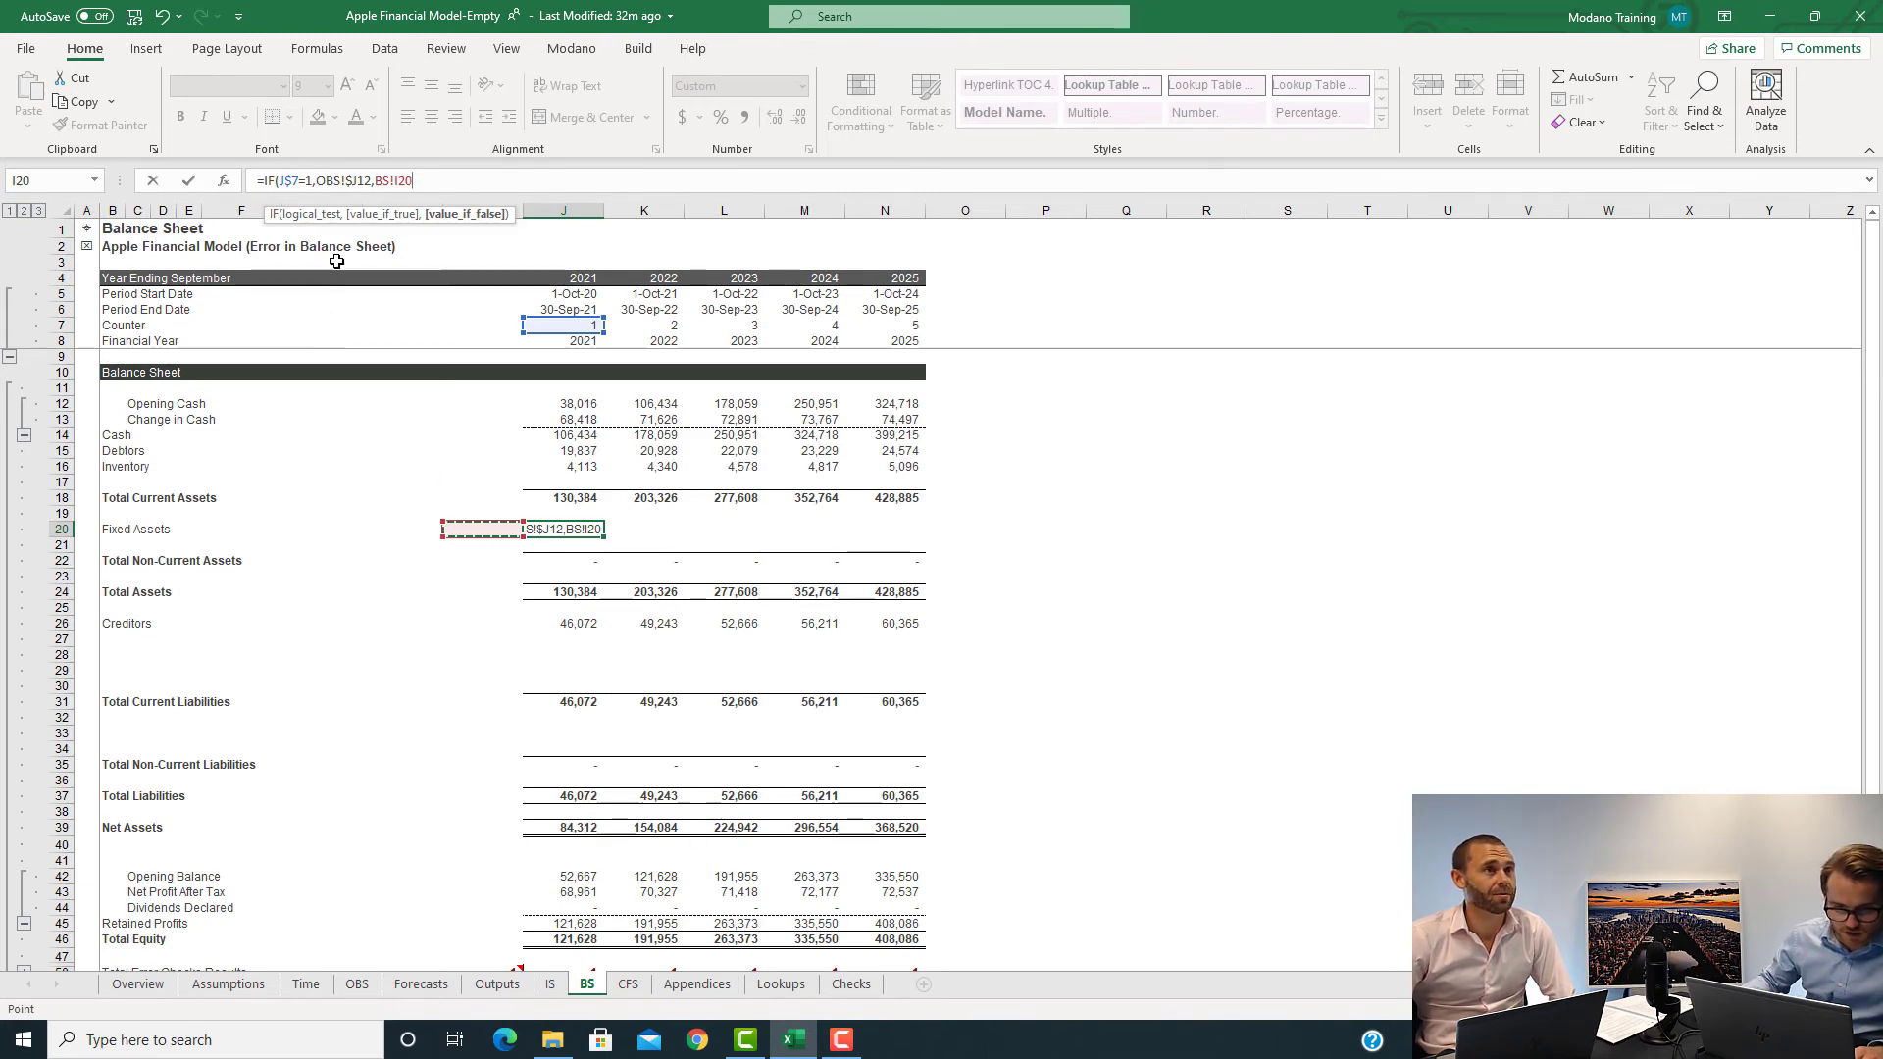
{"action": "left_click", "coordinate": [403, 171]}
{"action": "key", "text": "BackSpace"}
{"action": "key", "text": "BackSpace"}
{"action": "key", "text": "BackSpace"}
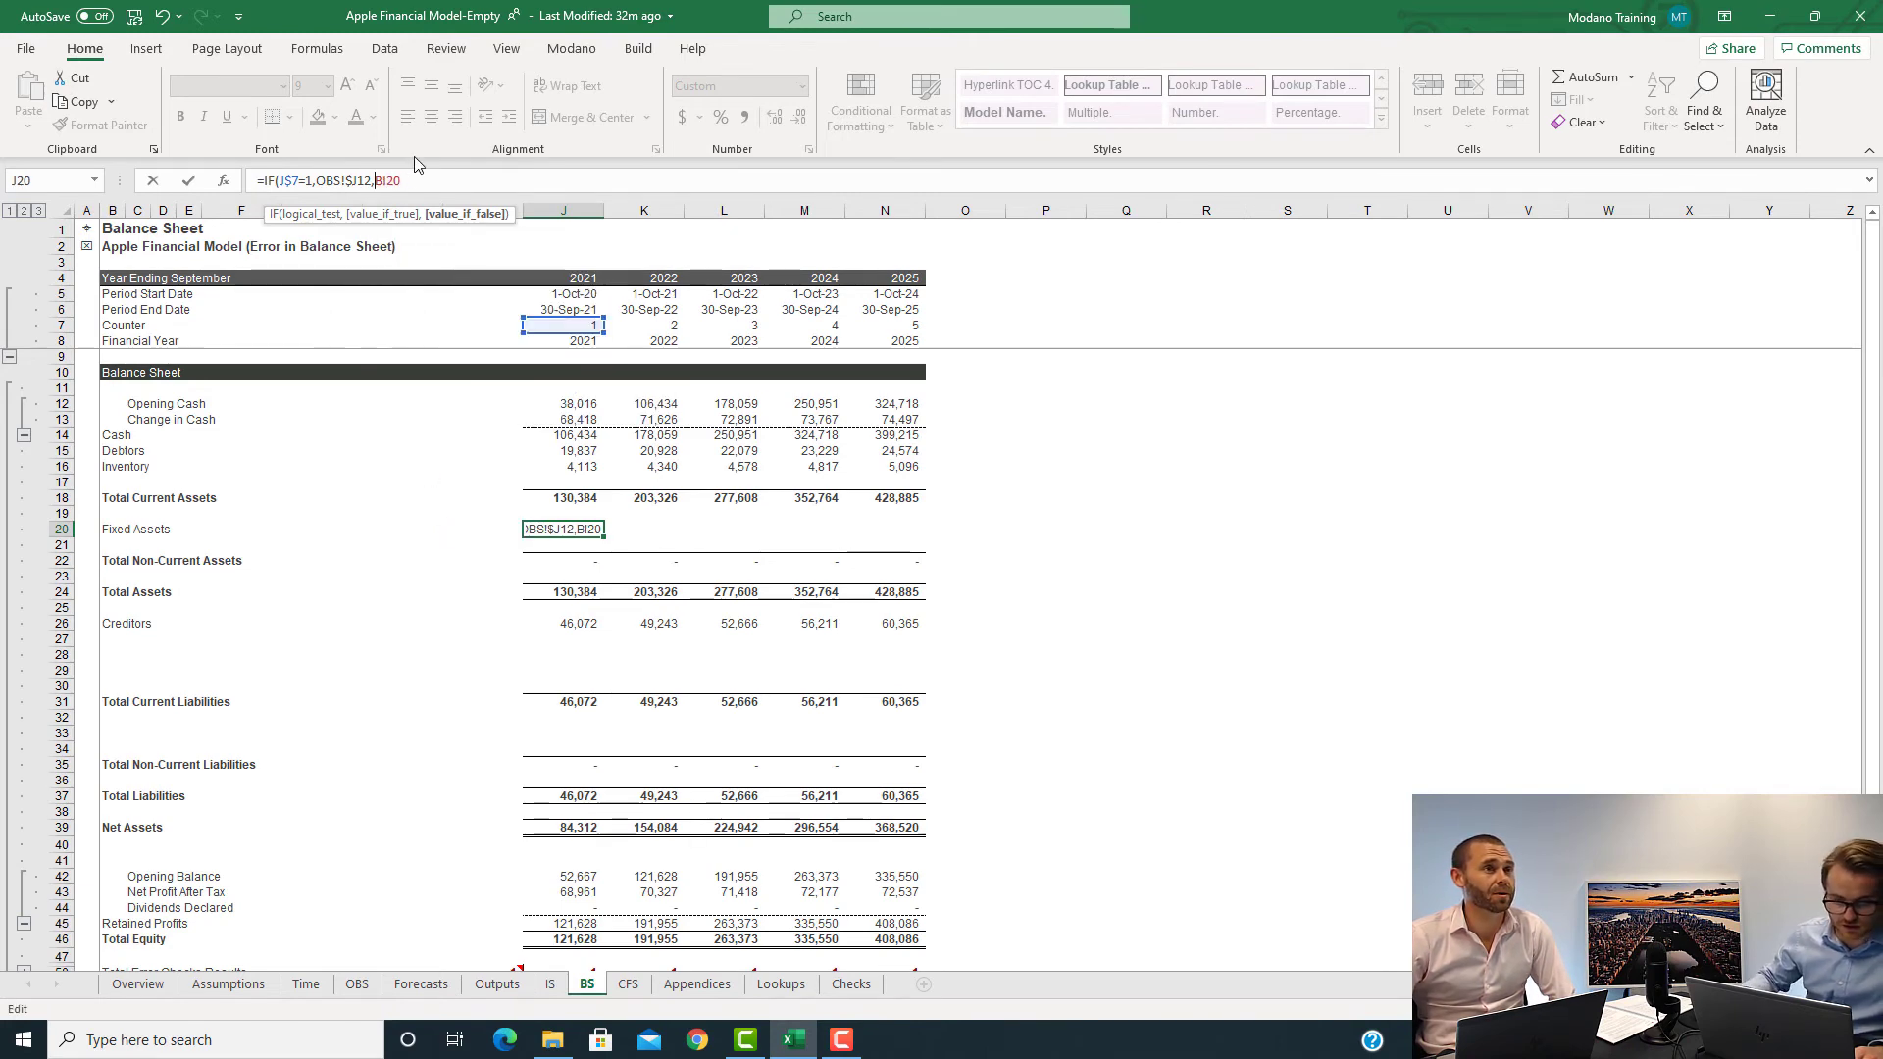
{"action": "key", "text": "End"}
{"action": "type", "text": ")"}
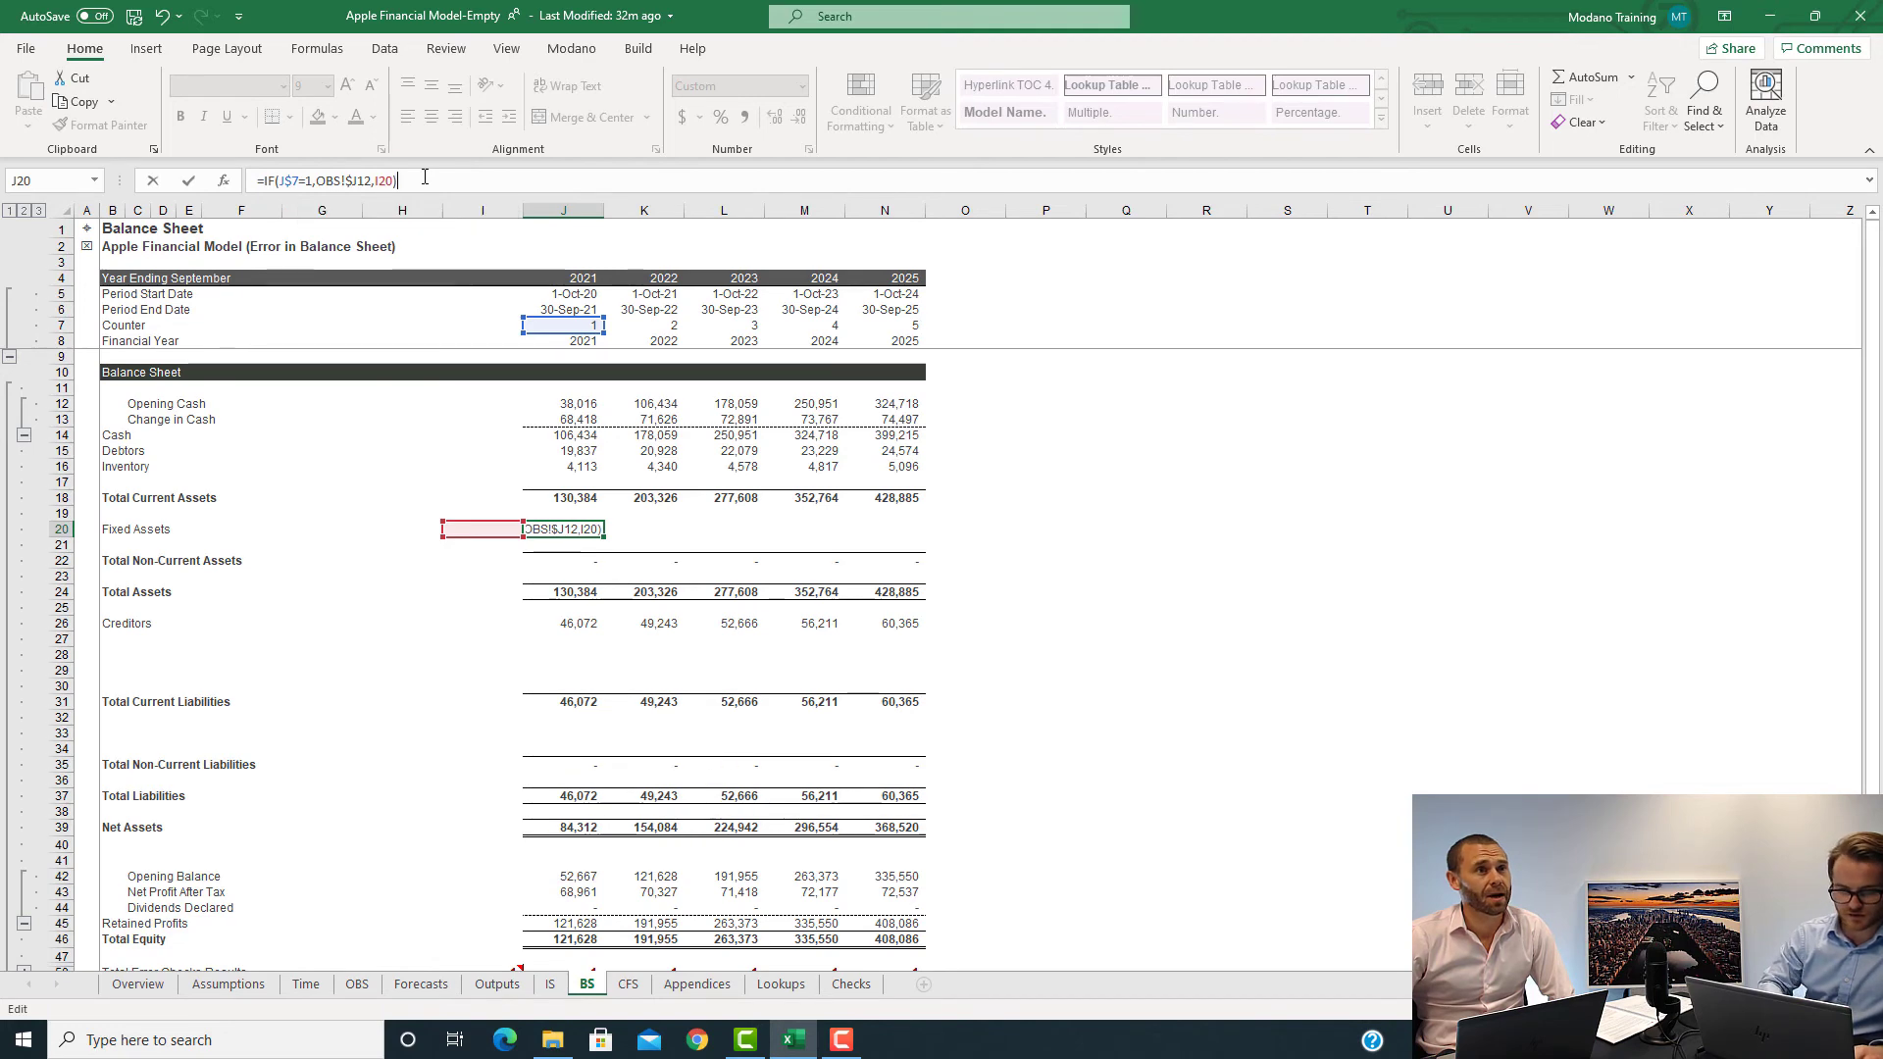
{"action": "key", "text": "Return"}
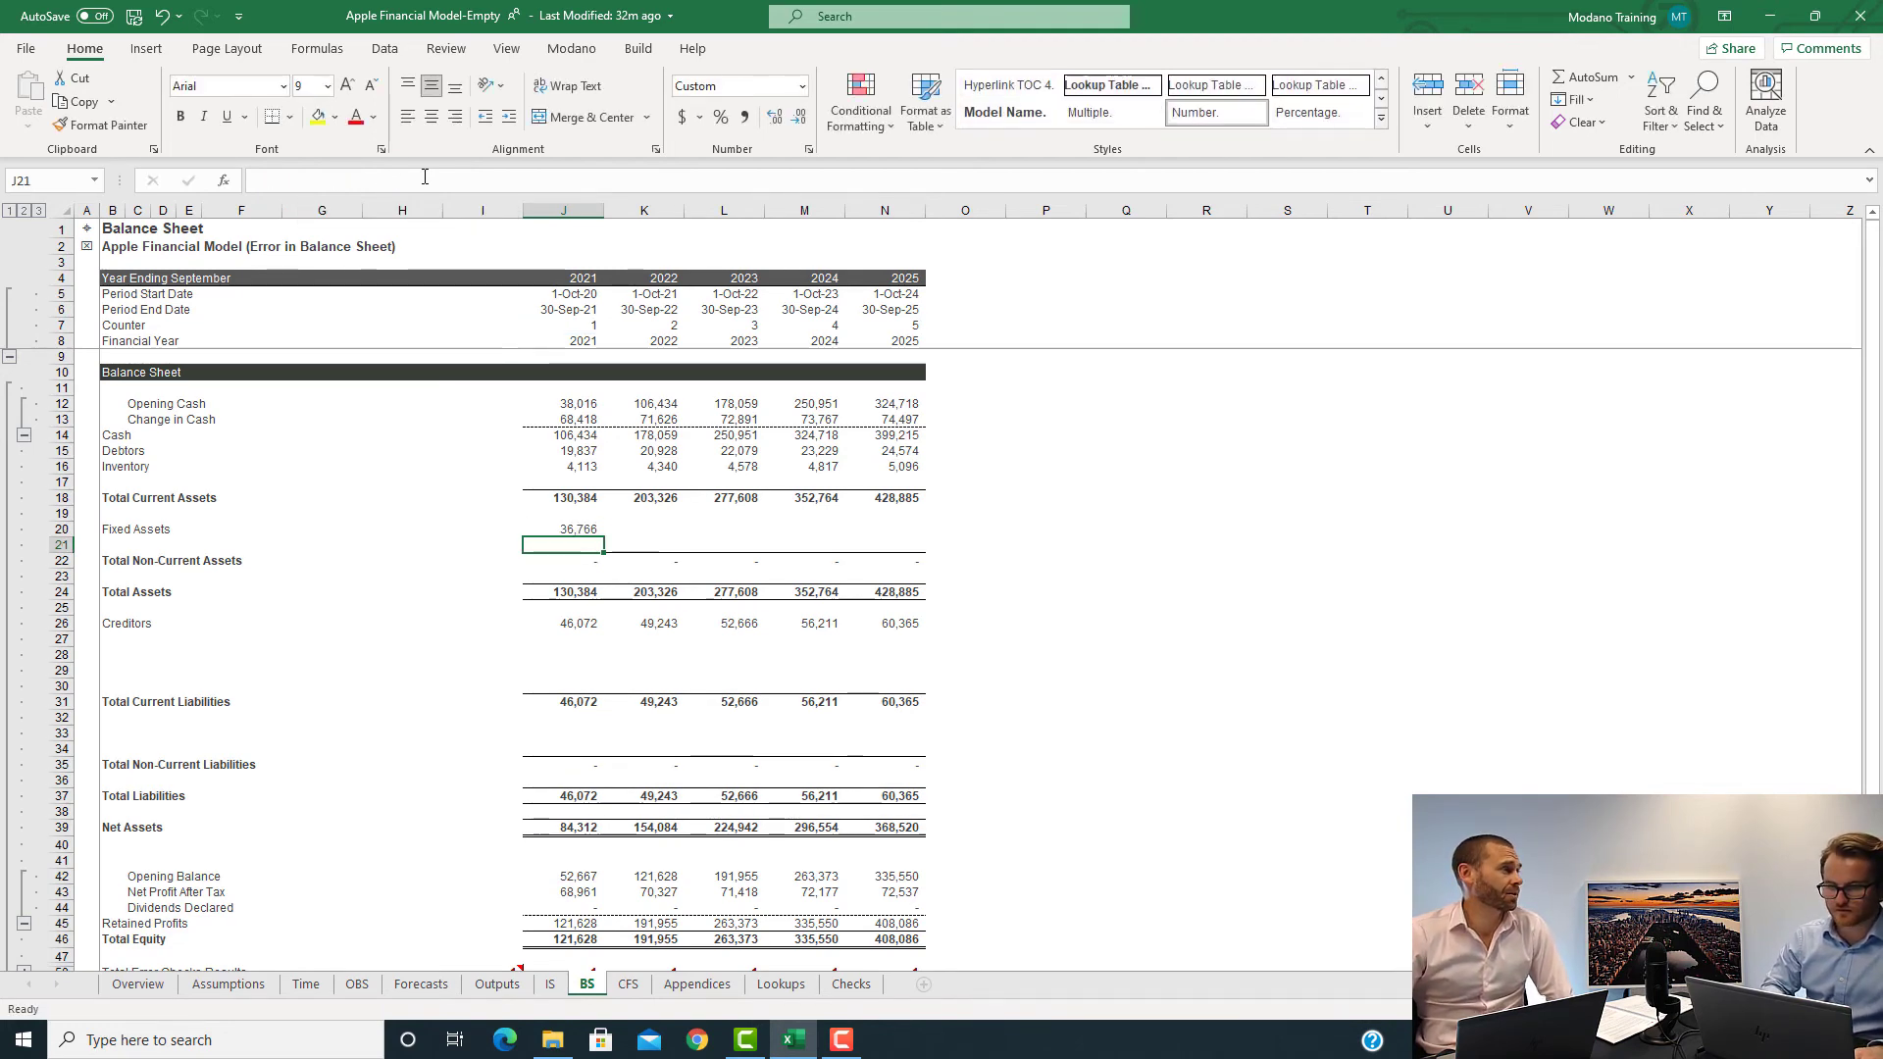
- Fill the opening-balance formula for Fixed Assets across from J20 to N20 and return to J20
{"action": "key", "text": "Up"}
{"action": "key", "text": "shift+Right"}
{"action": "key", "text": "shift+Right"}
{"action": "key", "text": "shift+Right"}
{"action": "key", "text": "shift+Right"}
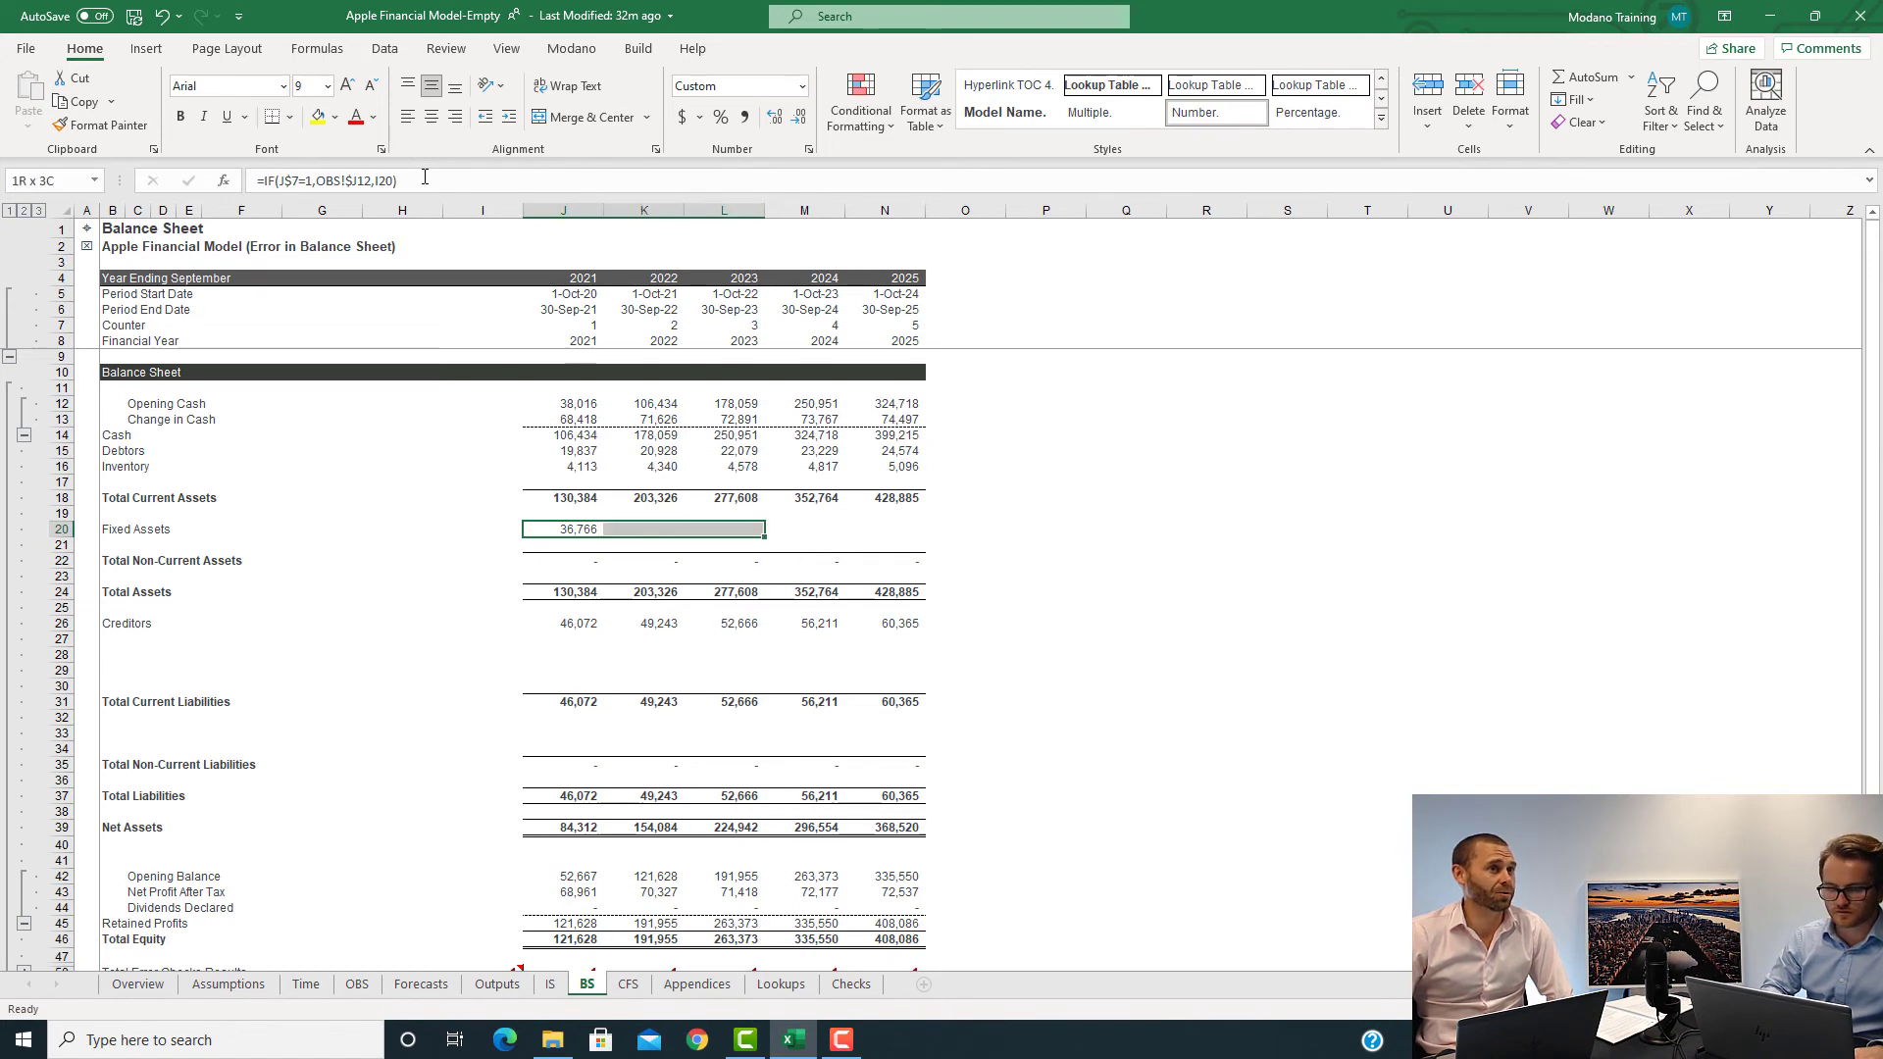
{"action": "key", "text": "ctrl+r"}
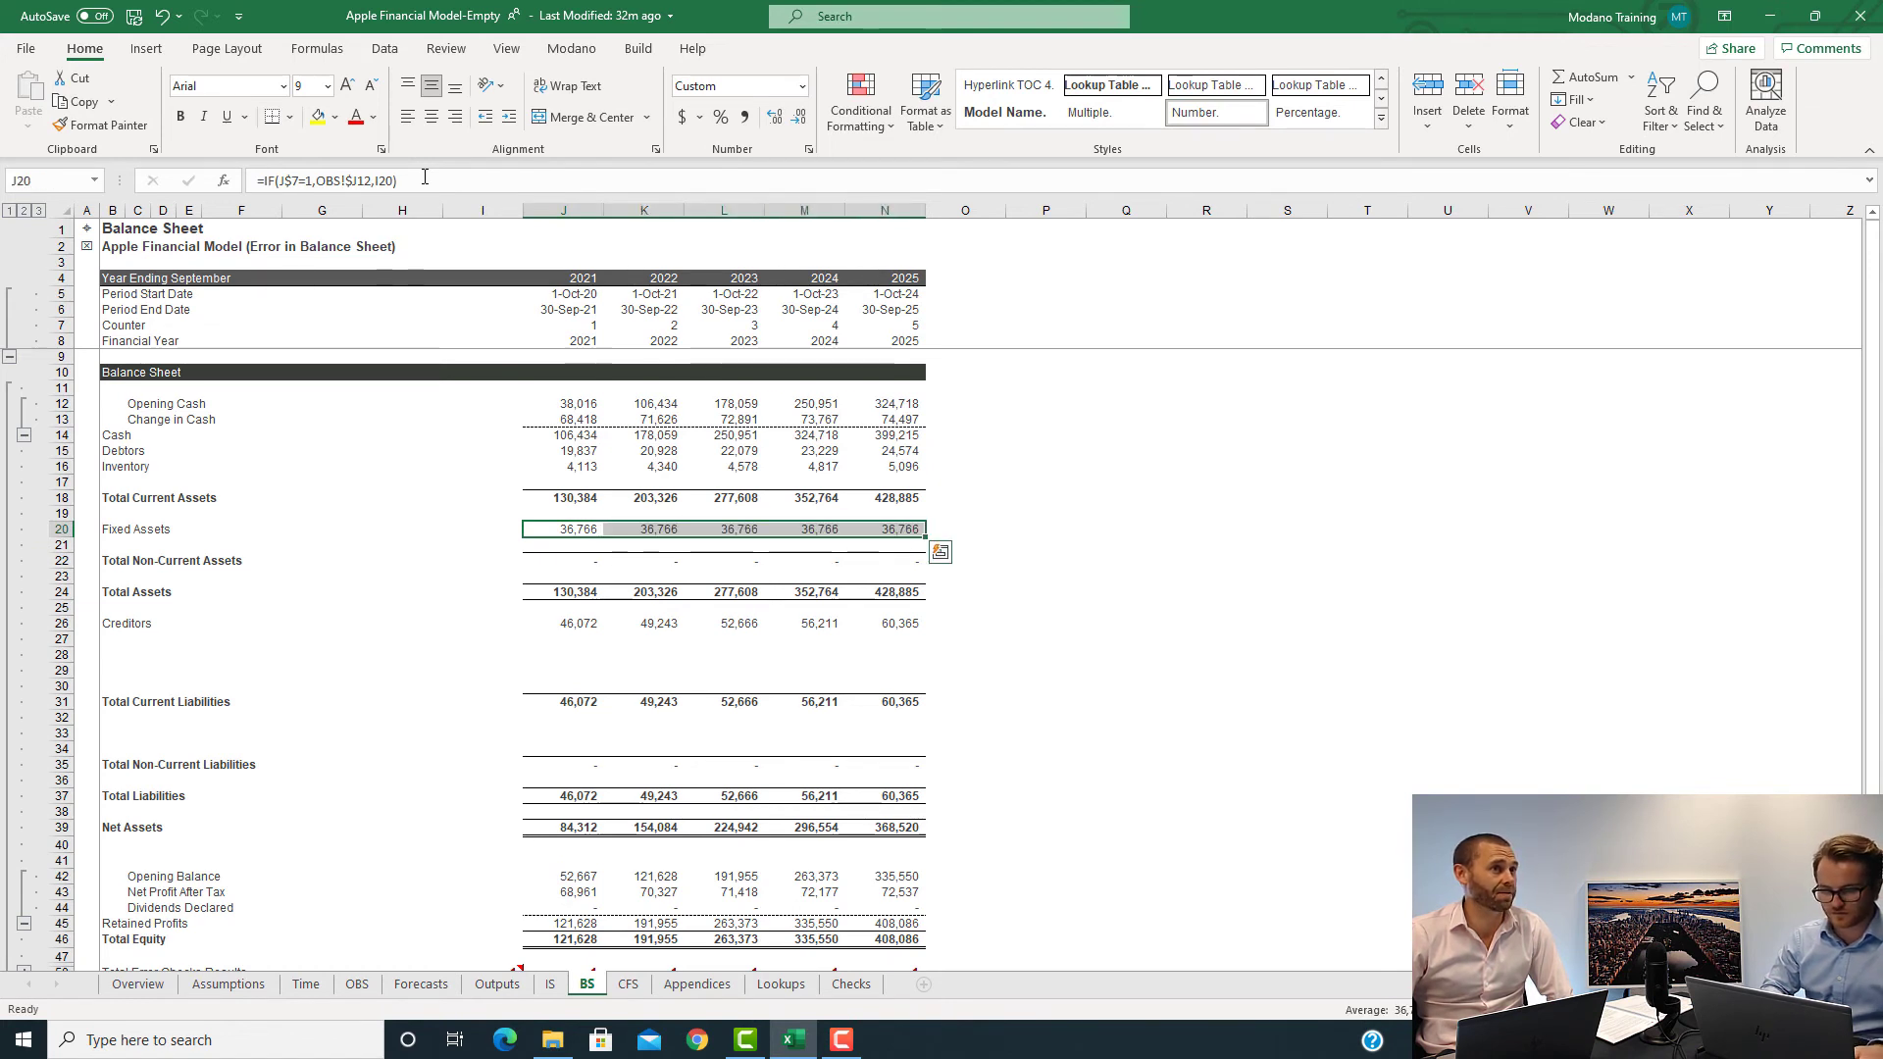
{"action": "key", "text": "shift+Left"}
{"action": "key", "text": "shift+Left"}
{"action": "key", "text": "shift+Left"}
{"action": "key", "text": "shift+Left"}
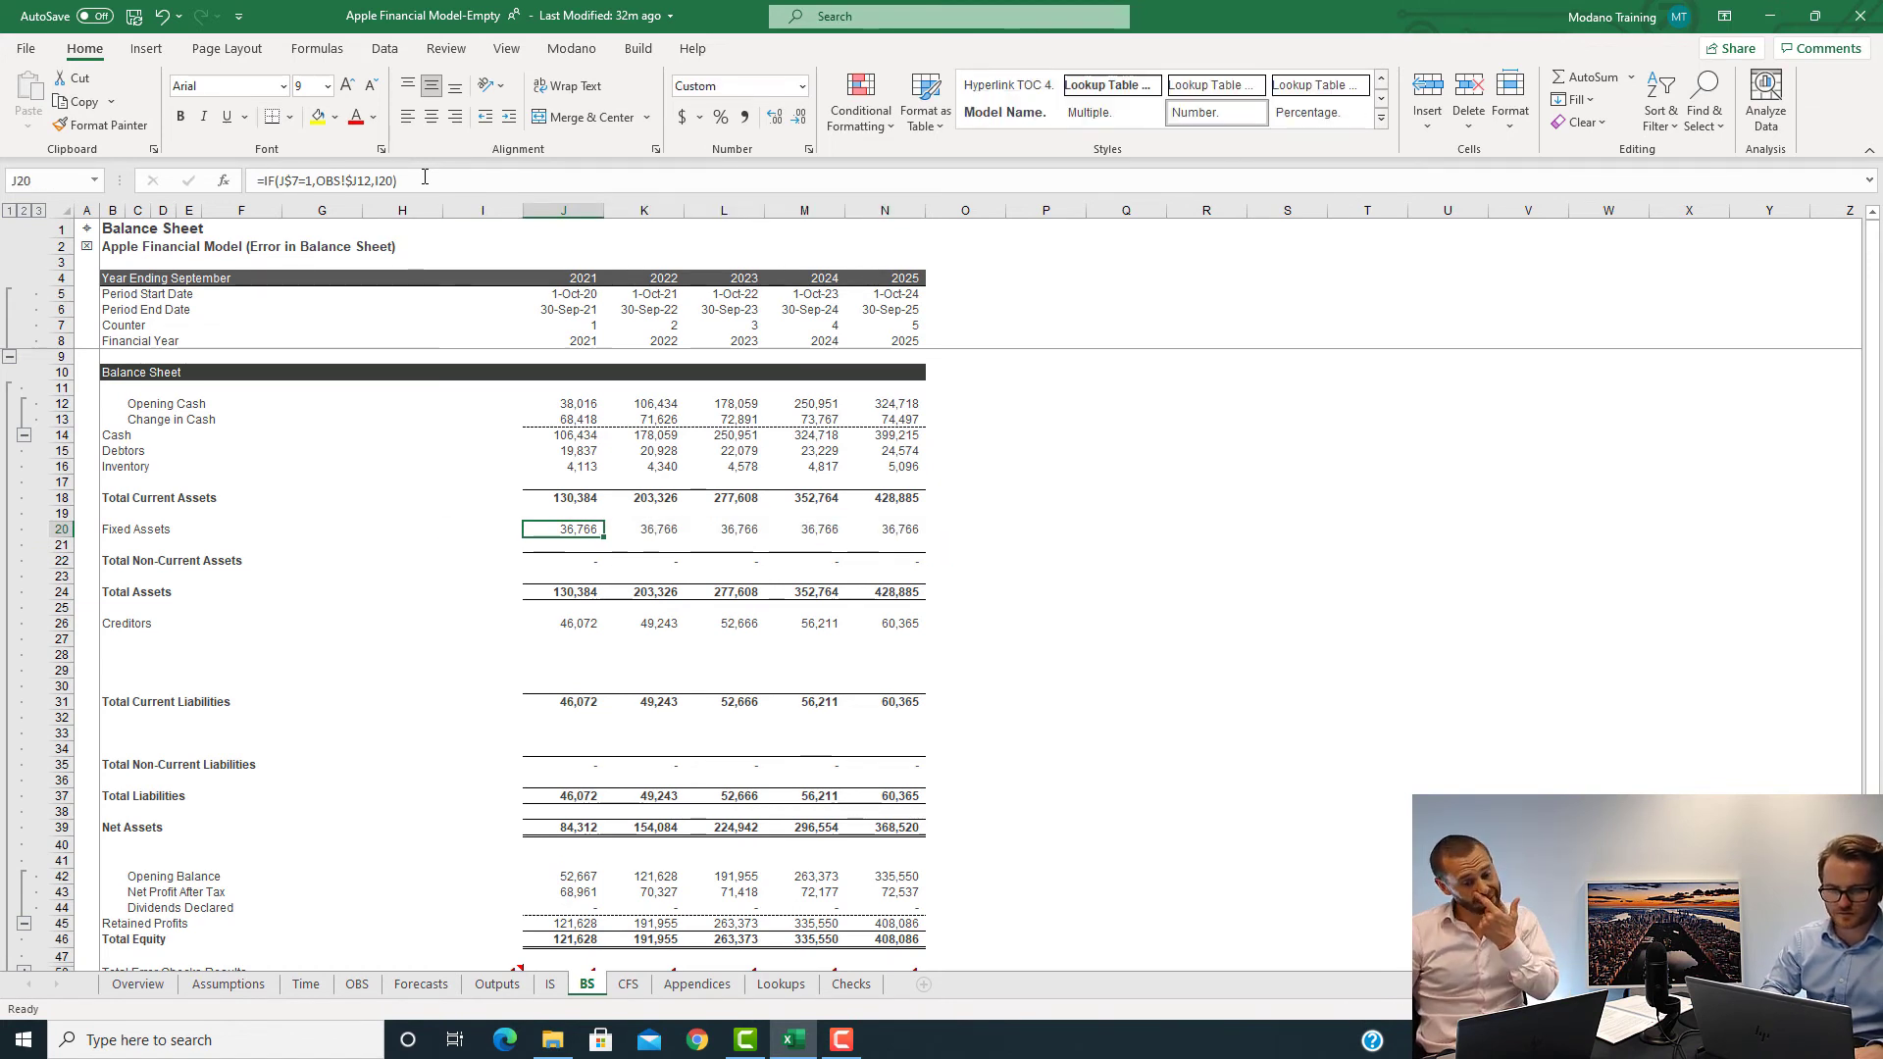
- Extend the J20 formula to subtract Capital Expenditure and add Depreciation & Amortization: =IF(J$7=1,OBS!$J12,I20)-CFS!J28+IS!J17
{"action": "key", "text": "F2"}
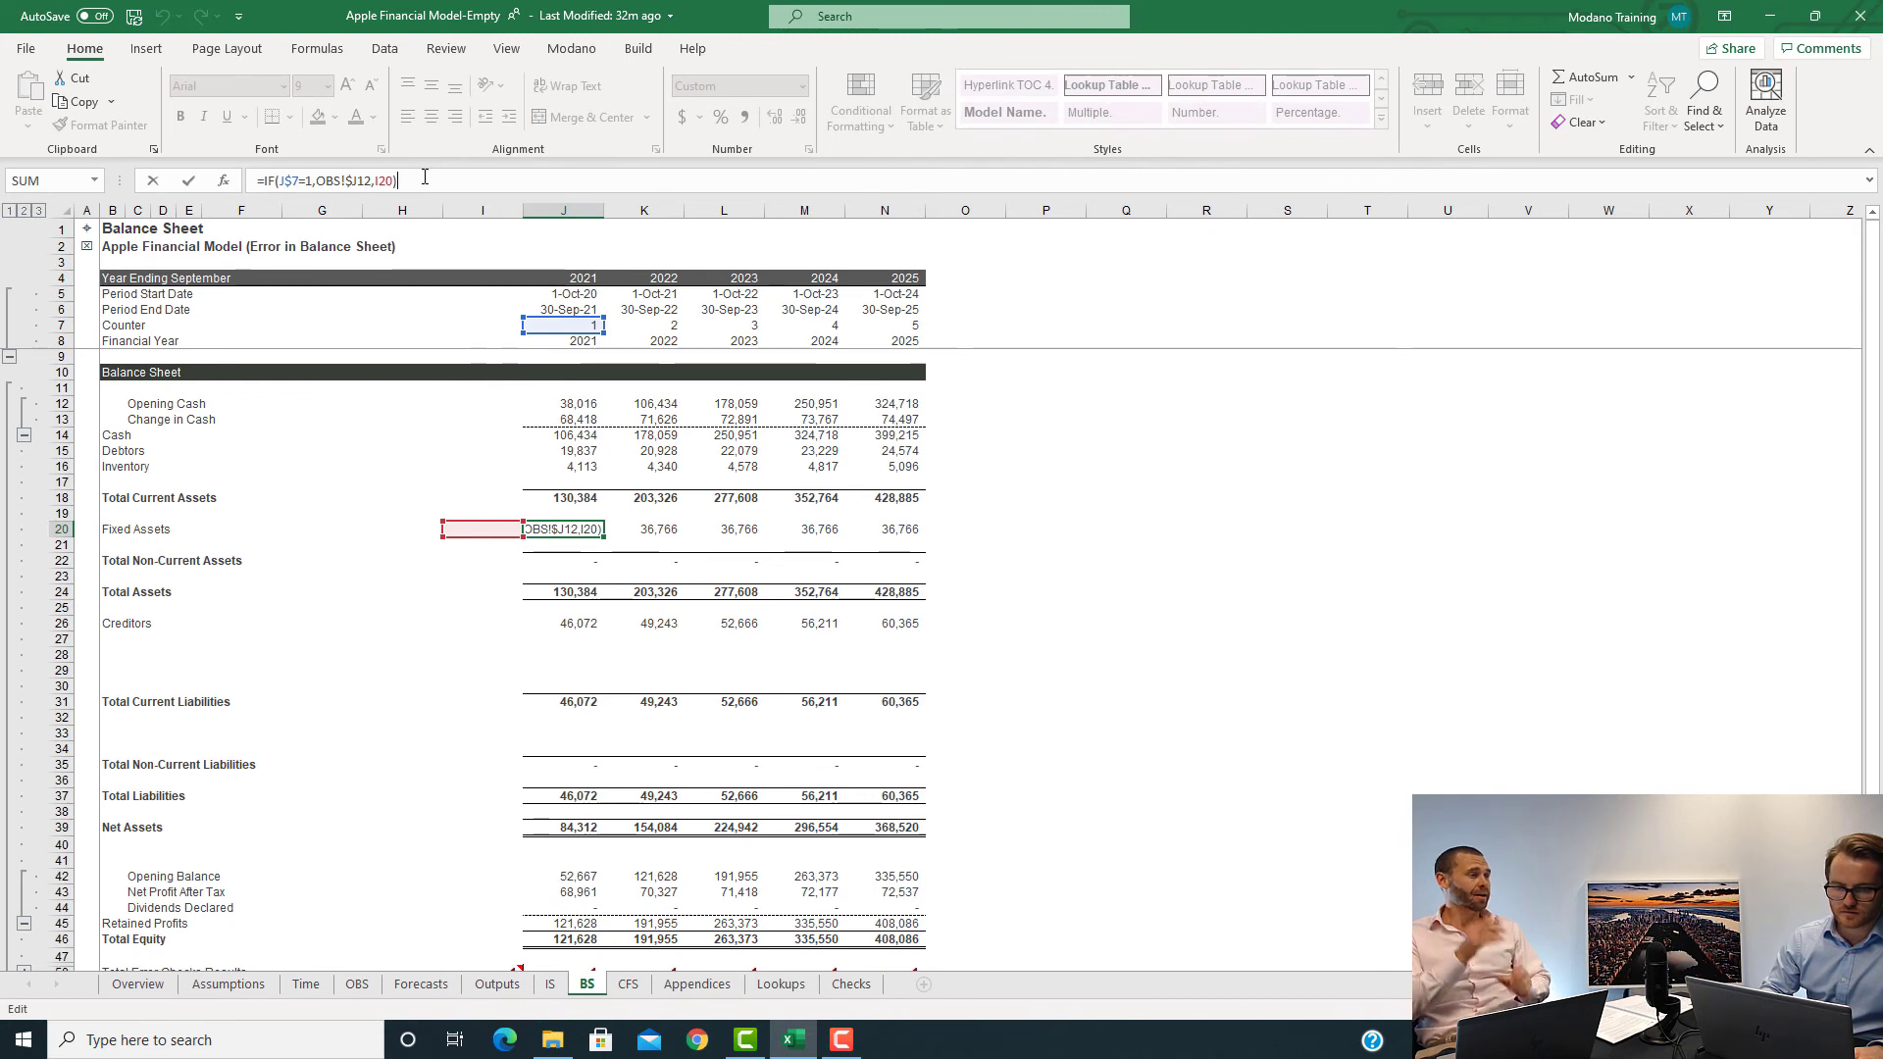
{"action": "type", "text": "-"}
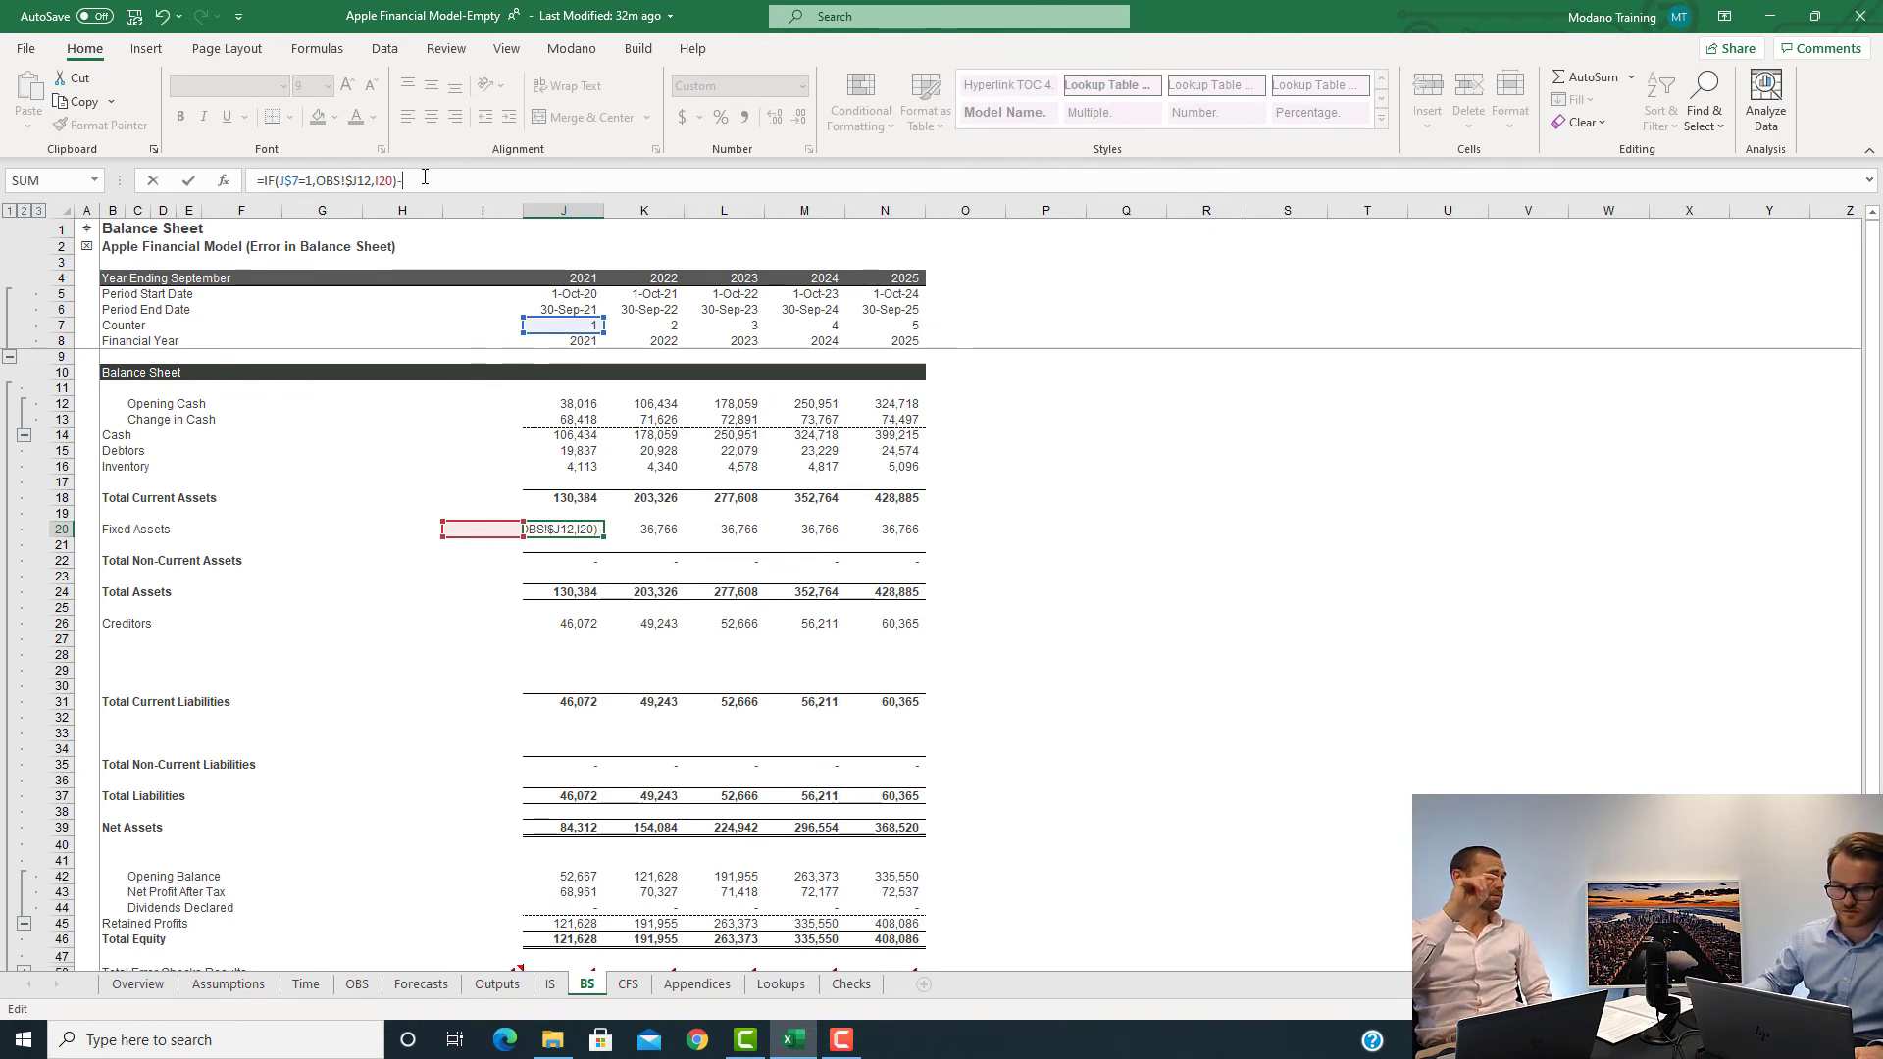
{"action": "left_click", "coordinate": [628, 984]}
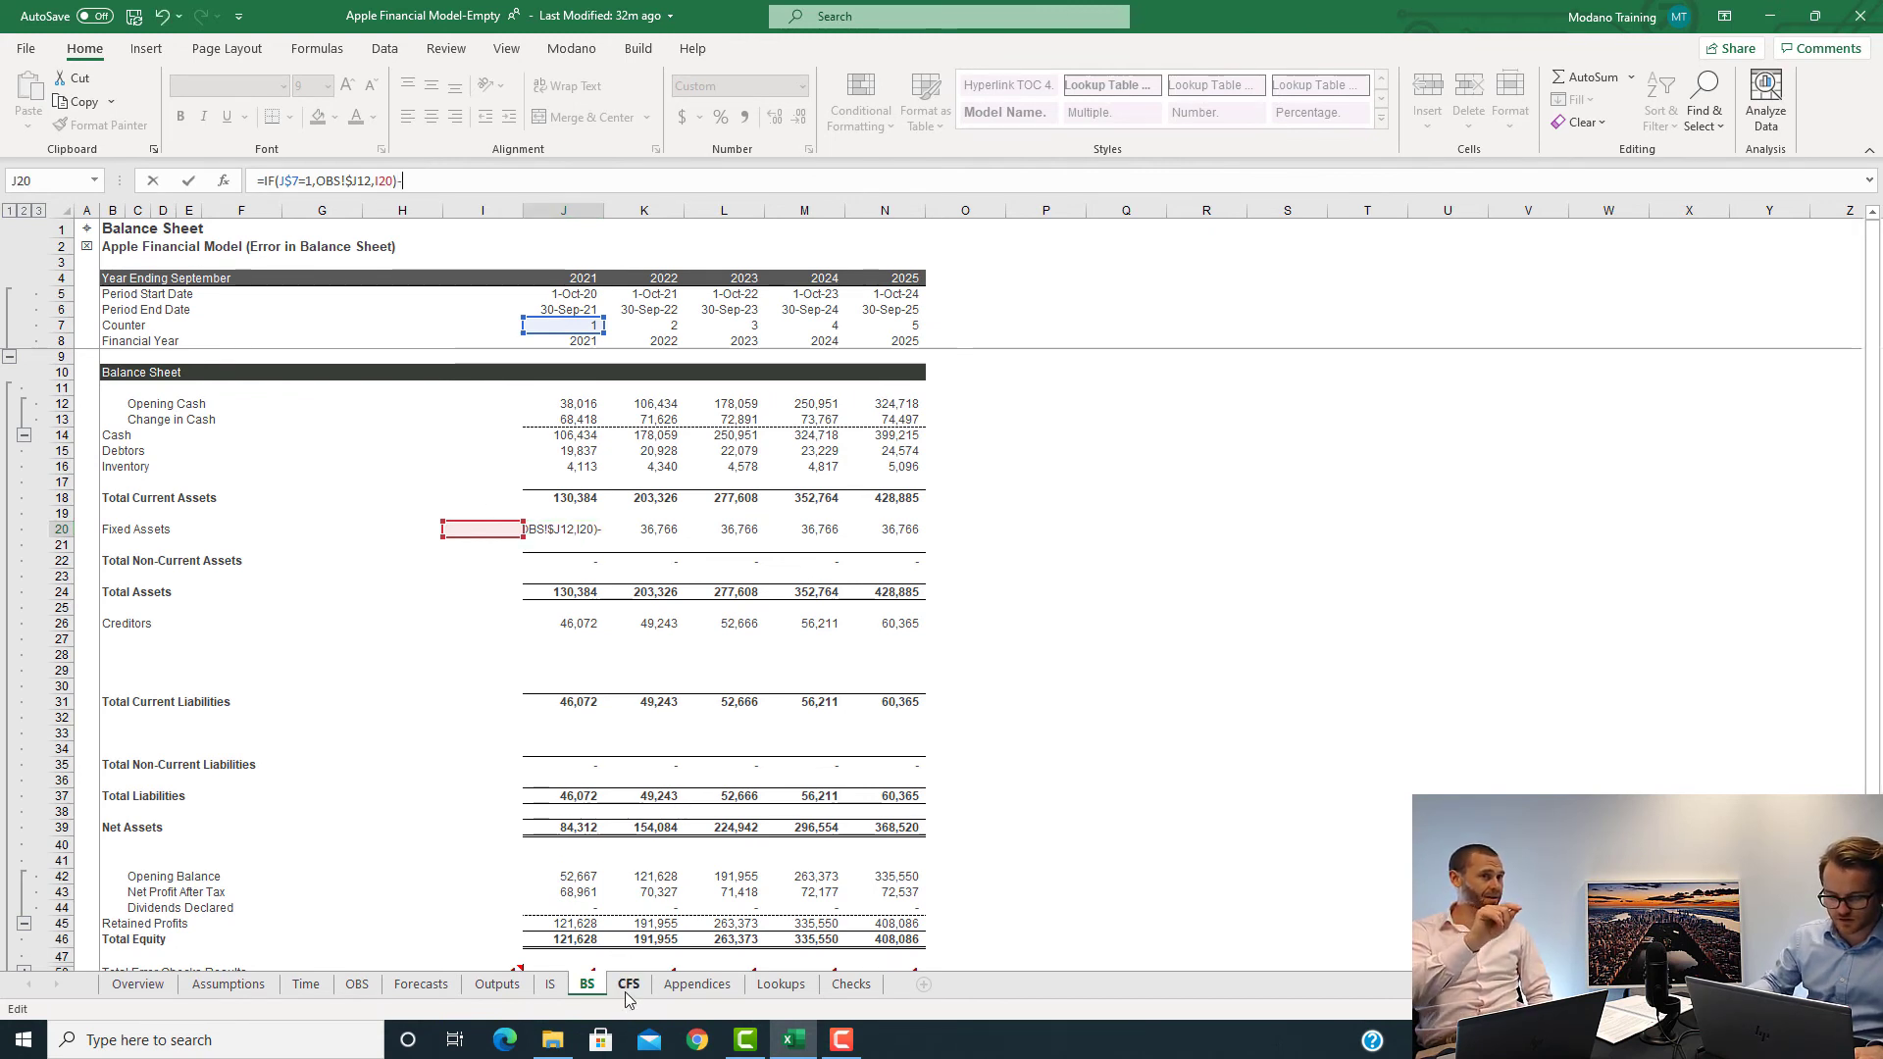
{"action": "left_click", "coordinate": [579, 558]}
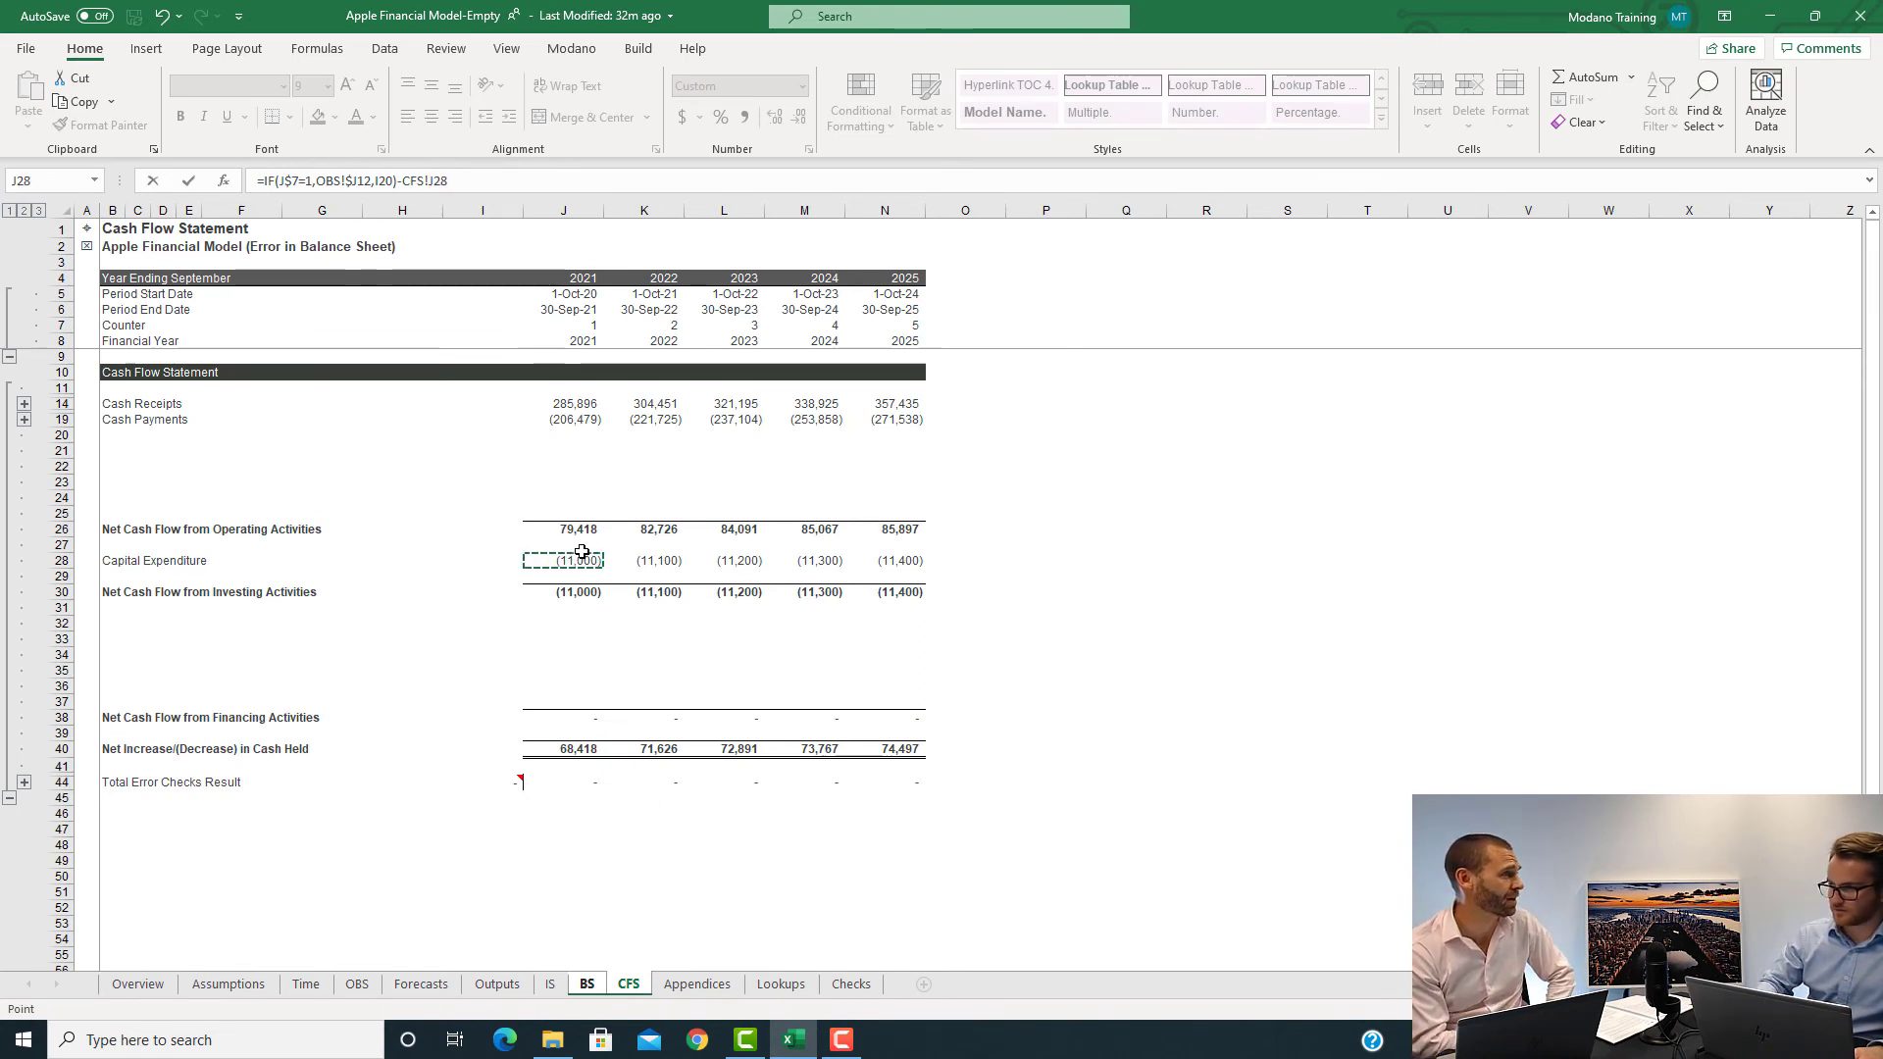
{"action": "type", "text": "+"}
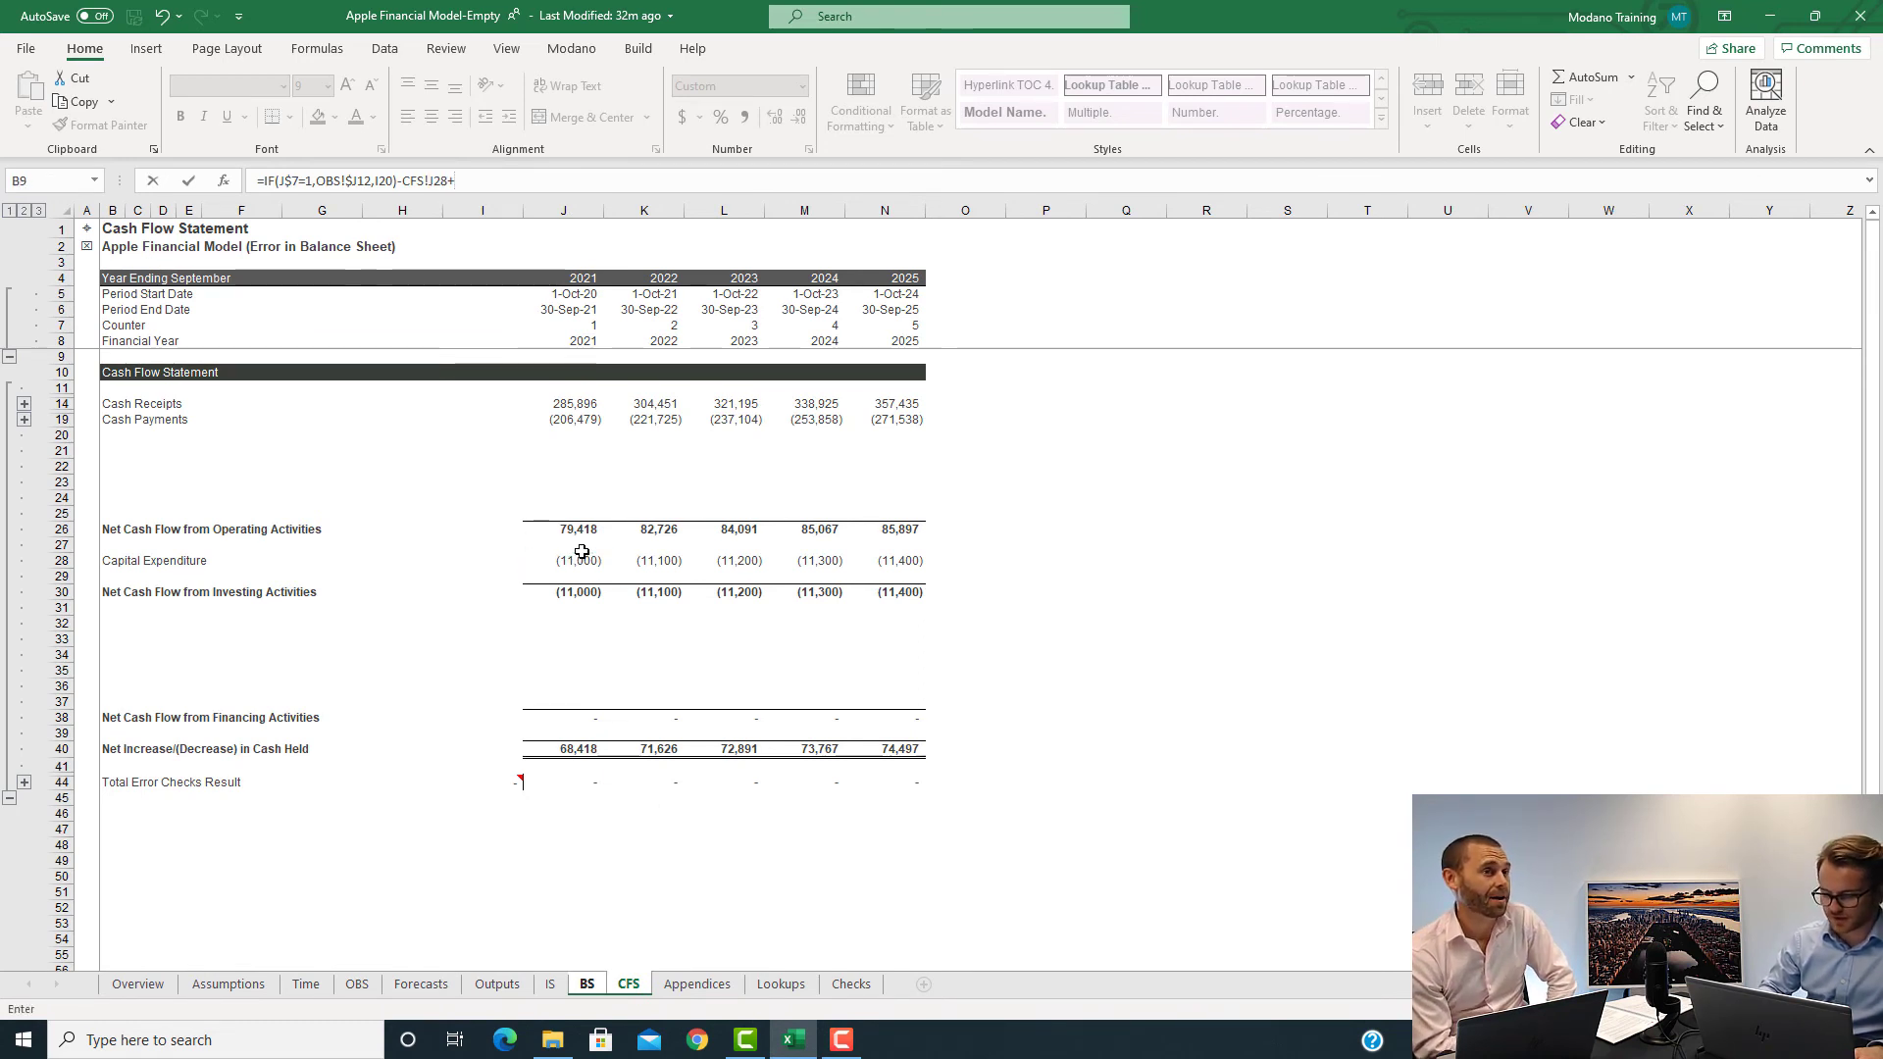
{"action": "left_click", "coordinate": [550, 984]}
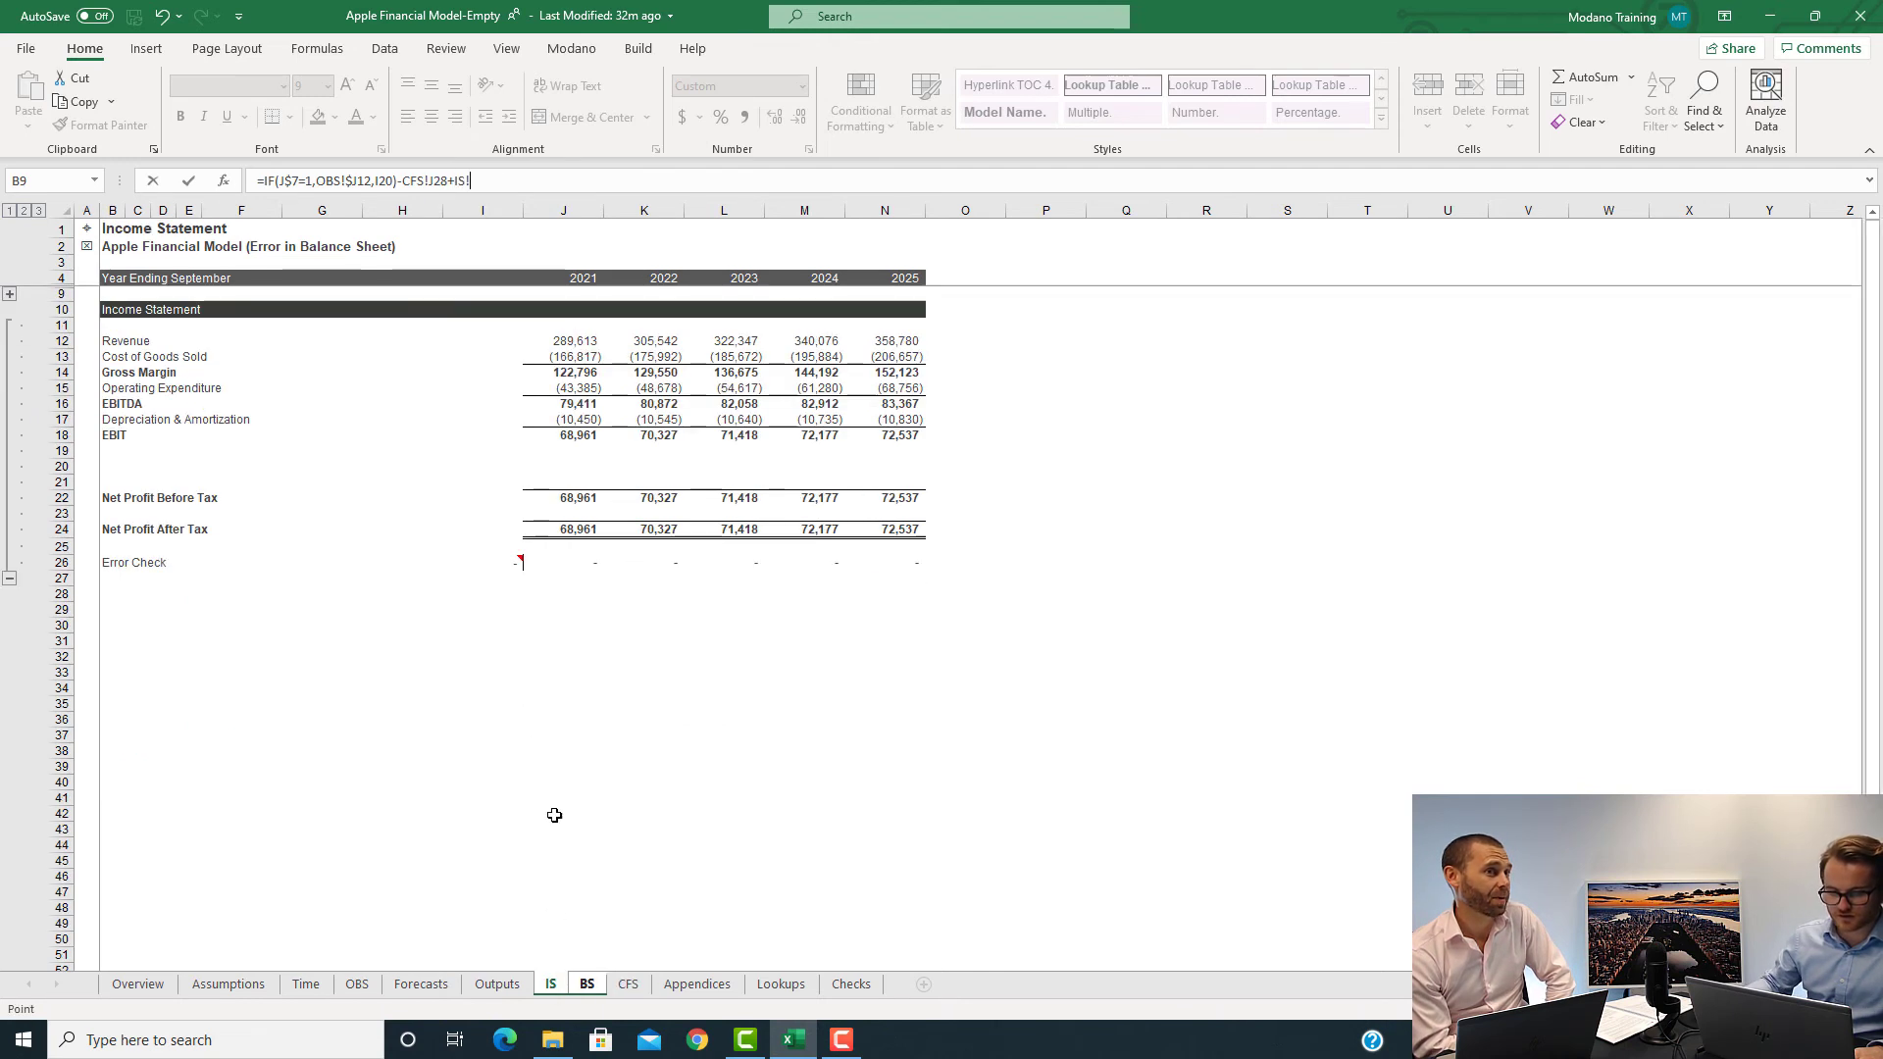
{"action": "left_click", "coordinate": [582, 419]}
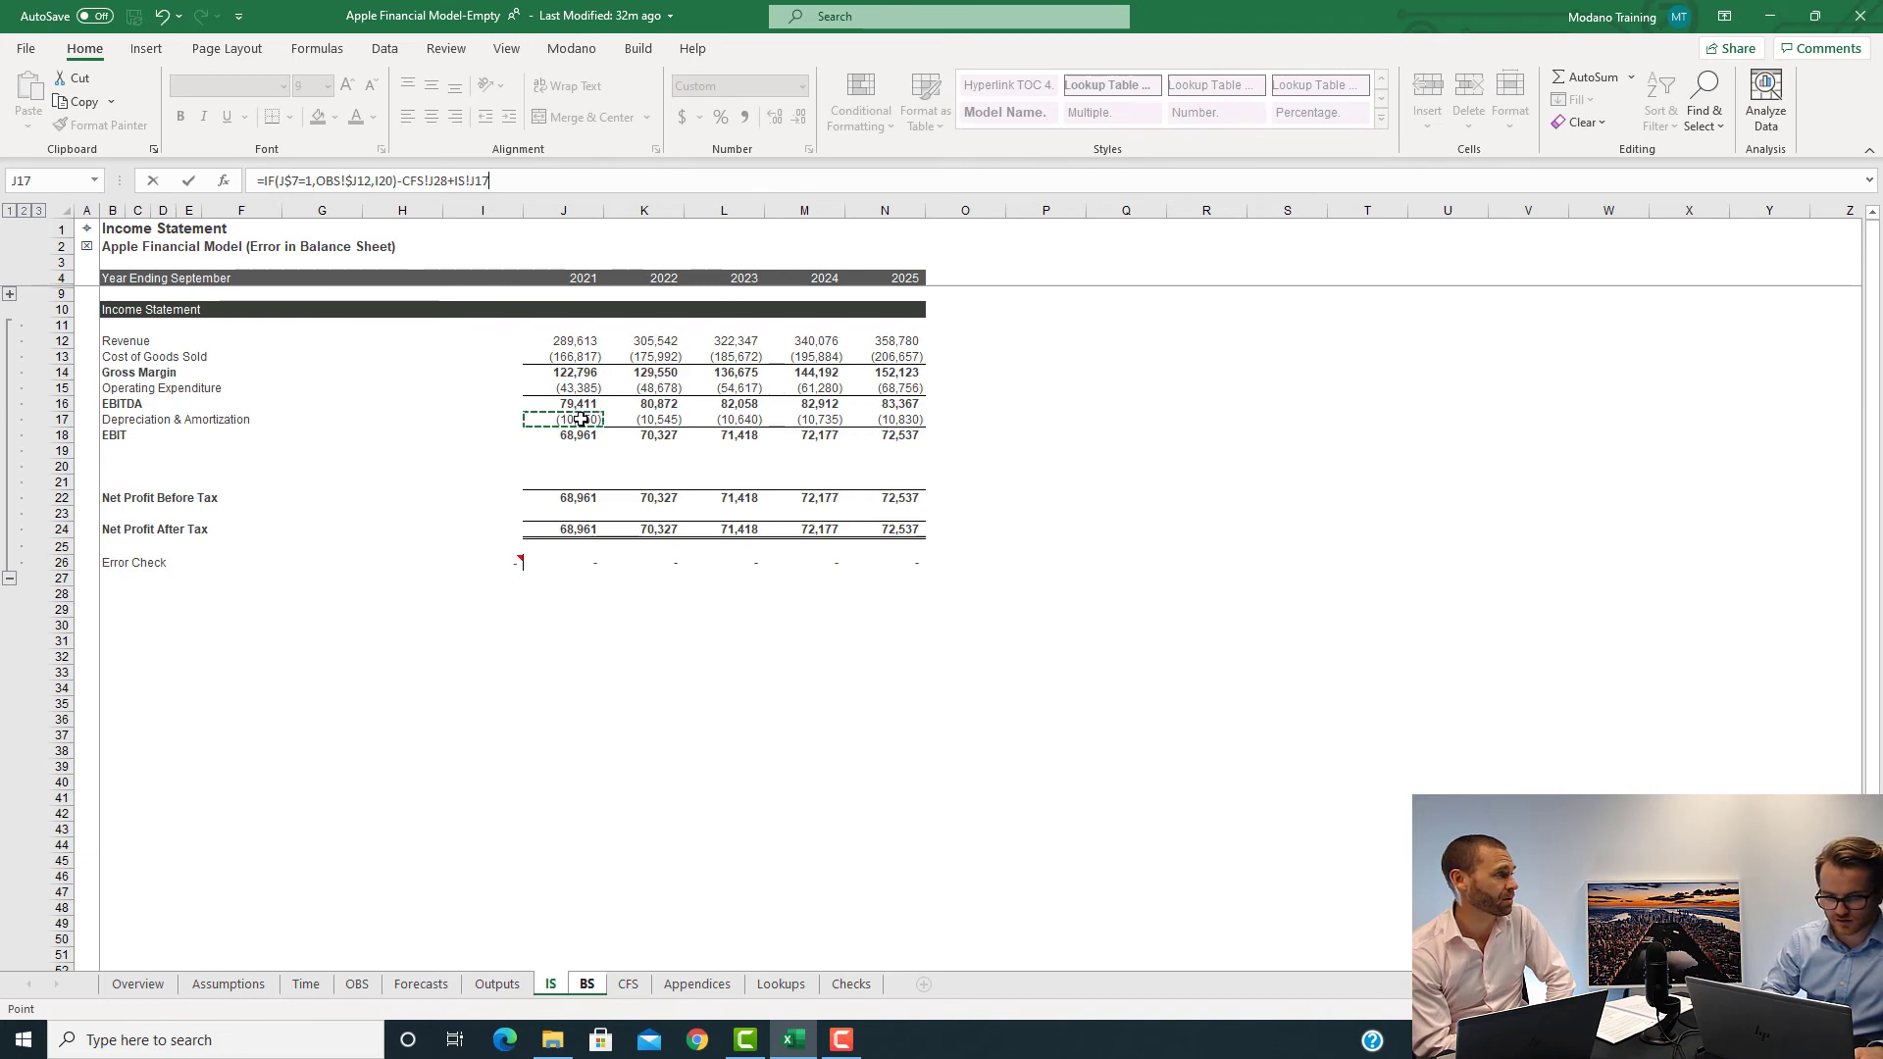
{"action": "key", "text": "ctrl+Return"}
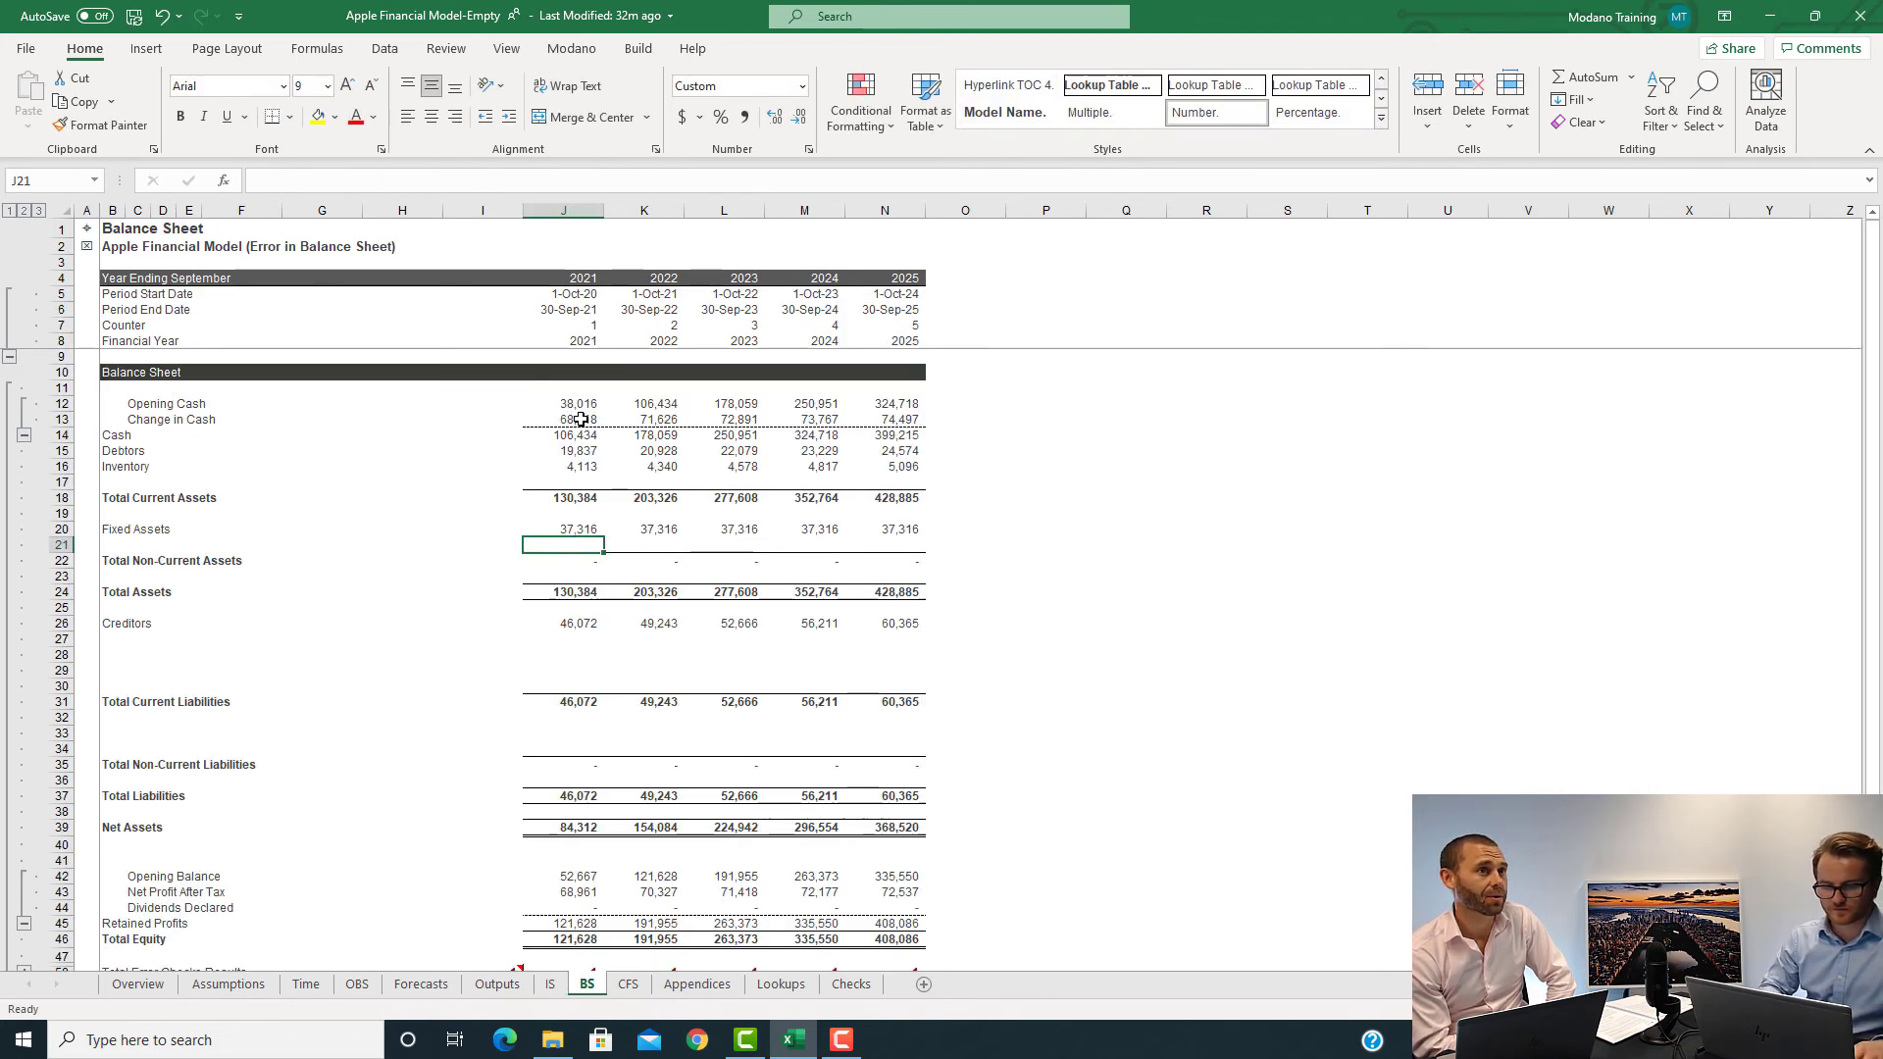
- Fill the extended Fixed Assets formula across from J20 to N20
{"action": "key", "text": "ctrl+shift+Right"}
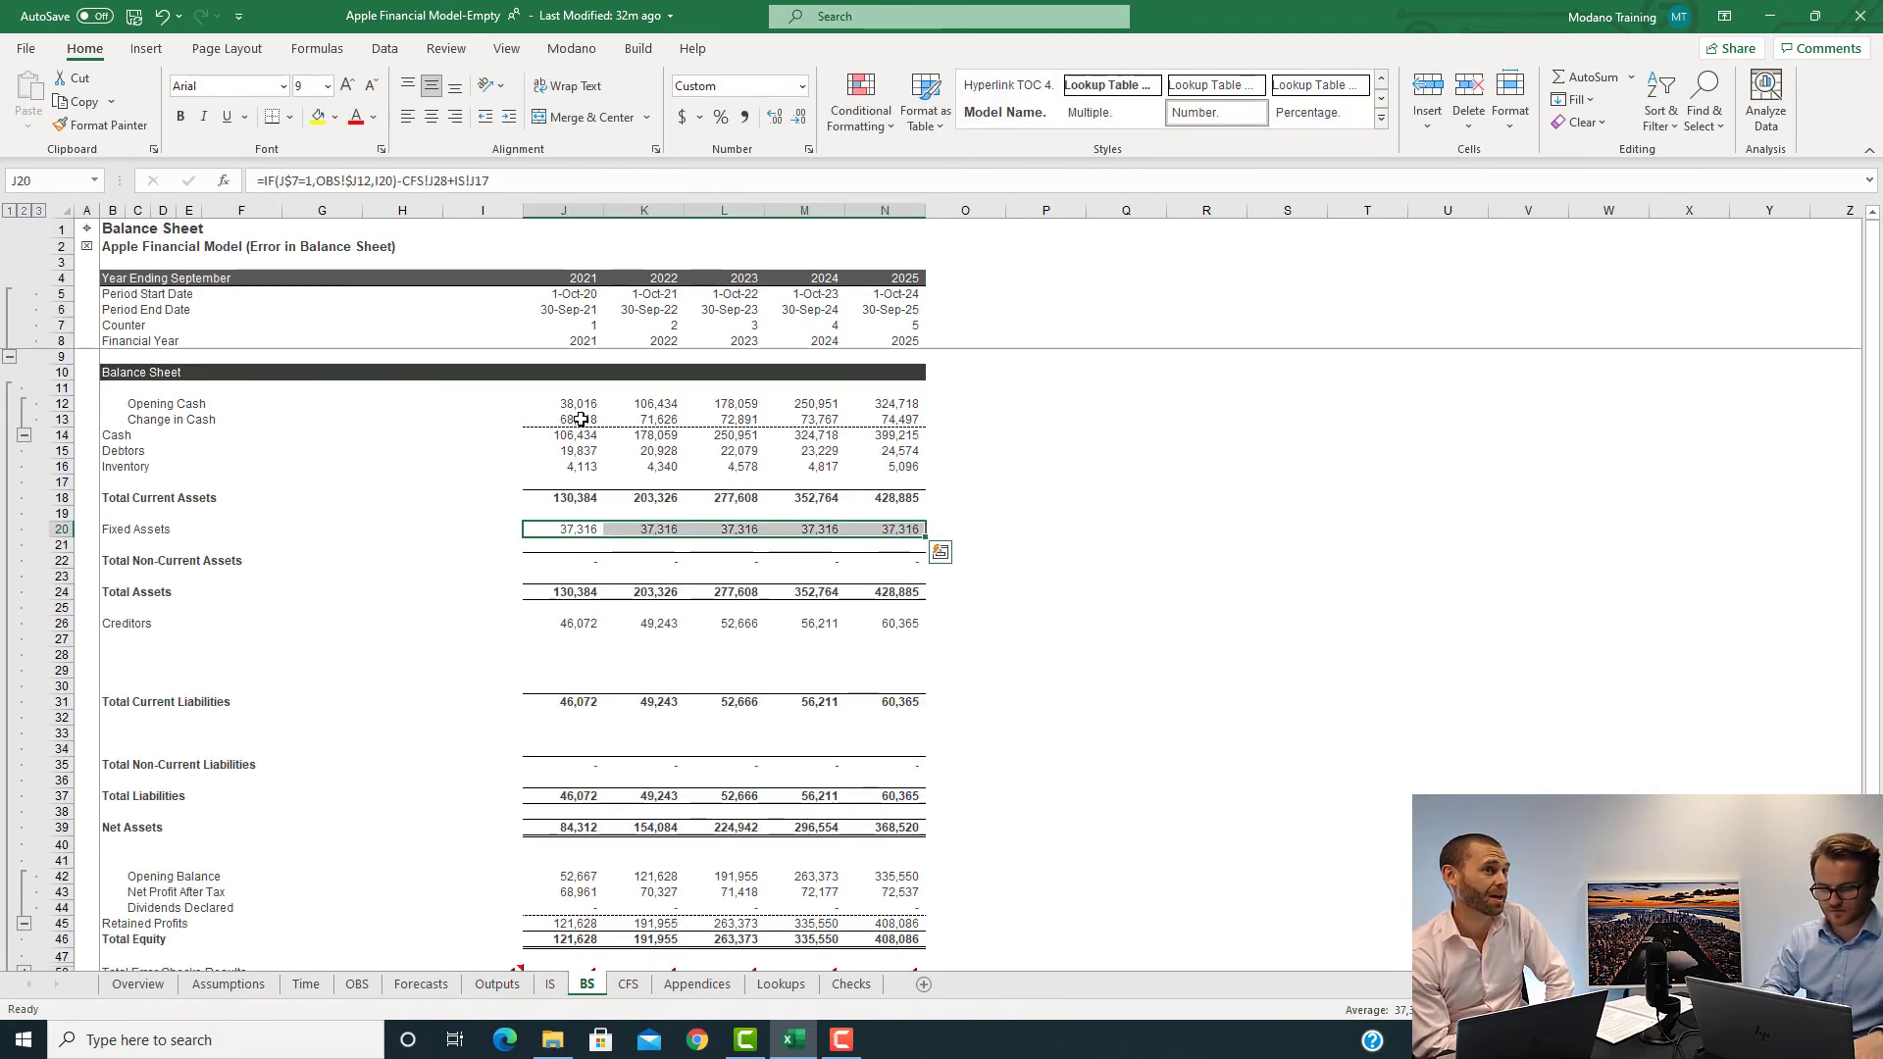
{"action": "key", "text": "ctrl+r"}
{"action": "key", "text": "ctrl+shift+Left"}
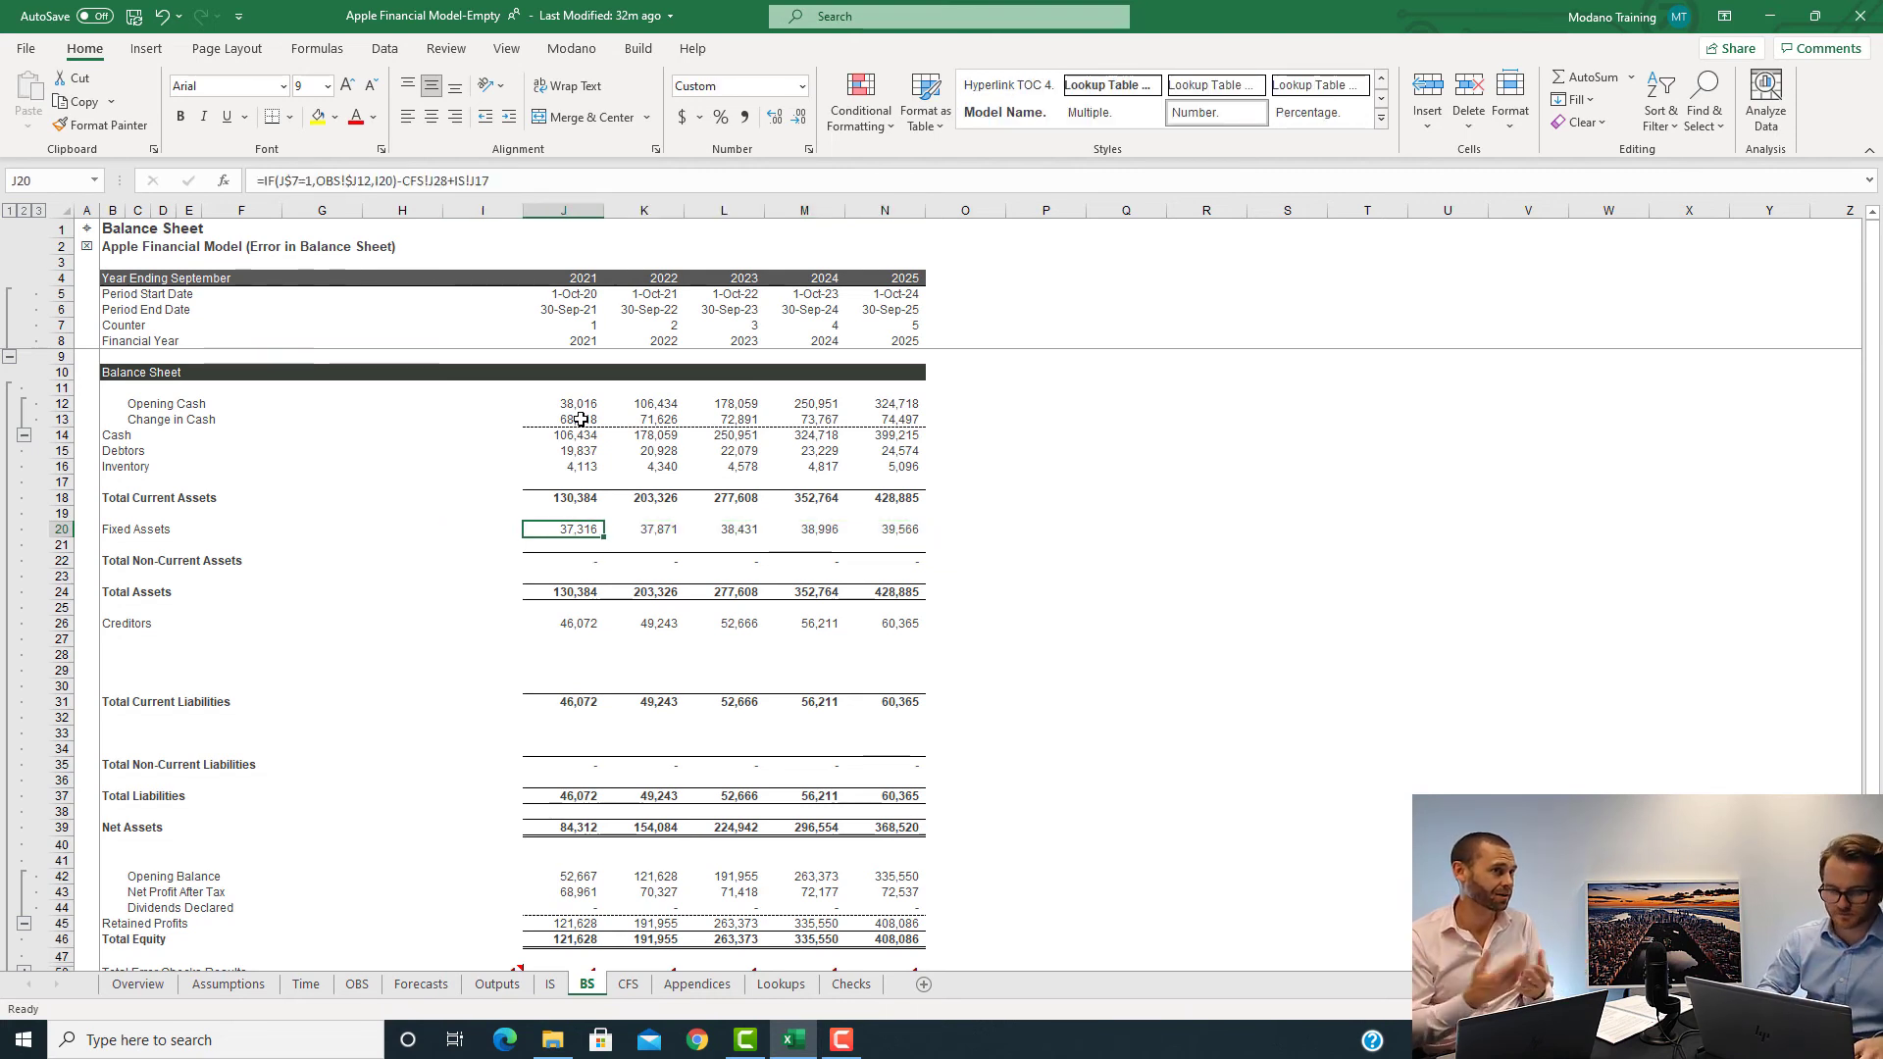
- Set Total Non-Current Assets for 2021 in J22 to =J20 and fill it across to N22
{"action": "key", "text": "Down"}
{"action": "key", "text": "Down"}
{"action": "type", "text": "="}
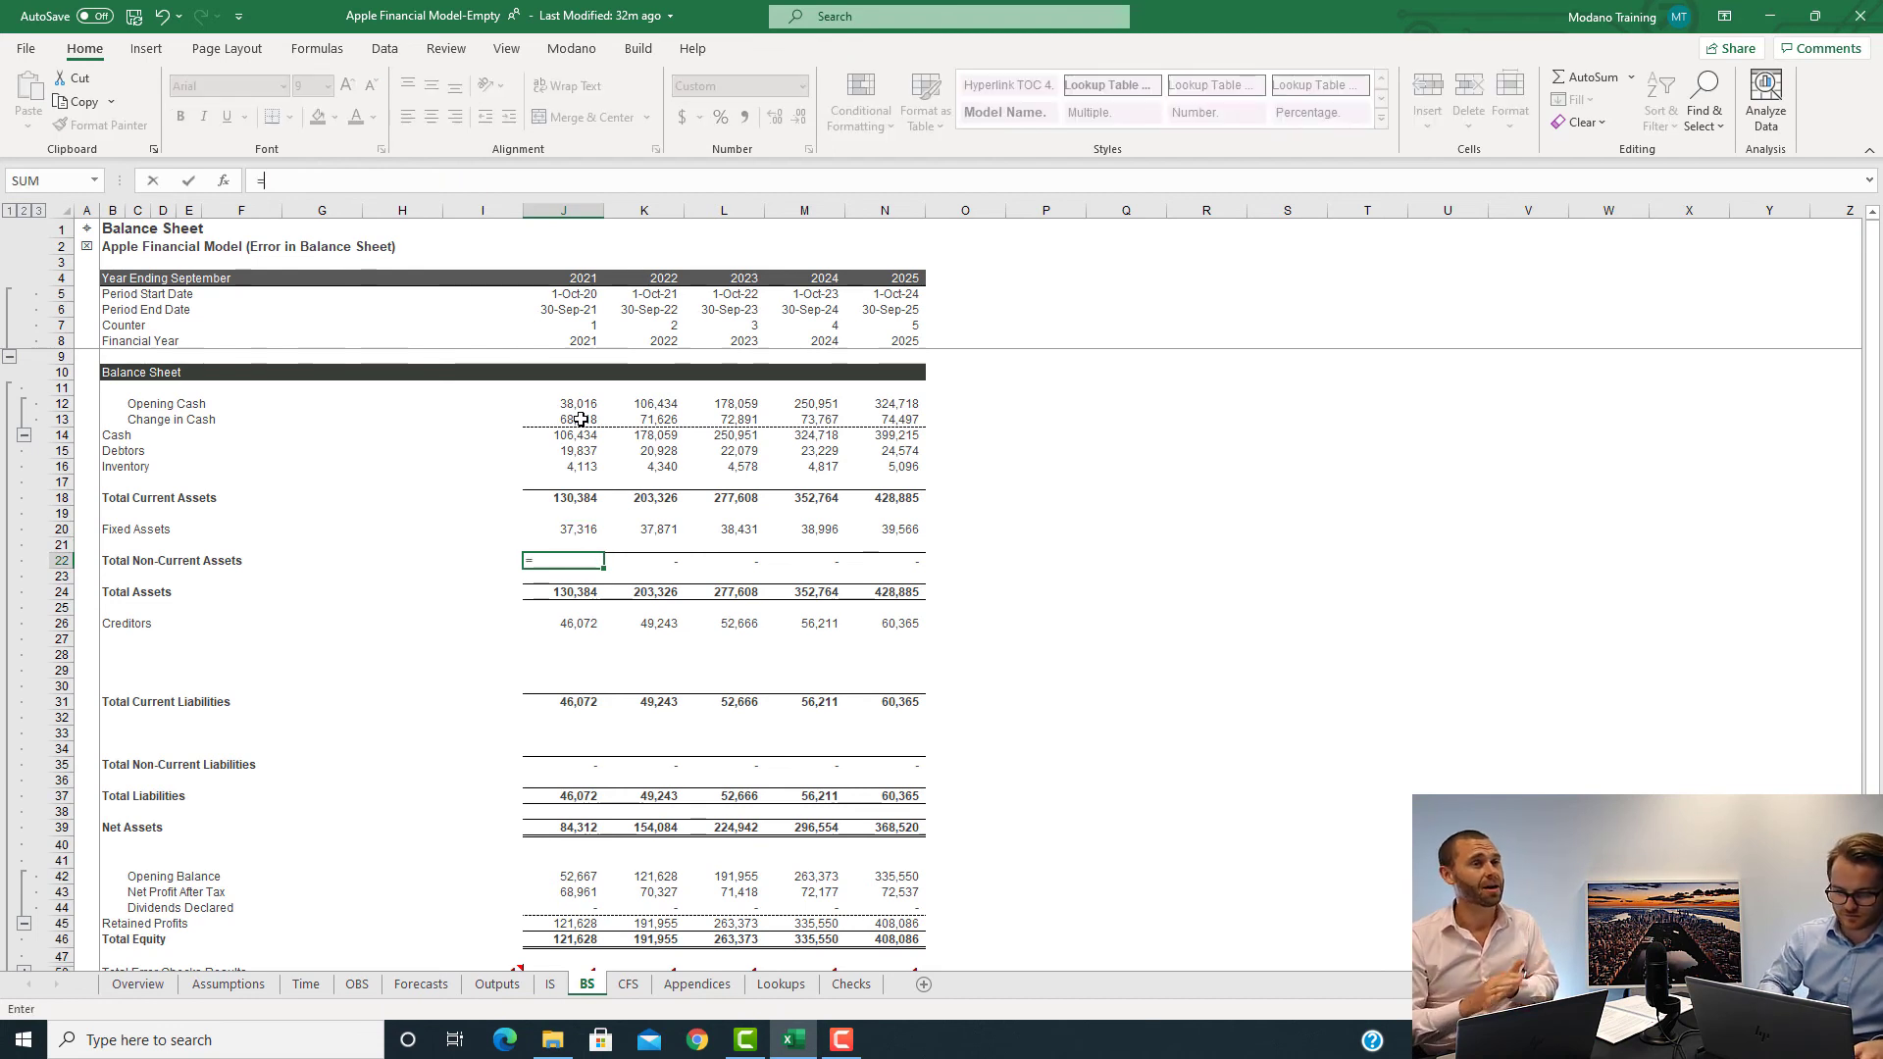
{"action": "key", "text": "Up"}
{"action": "key", "text": "Up"}
{"action": "key", "text": "ctrl+Return"}
{"action": "key", "text": "ctrl+shift+Right"}
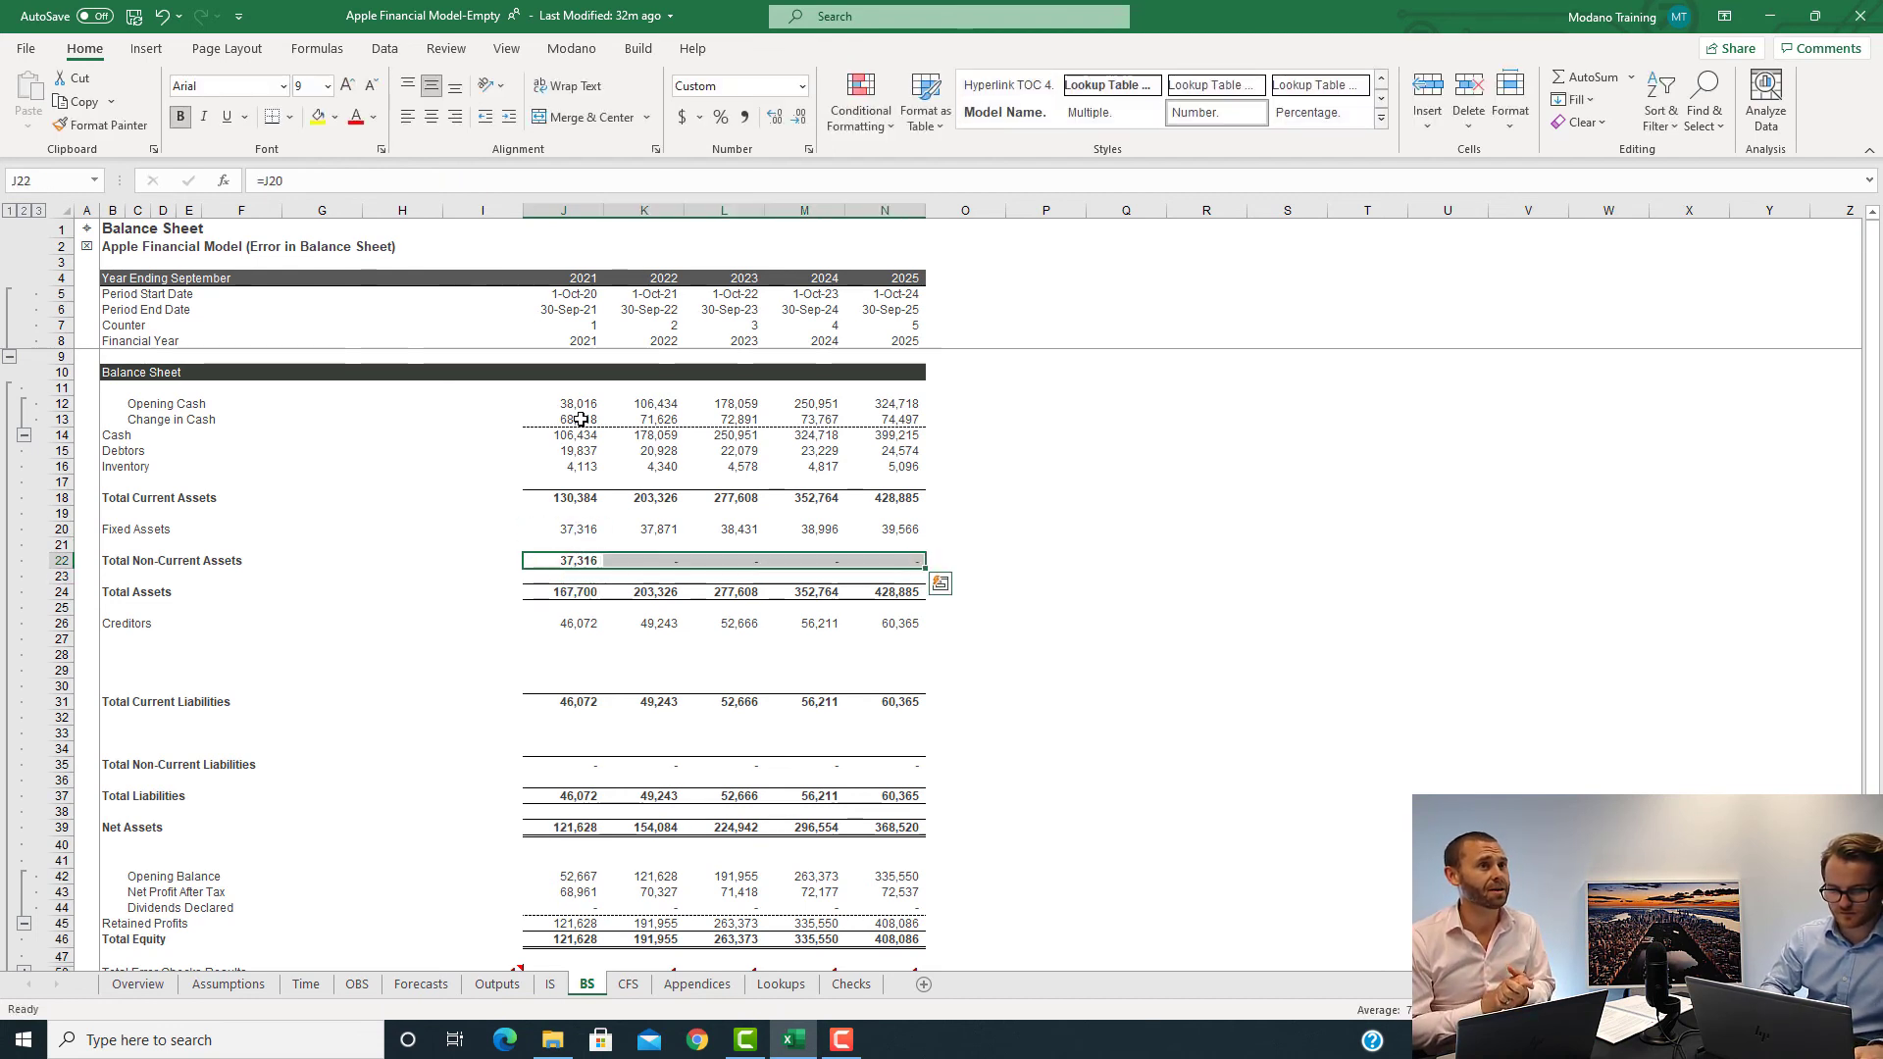
{"action": "key", "text": "ctrl+r"}
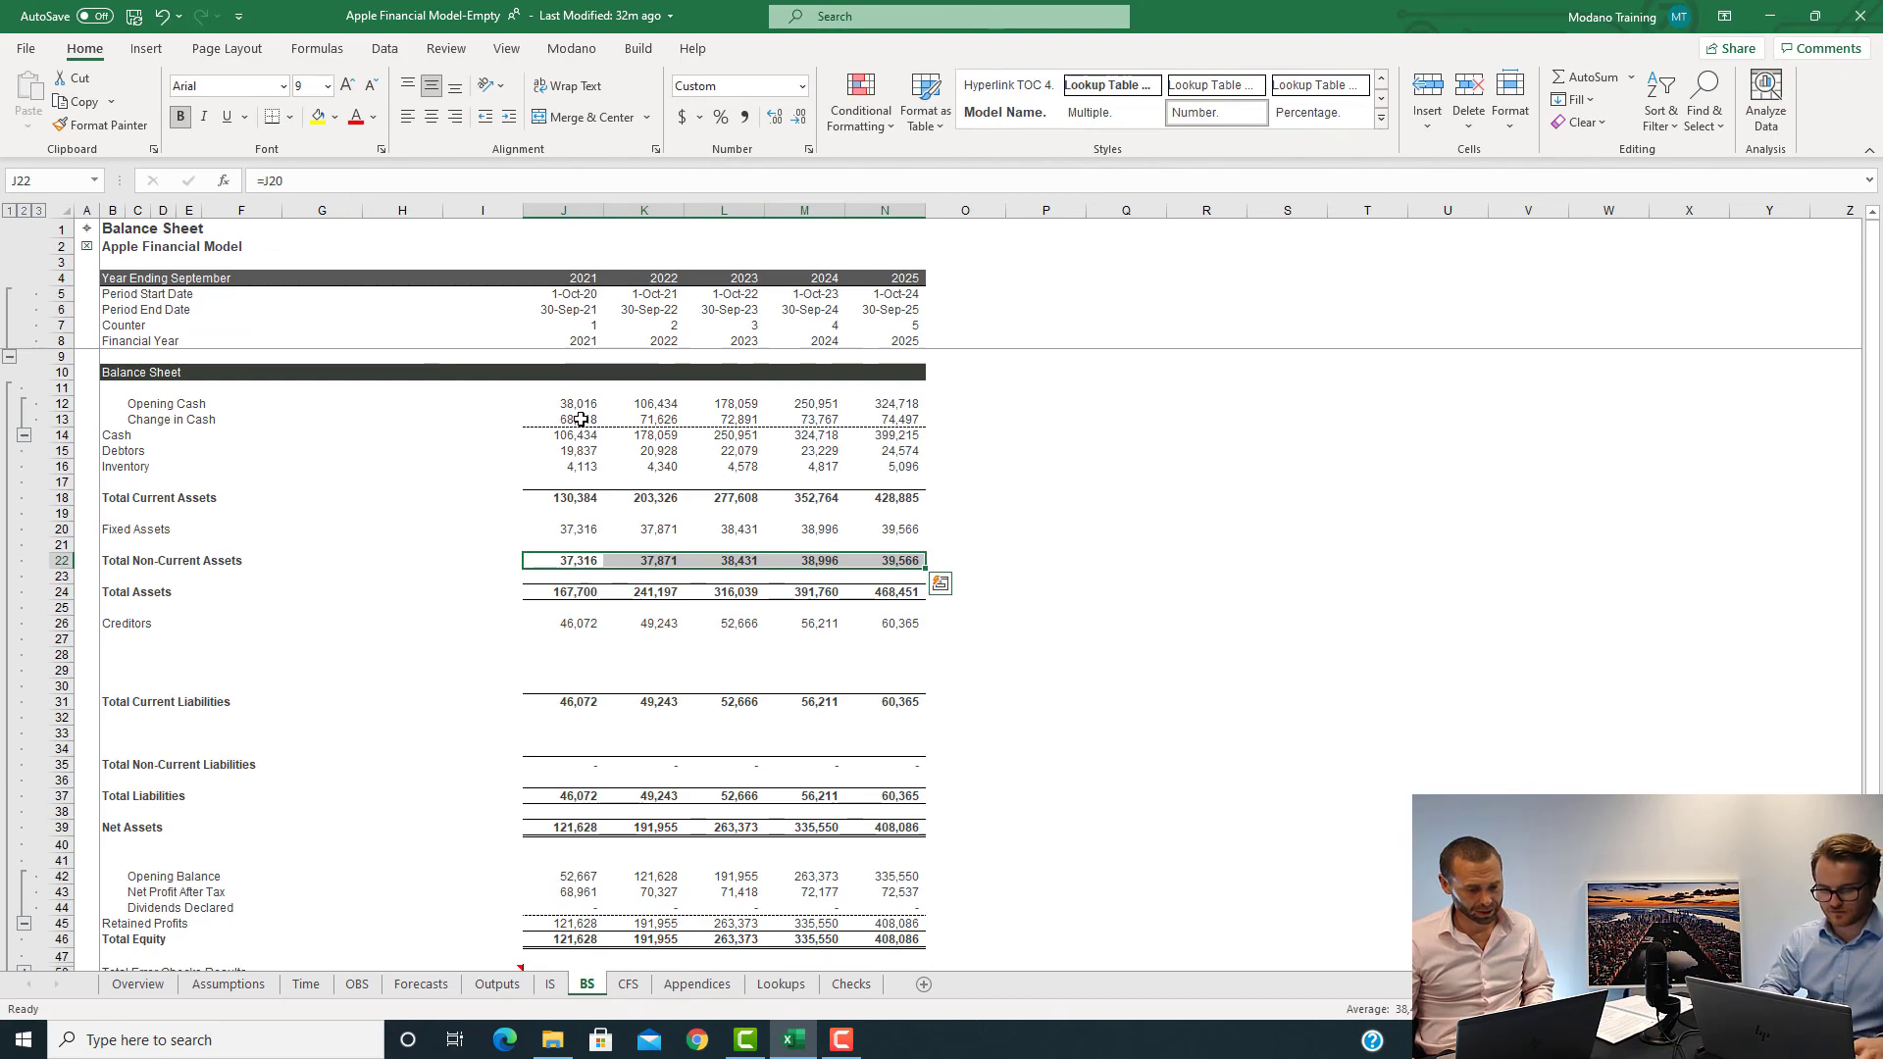
{"action": "key", "text": "ctrl+shift+Left"}
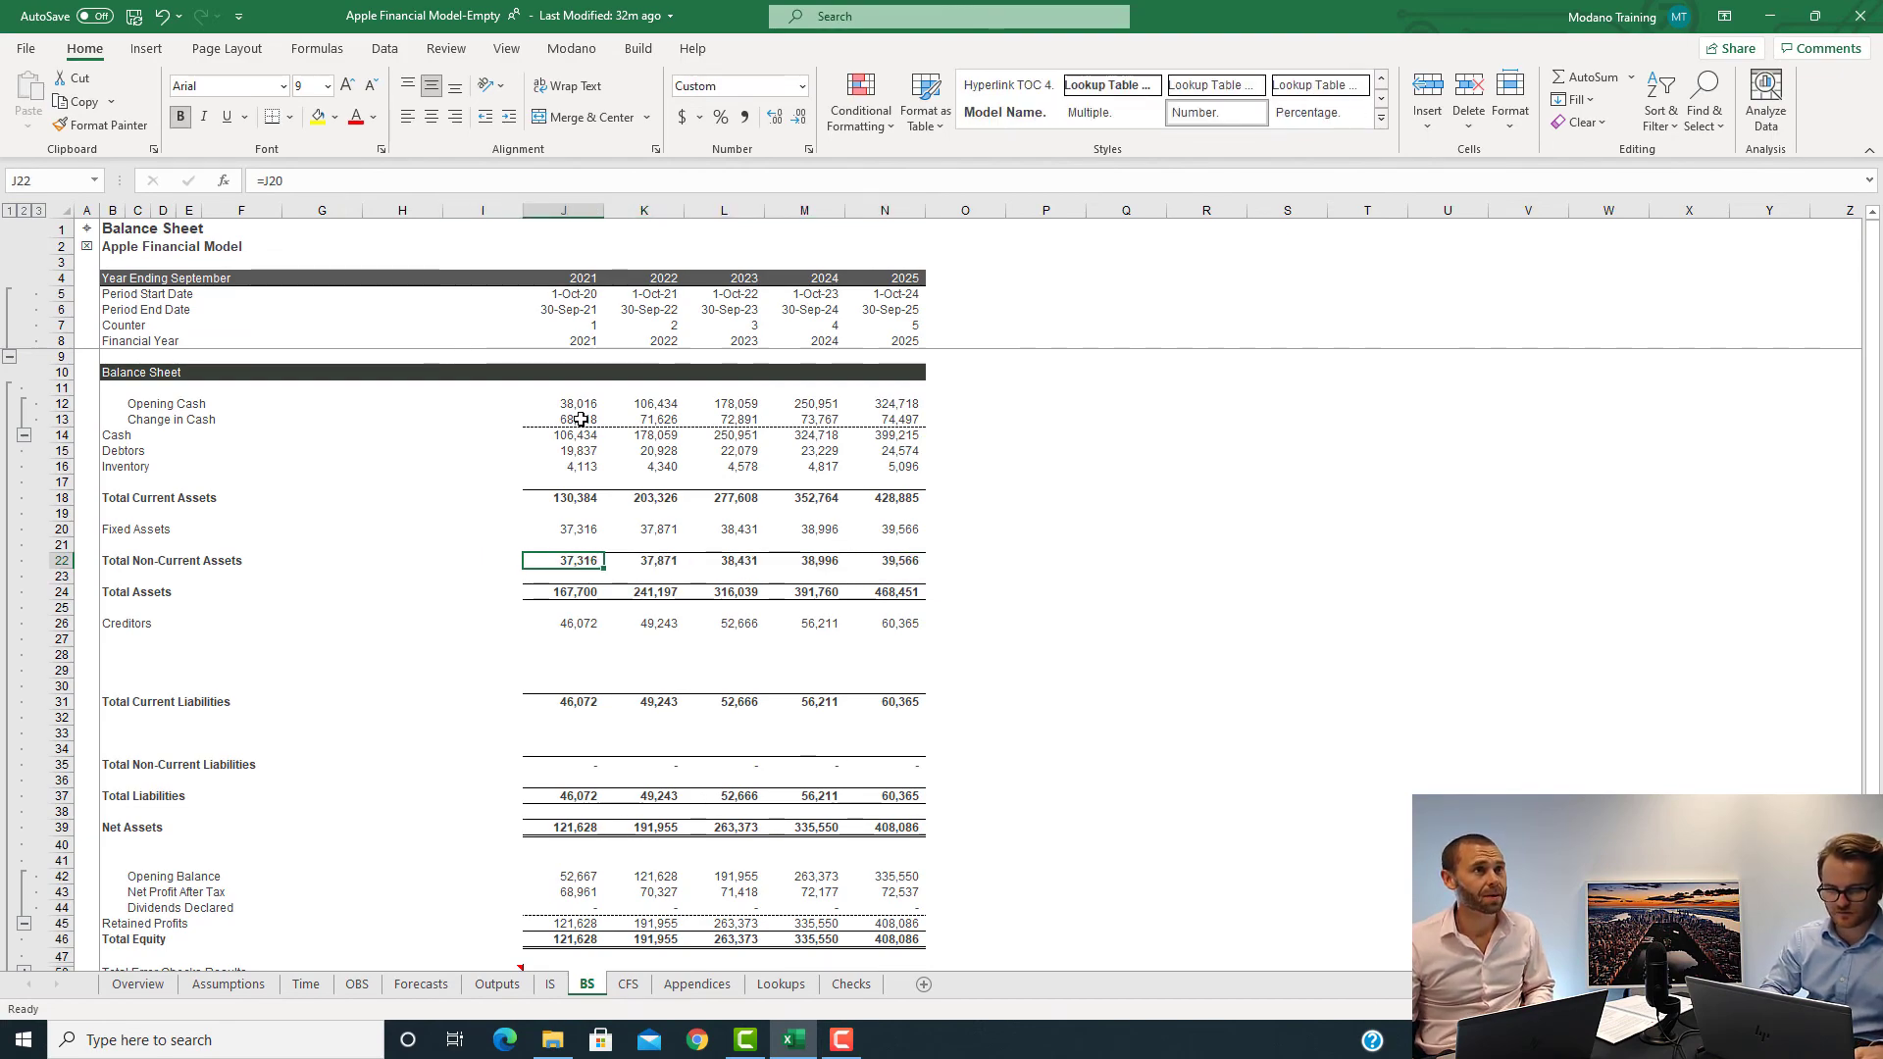